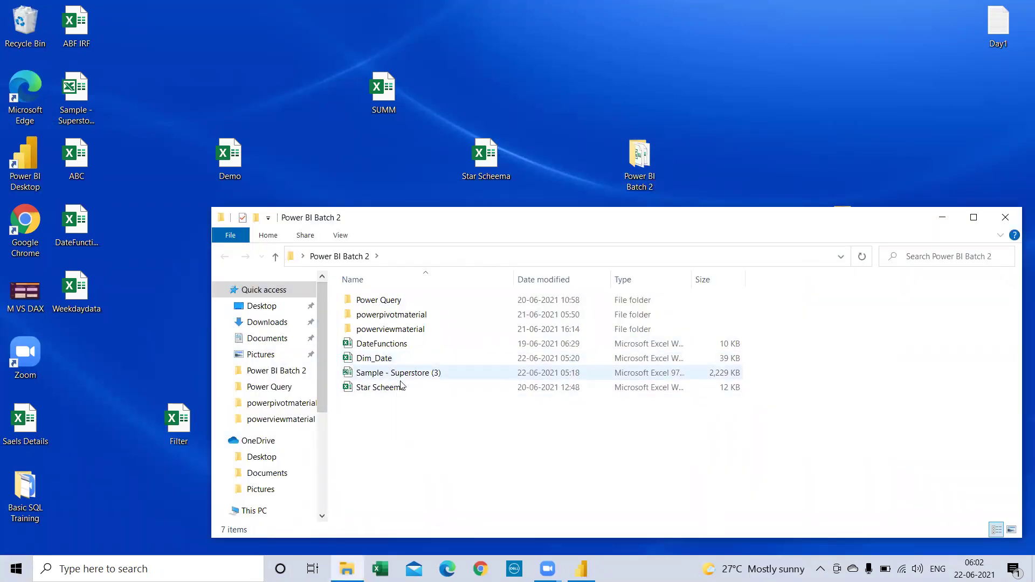
Switch to Power BI Desktop and load the DIM_DATE table from the Dim_Date Excel workbook.
click(581, 569)
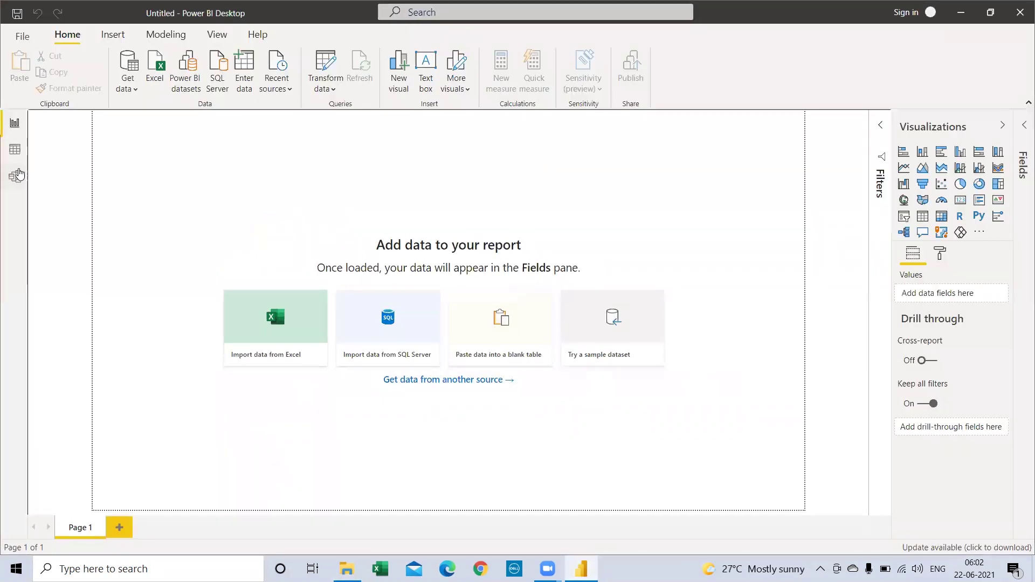
click(122, 87)
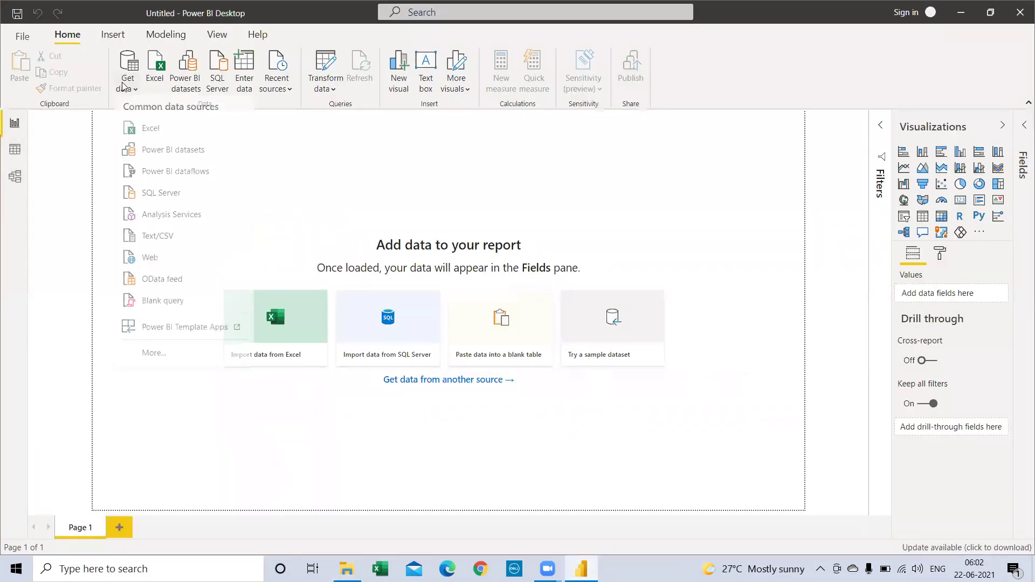
click(145, 131)
double_click(157, 158)
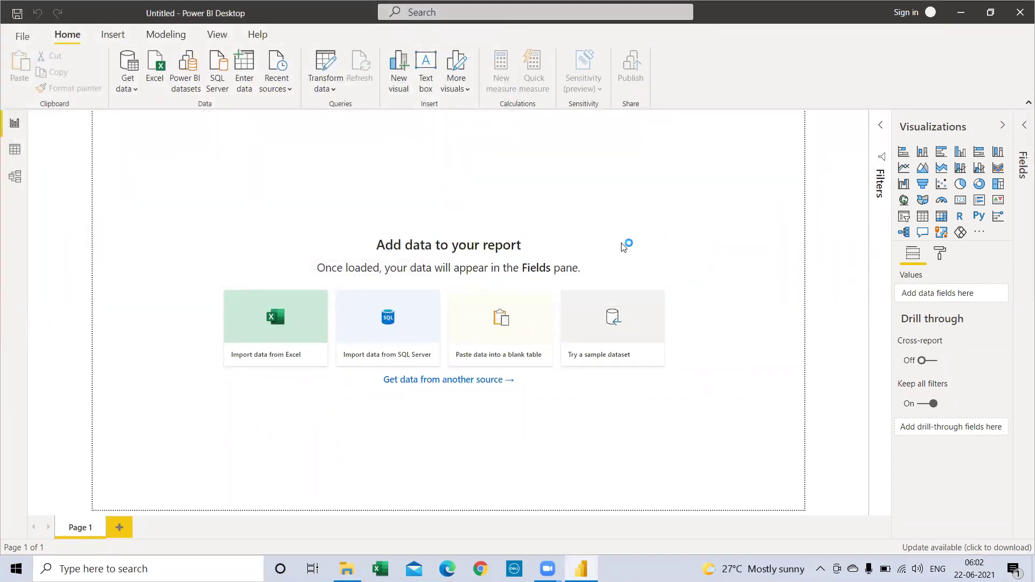
click(263, 154)
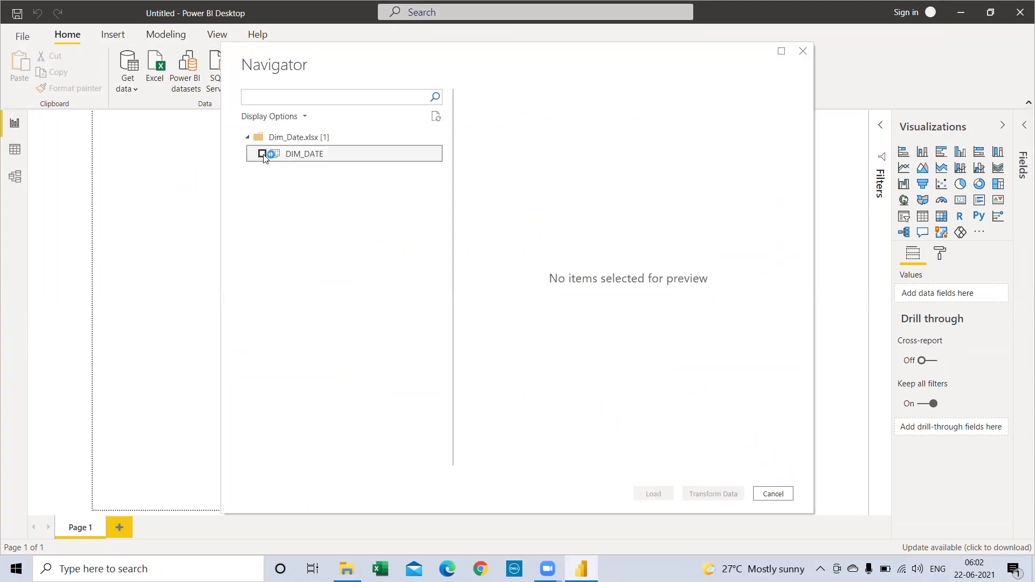
click(668, 492)
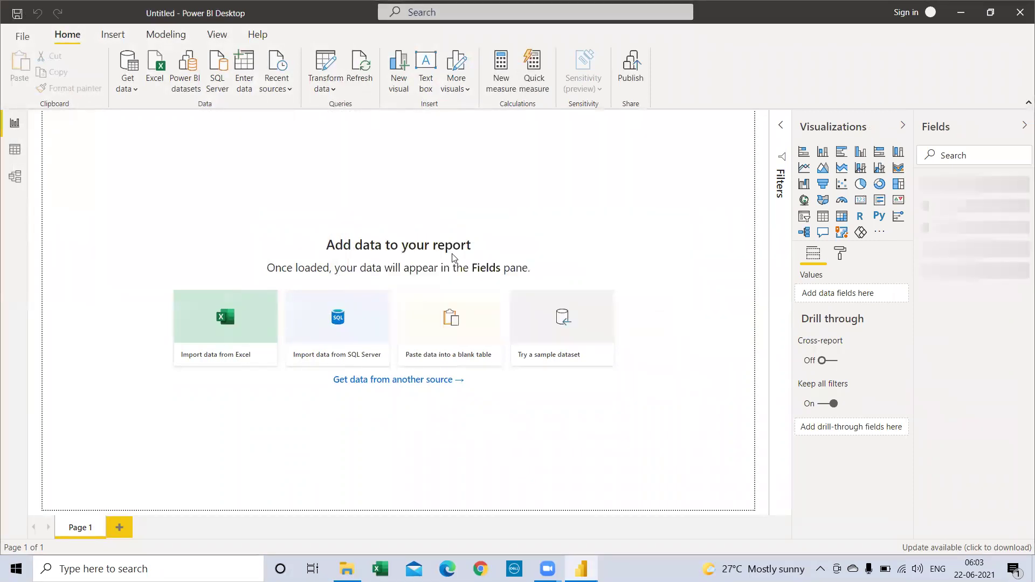
Load the Orders sheet from the Sample - Superstore (3) Excel workbook.
click(128, 80)
click(145, 130)
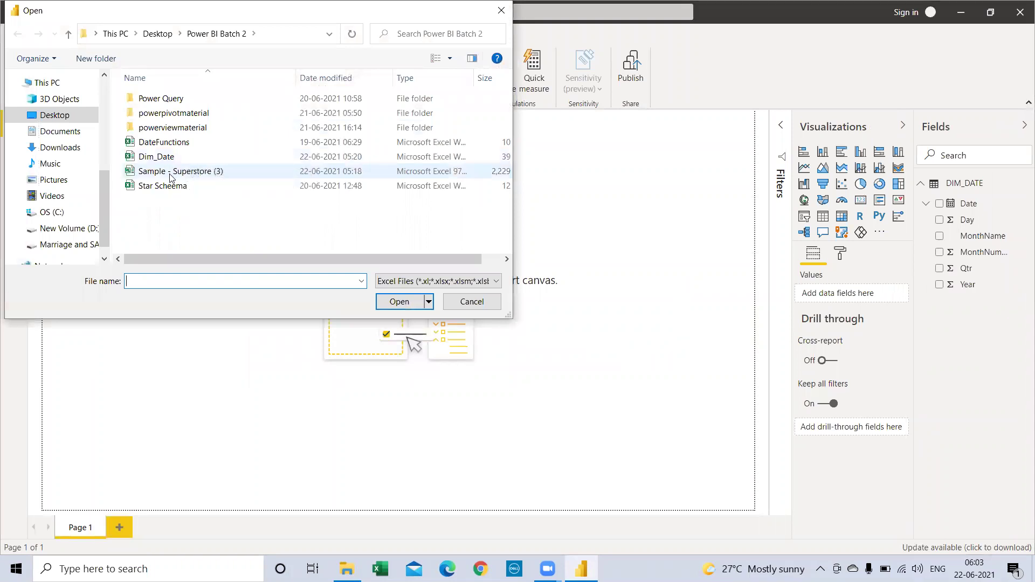
double_click(169, 172)
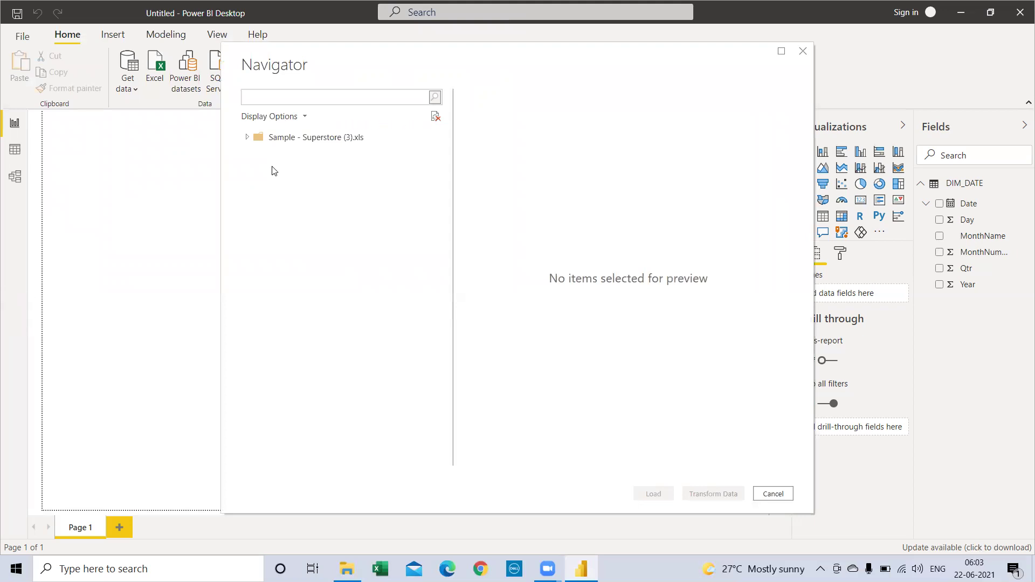
click(262, 153)
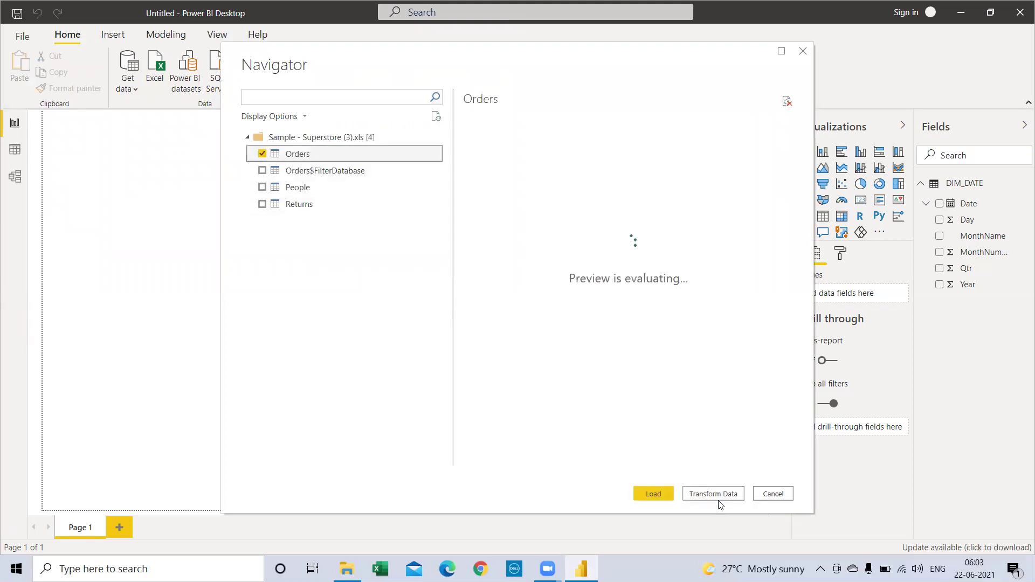
key(Return)
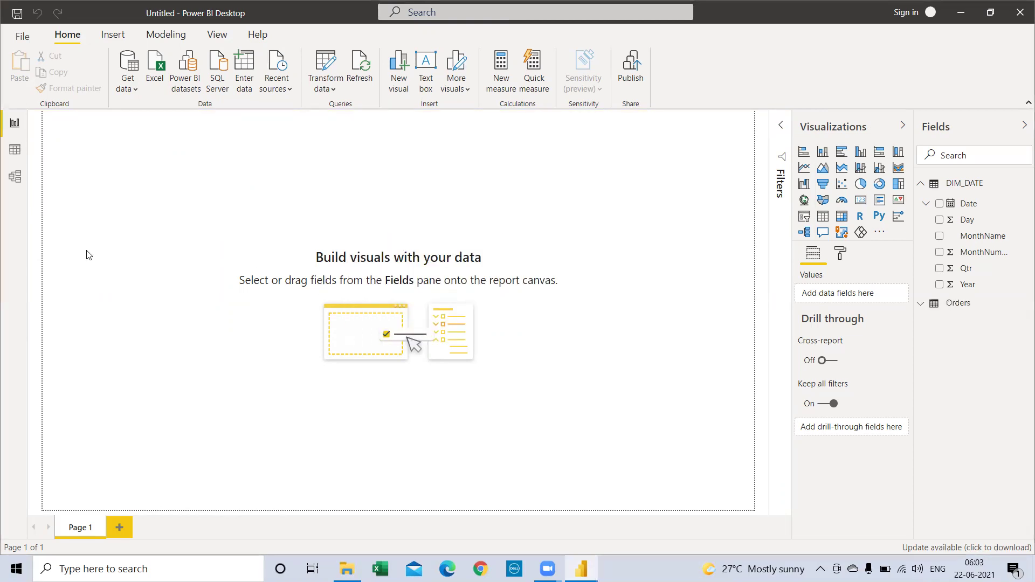
Create a relationship between the Date column of DIM_DATE and the Order Date column of Orders.
click(14, 150)
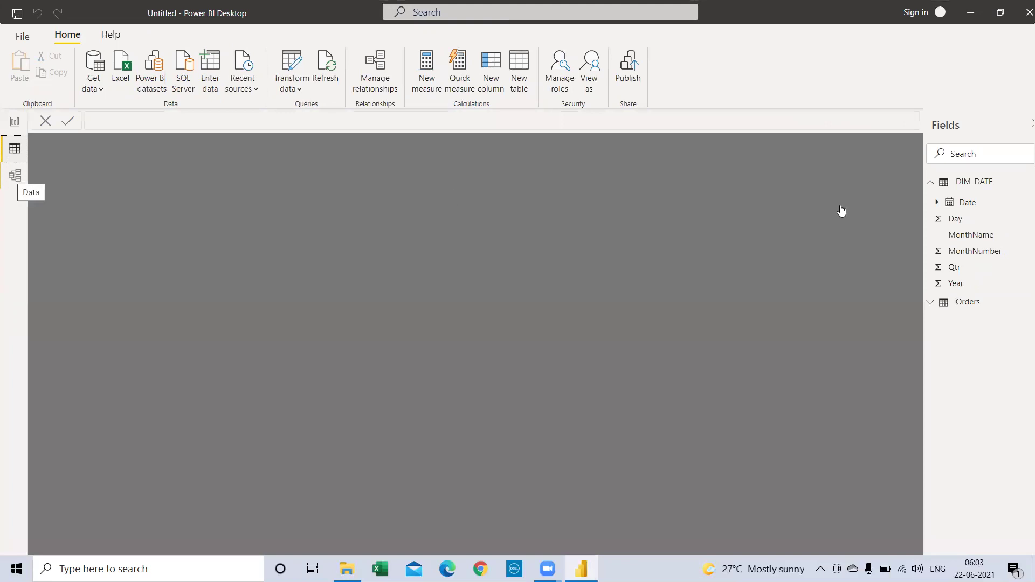
click(15, 176)
drag(93, 233, 316, 305)
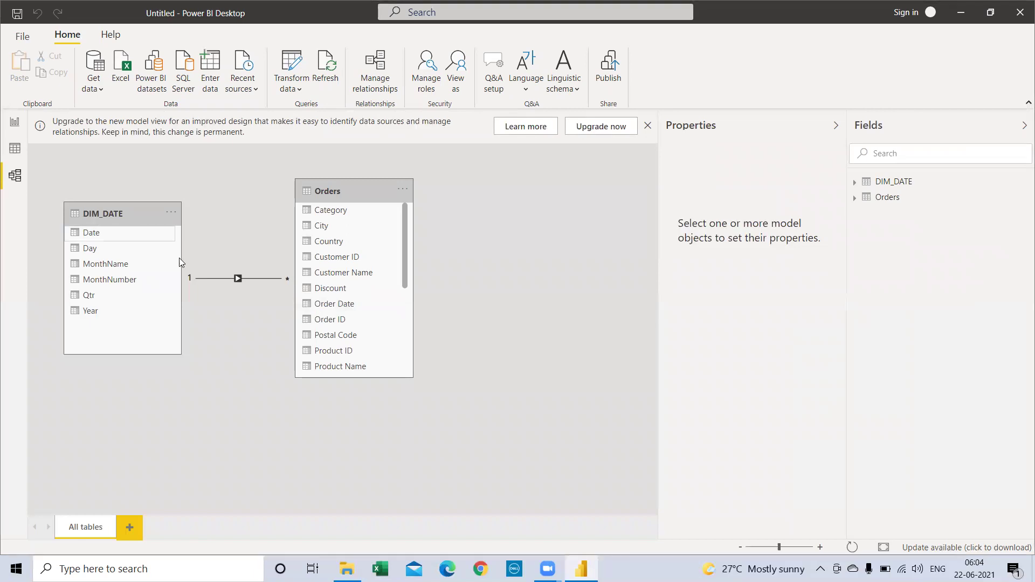
Review the date, year, month, quarter and day columns of the DIM_DATE table data.
click(15, 148)
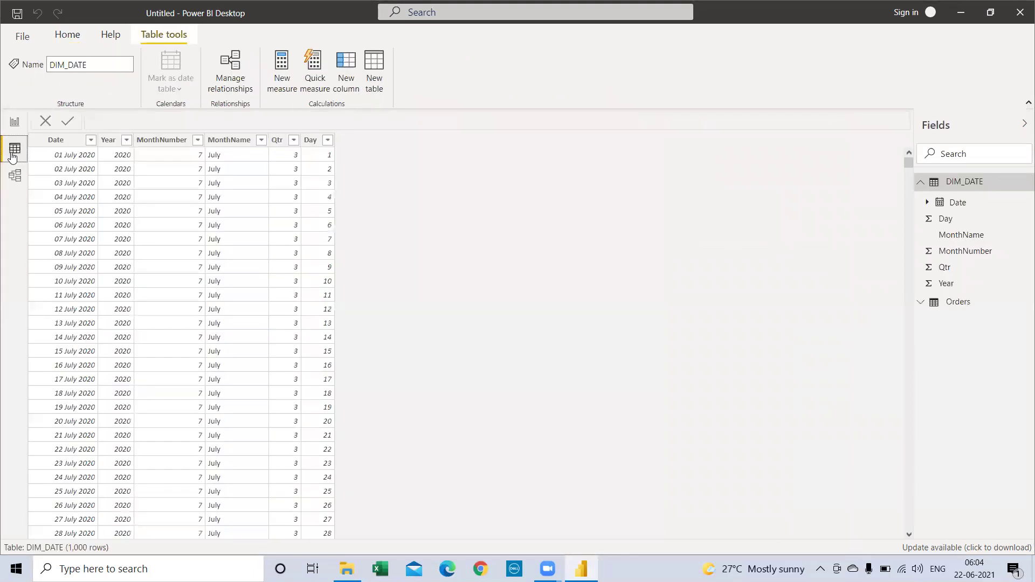
click(13, 124)
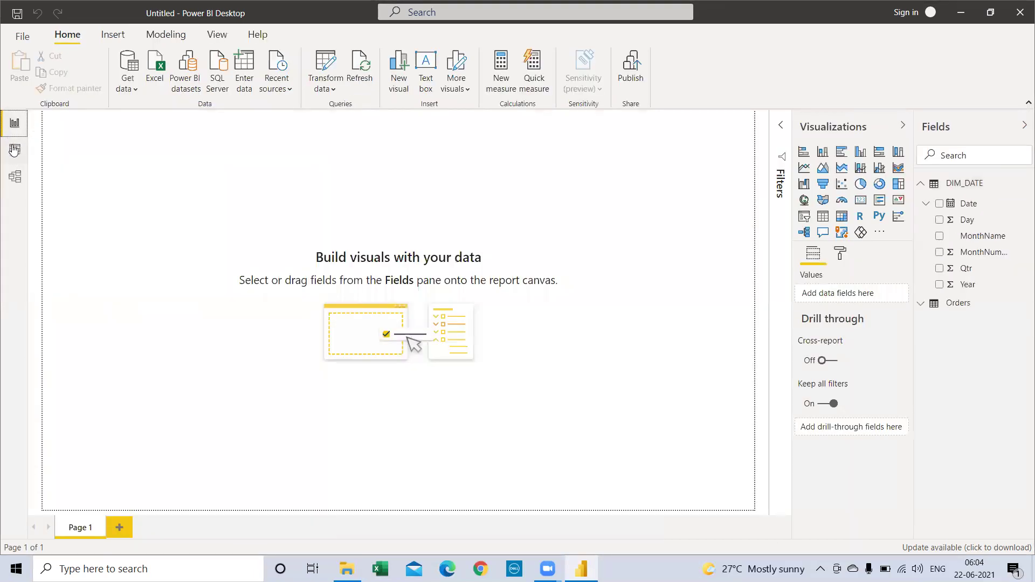
click(14, 149)
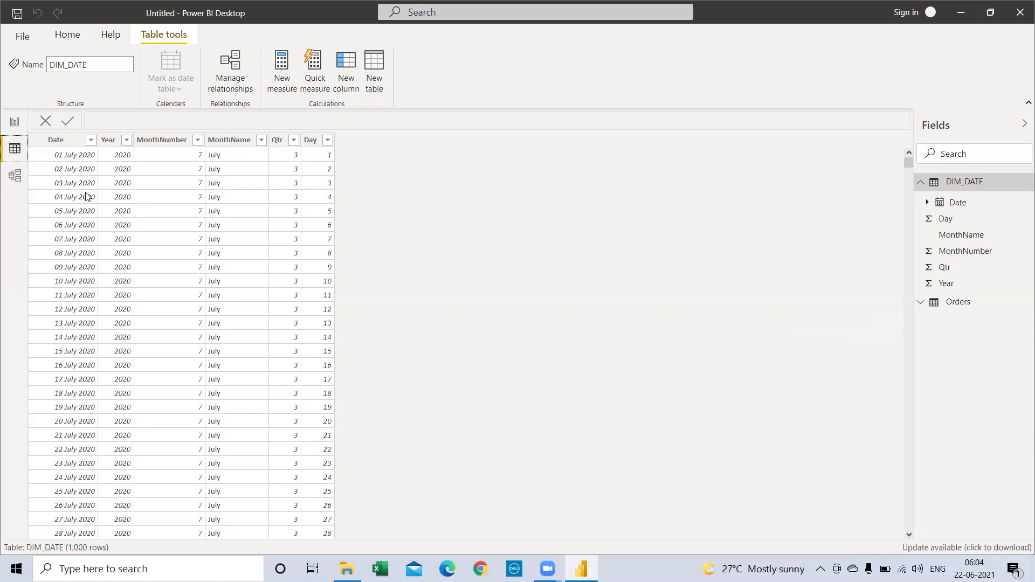
Add an enlarged table visual to the report page showing the DIM_DATE Date hierarchy and Sales from Orders.
click(15, 124)
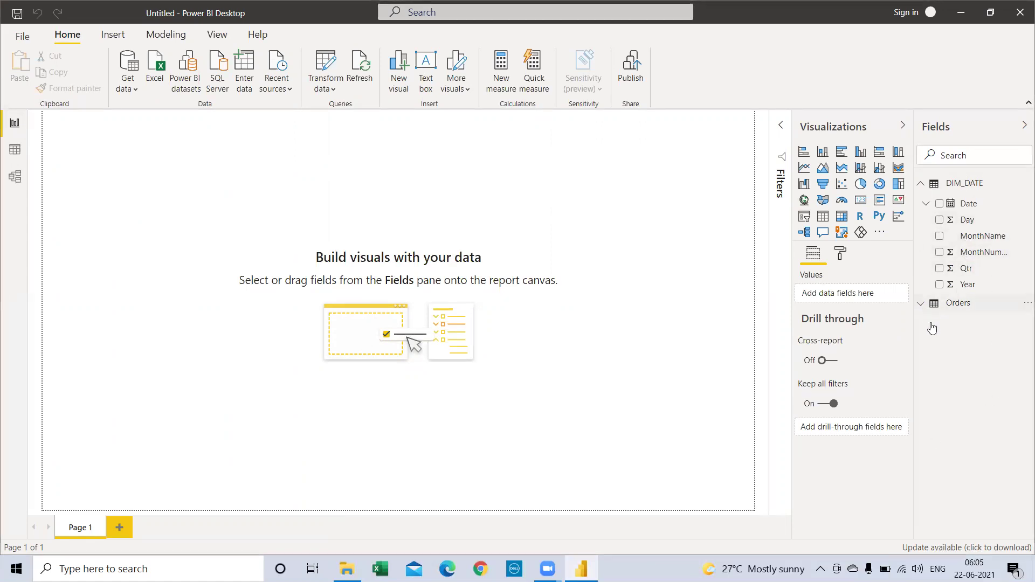
click(958, 302)
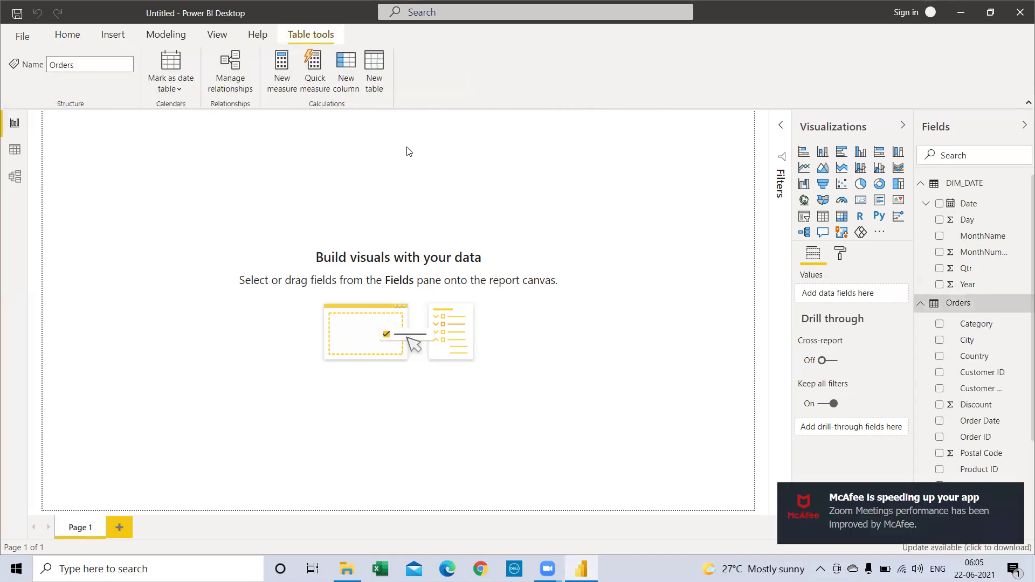
click(823, 217)
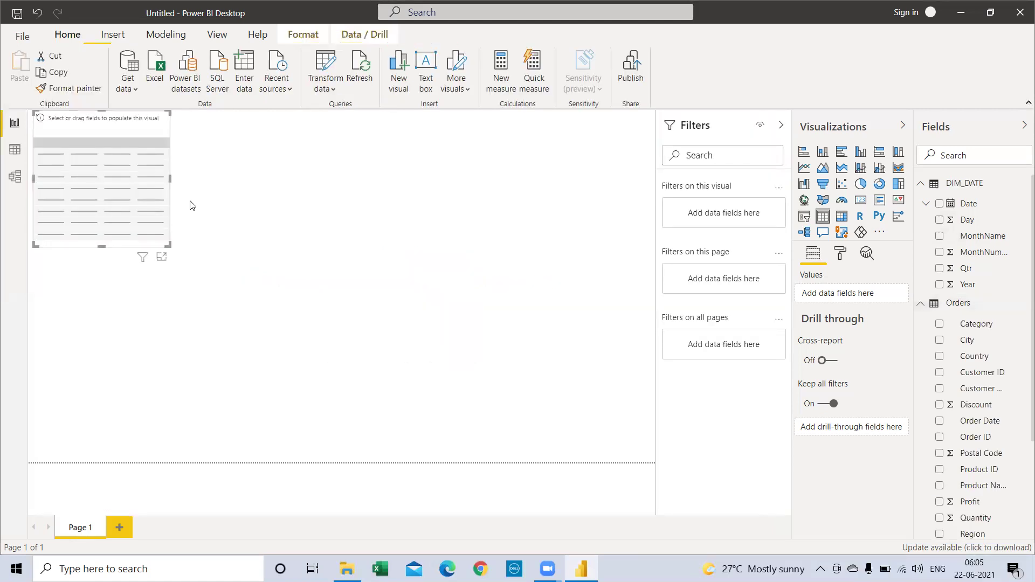
click(939, 204)
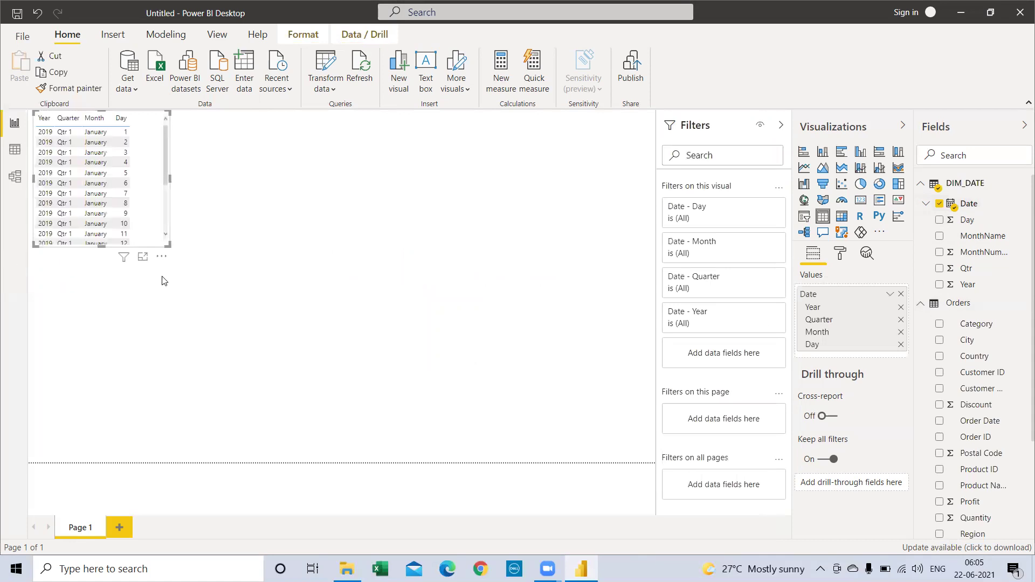
drag(170, 245, 346, 348)
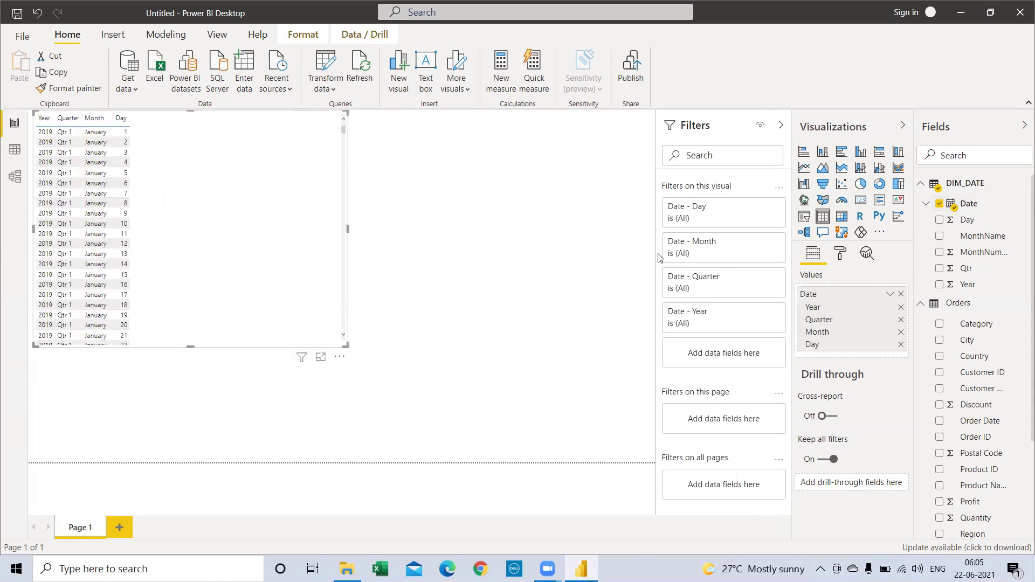
text(SALES)
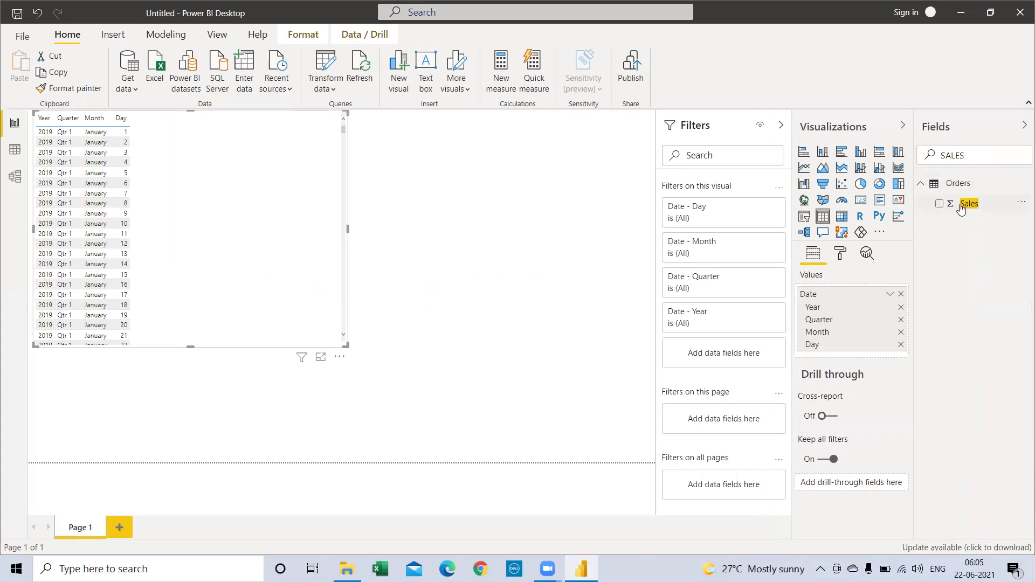
drag(664, 232, 230, 204)
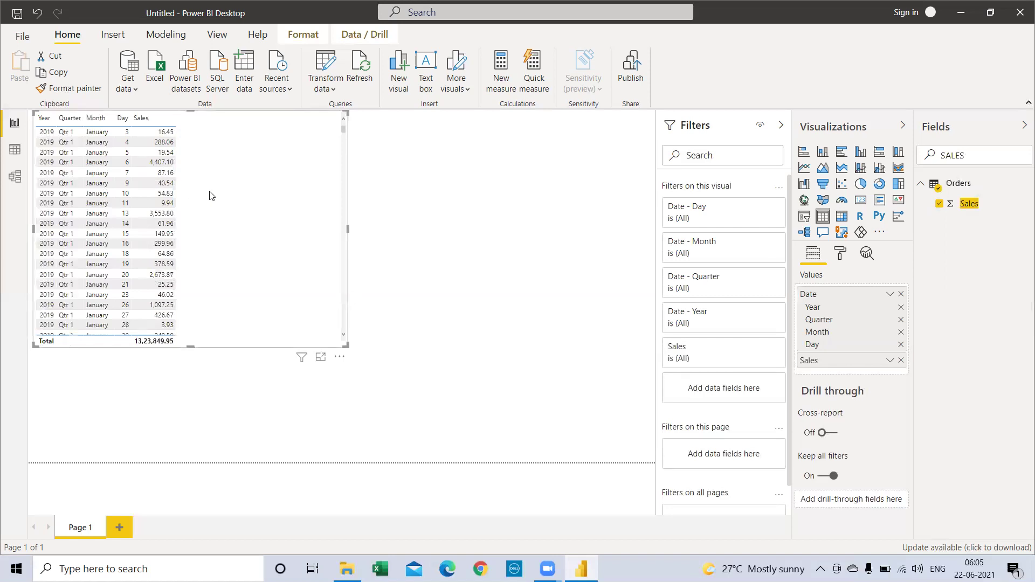
Examine the daily sales rows of the table visual from the first dates to the last.
drag(343, 129, 348, 245)
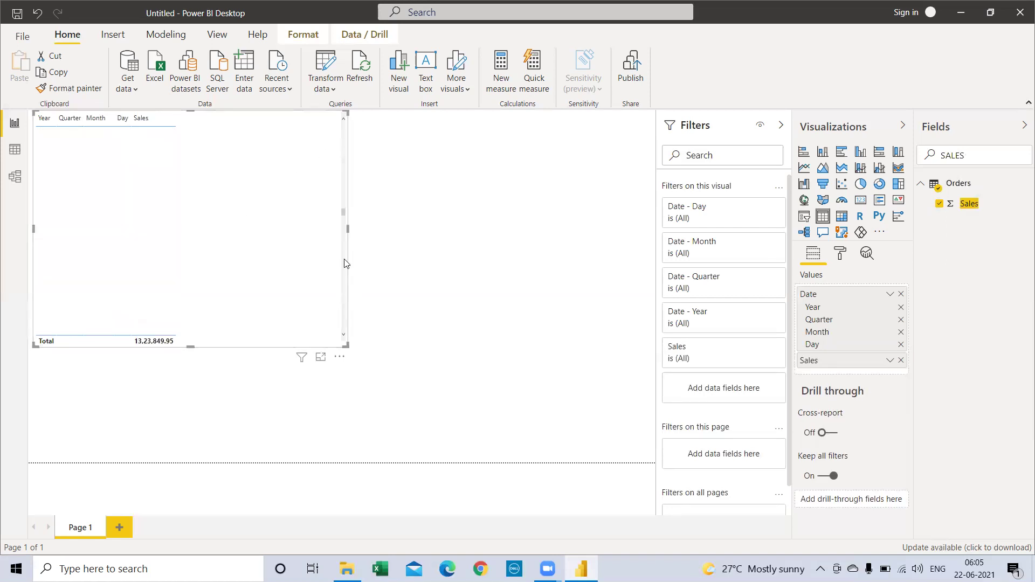
scroll(84, 329, down, 10)
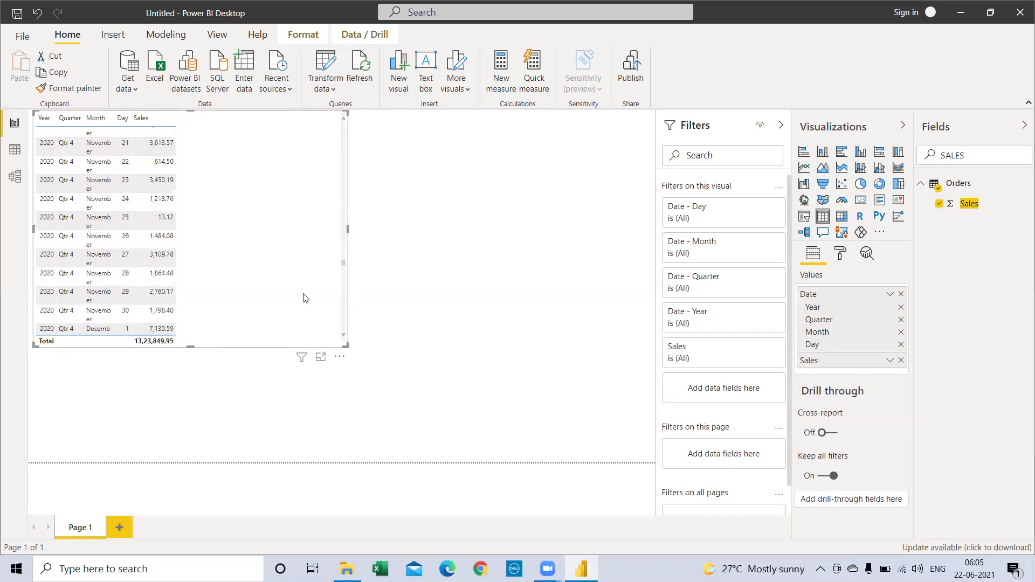
scroll(333, 283, down, 10)
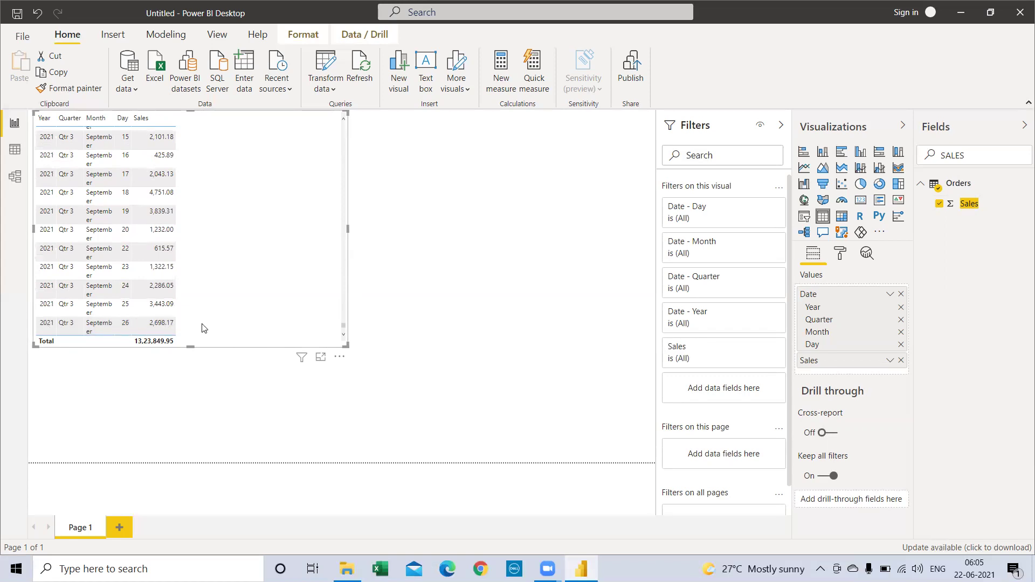
drag(343, 325, 351, 144)
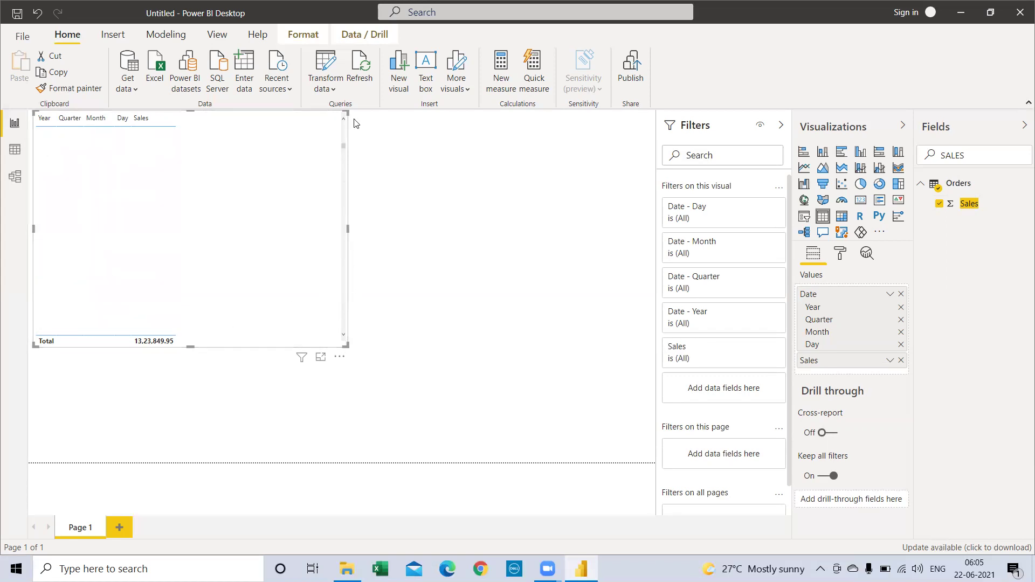
Create the measure MTD SALES = TOTALMTD(SUM(Orders[Sales]), DIM_DATE[Date]).
click(507, 70)
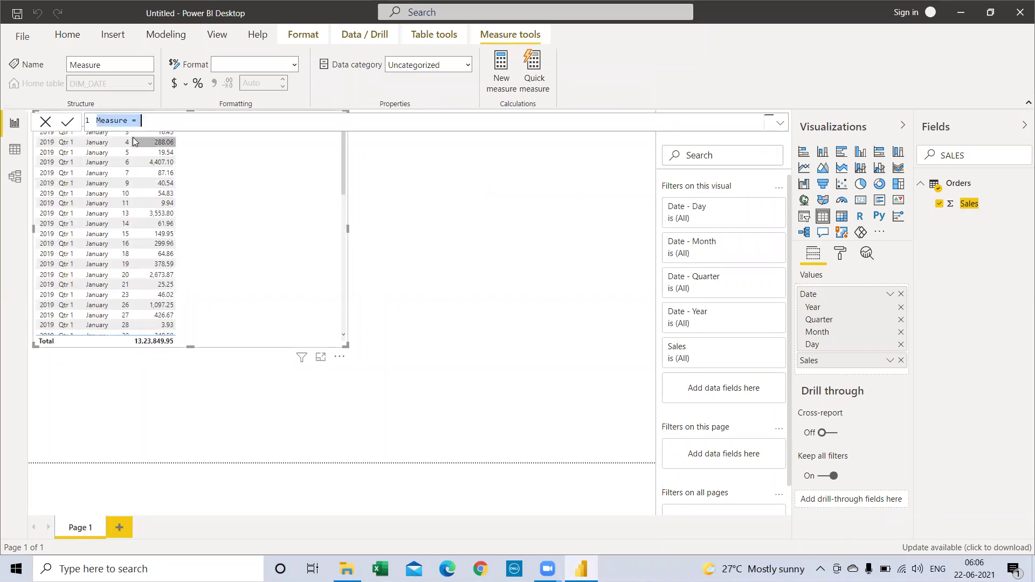
text(MTD SALES =)
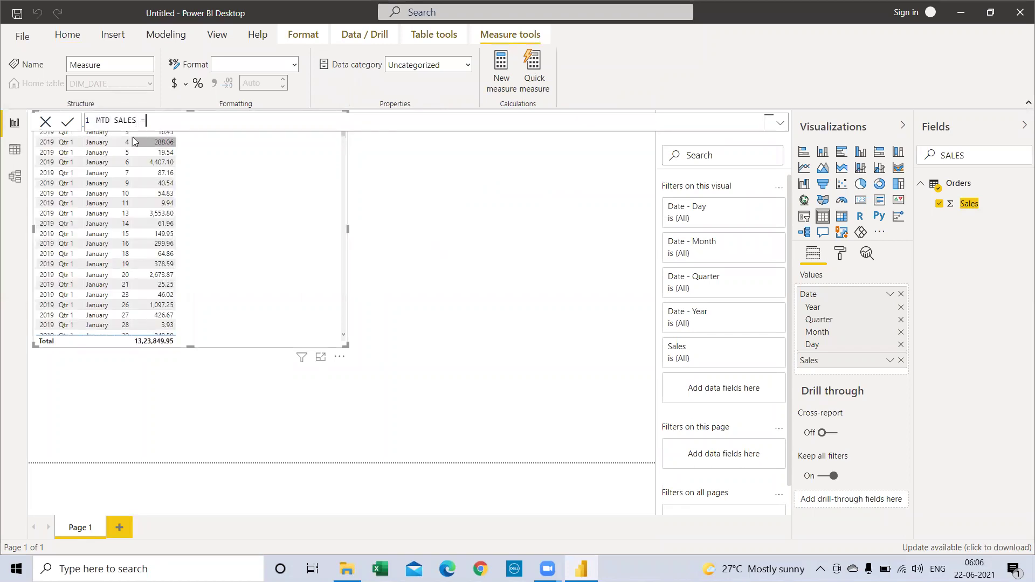
text( TOT)
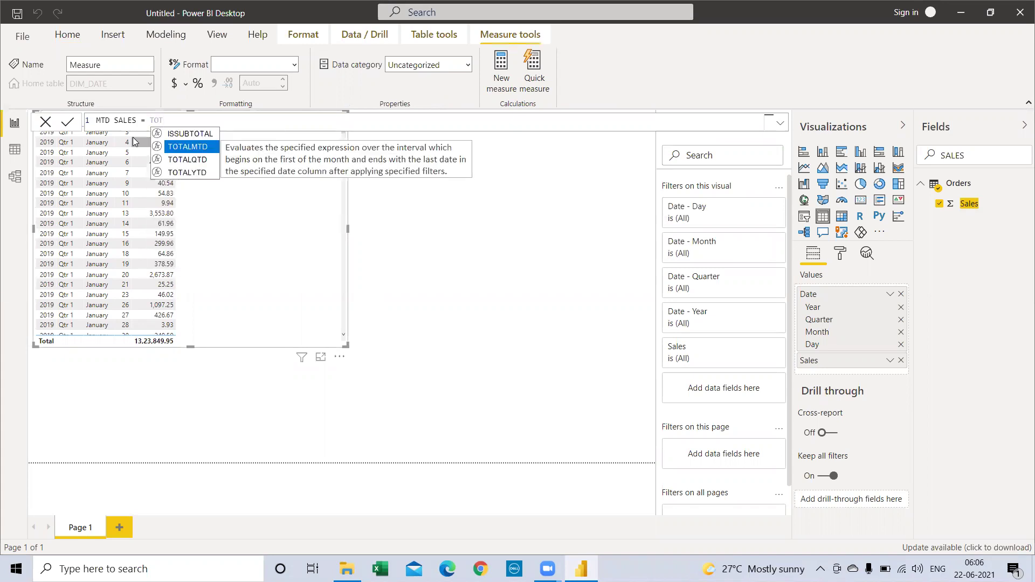
click(177, 146)
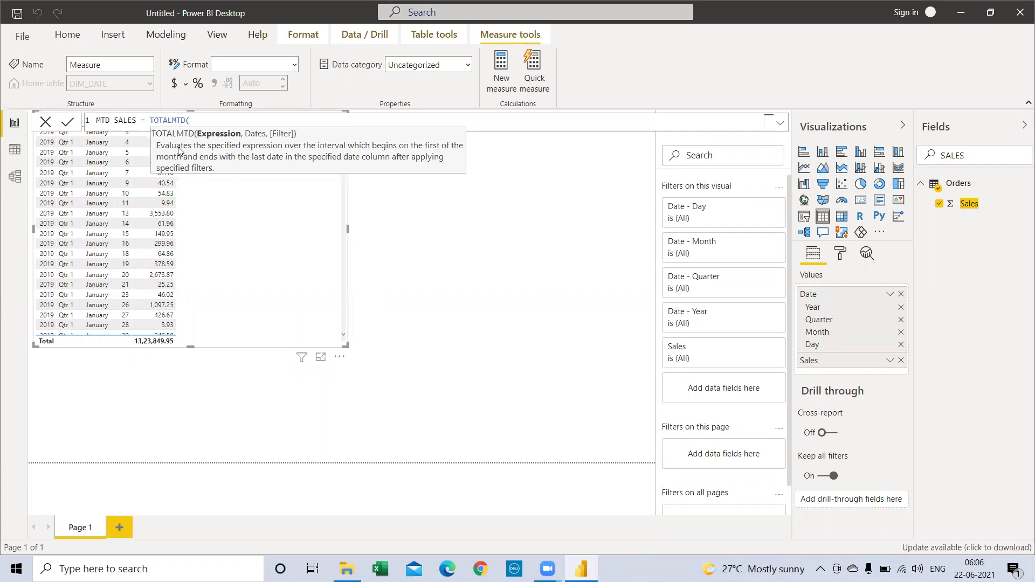
text(SUM)
text((Orde)
click(240, 159)
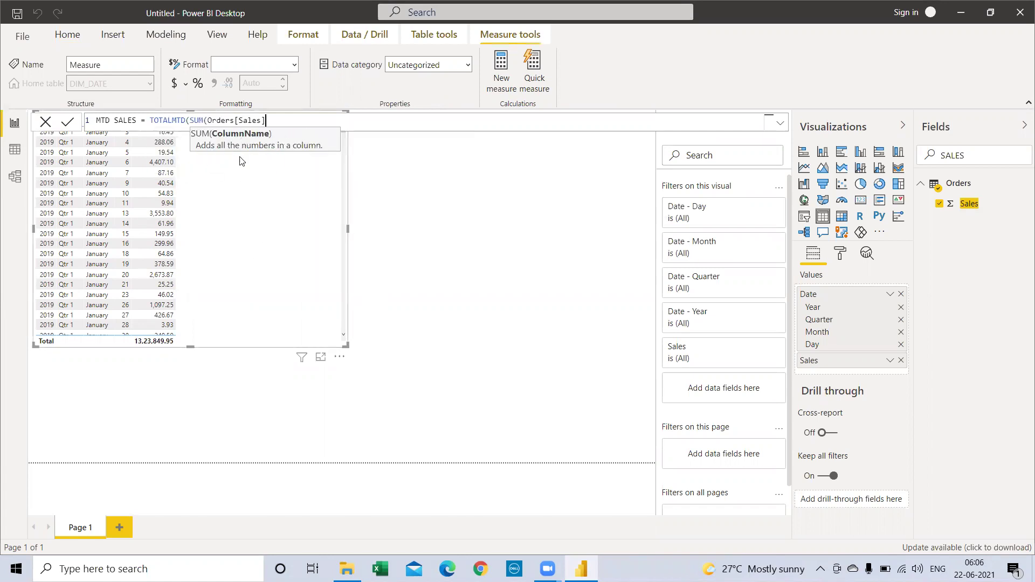
text(), )
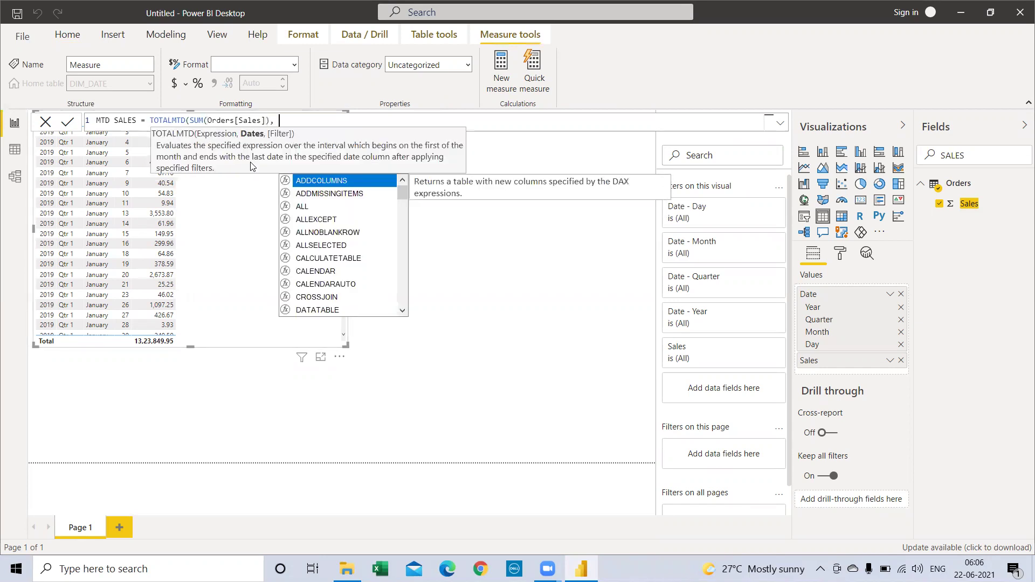
text(DIM)
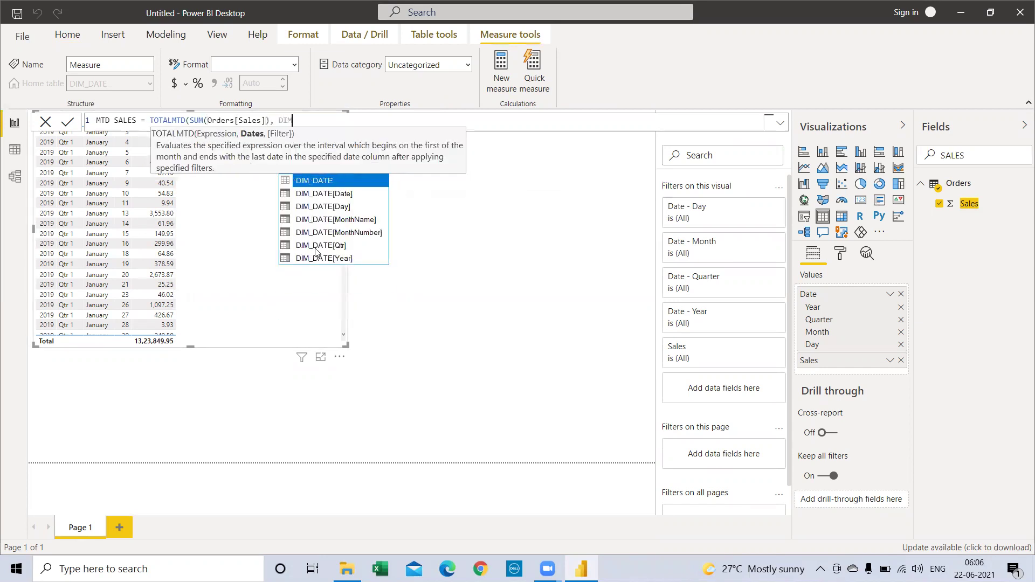
click(321, 194)
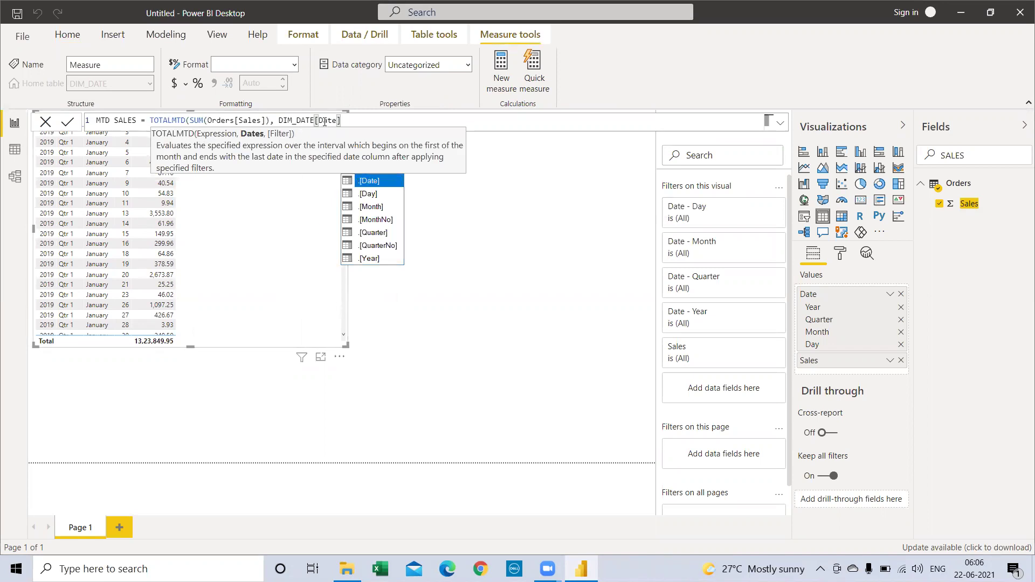
text())
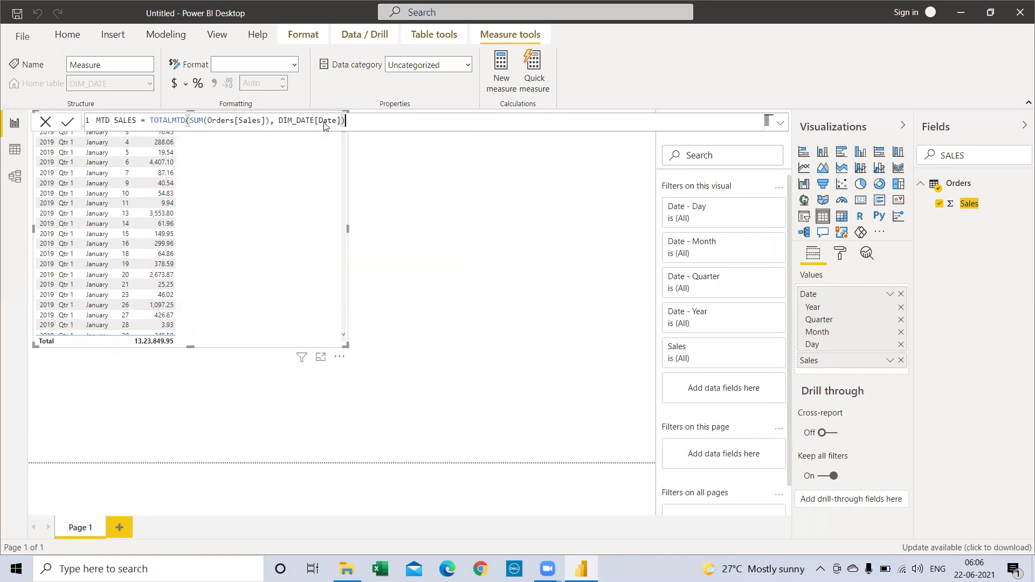
key(Return)
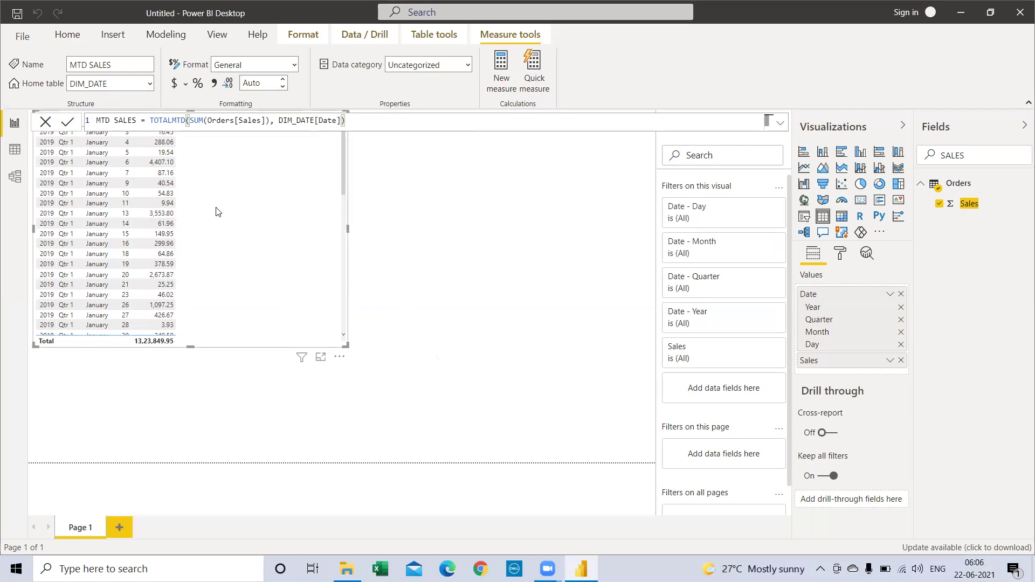
Move the daily table visual away from the page's corner and add the MTD SALES measure to it.
click(265, 232)
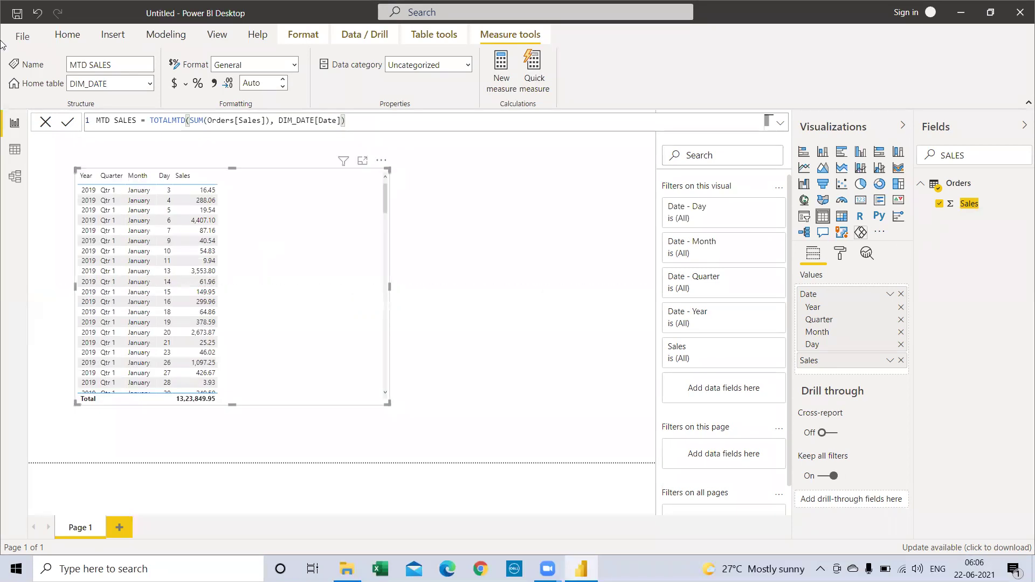
text(MT)
drag(986, 211, 296, 273)
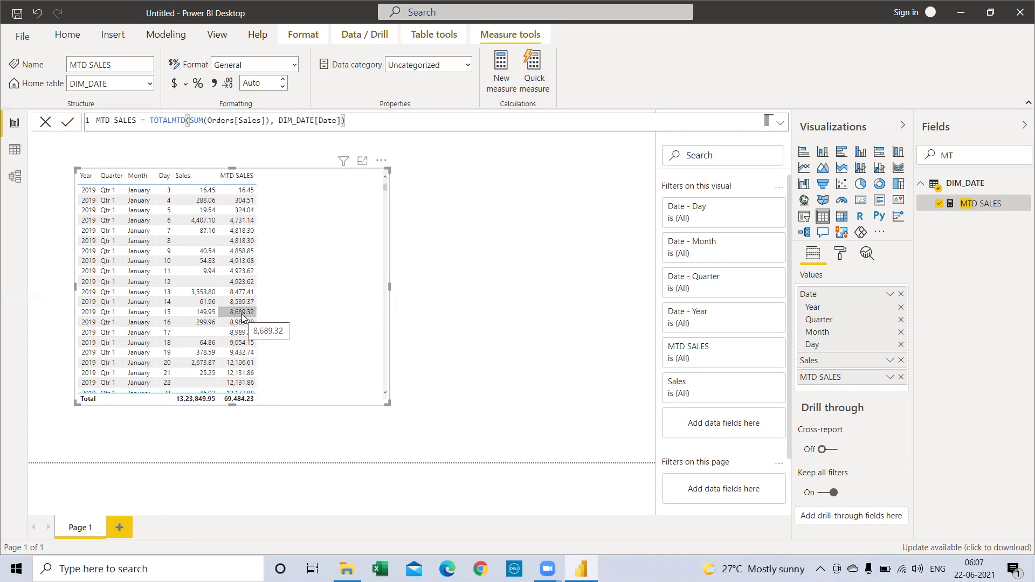
Examine how the MTD SALES values accumulate and restart across the January, February and March 2019 rows.
scroll(226, 313, down, 5)
scroll(209, 307, down, 2)
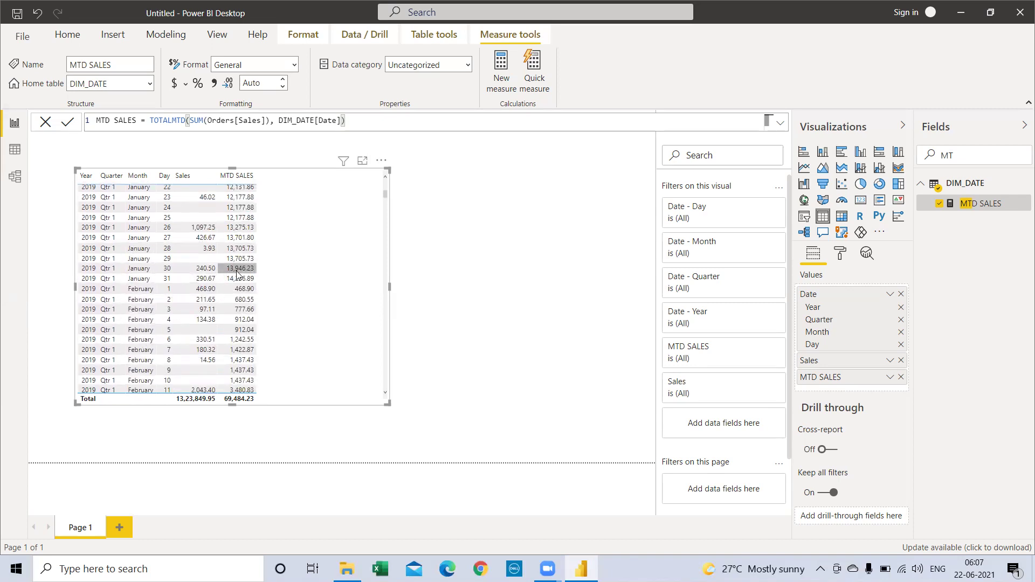
mouse_move(238, 274)
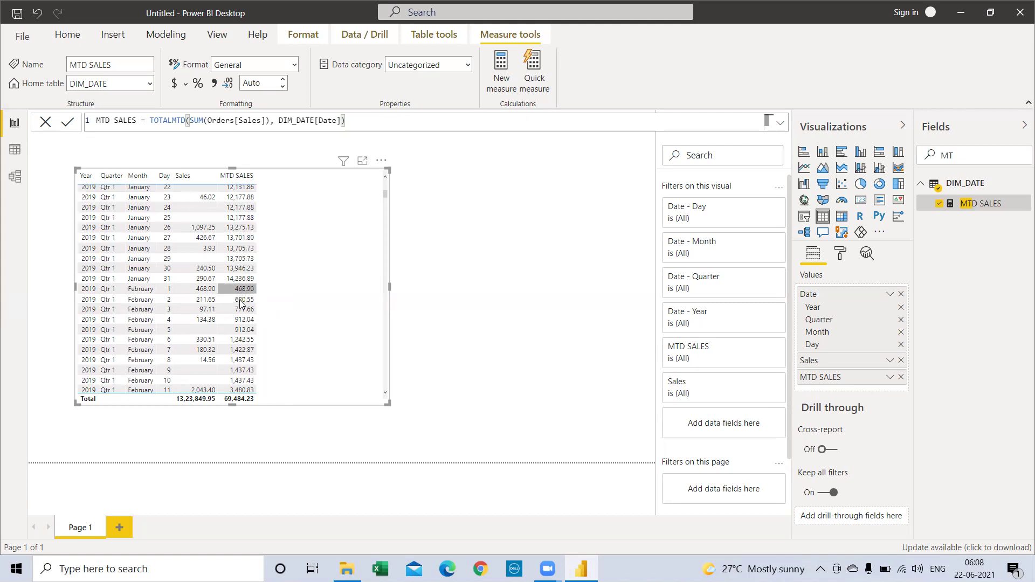
scroll(240, 320, down, 2)
scroll(241, 320, down, 5)
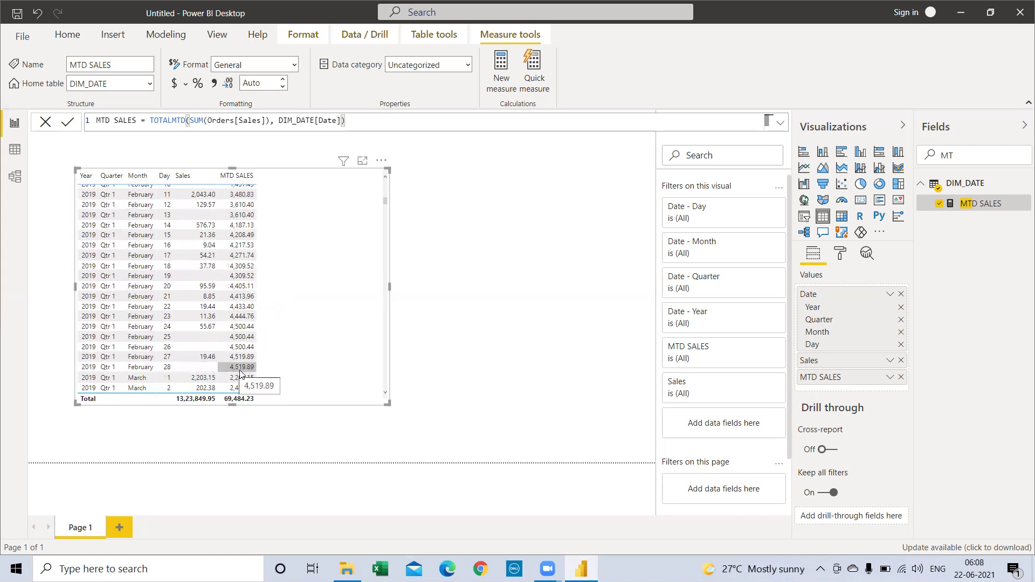
scroll(167, 324, down, 3)
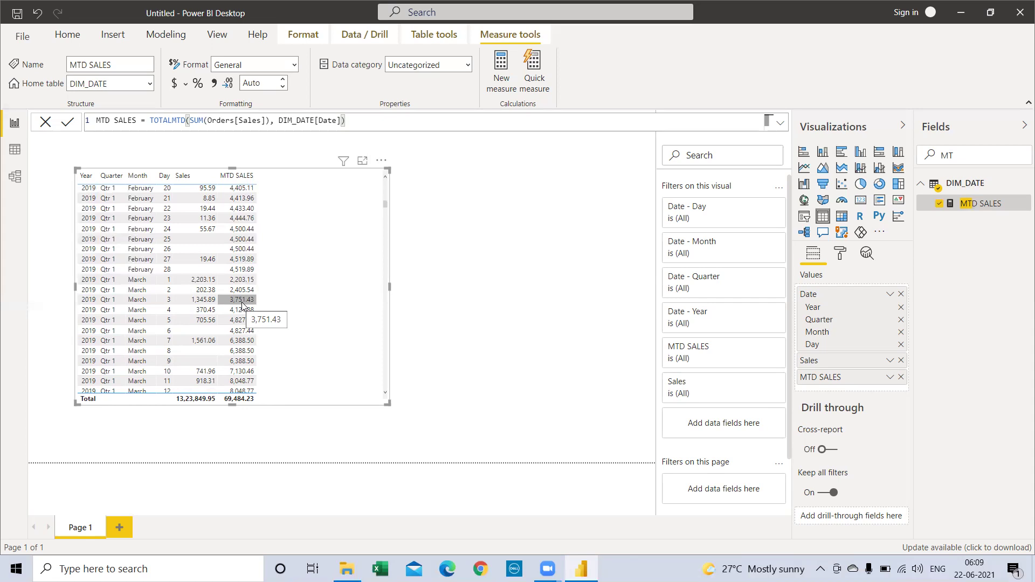
scroll(242, 305, up, 10)
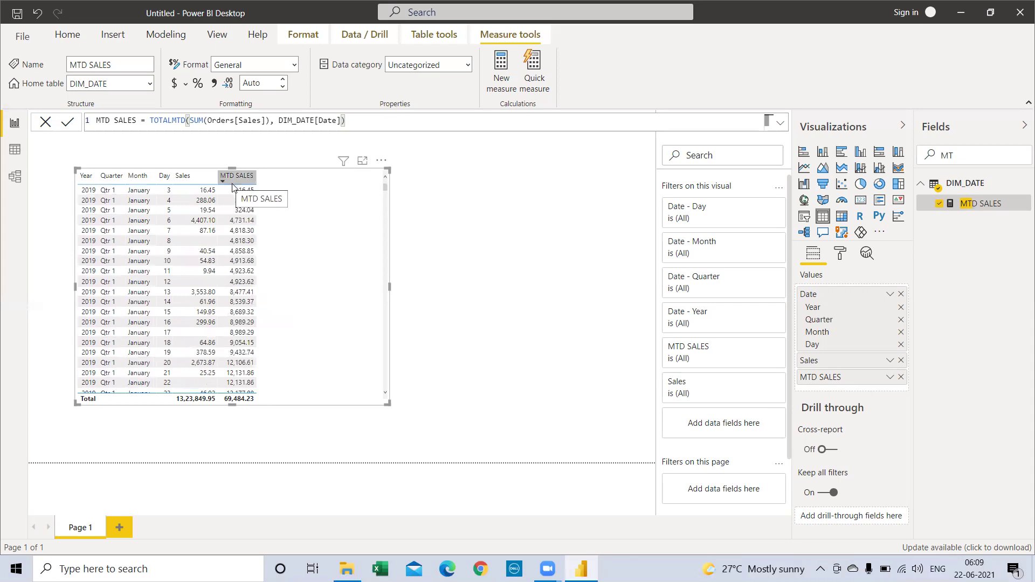
Narrow the daily table visual and place a second, empty table visual beside it on the page.
drag(390, 286, 295, 293)
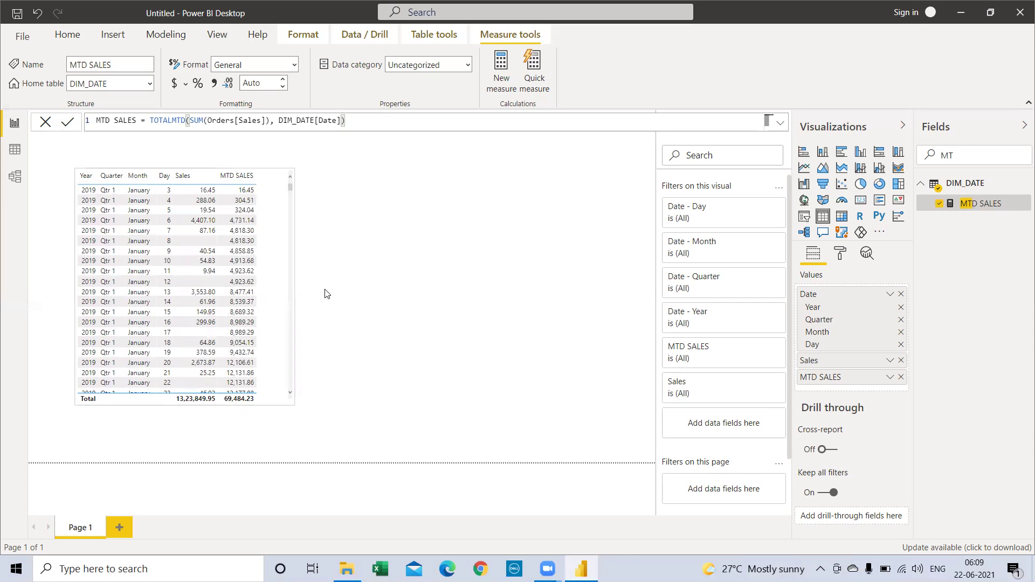
click(1024, 155)
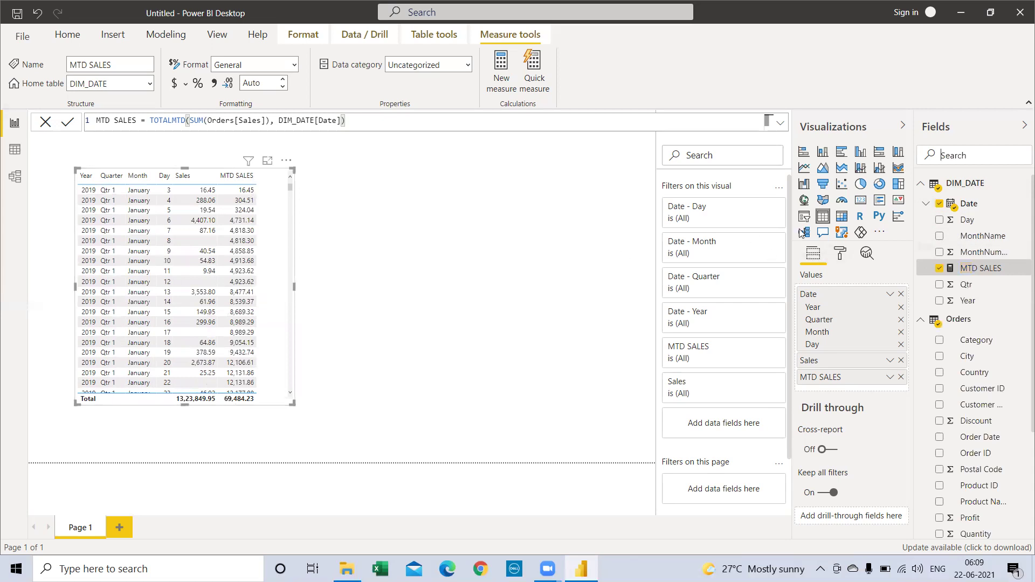
click(607, 257)
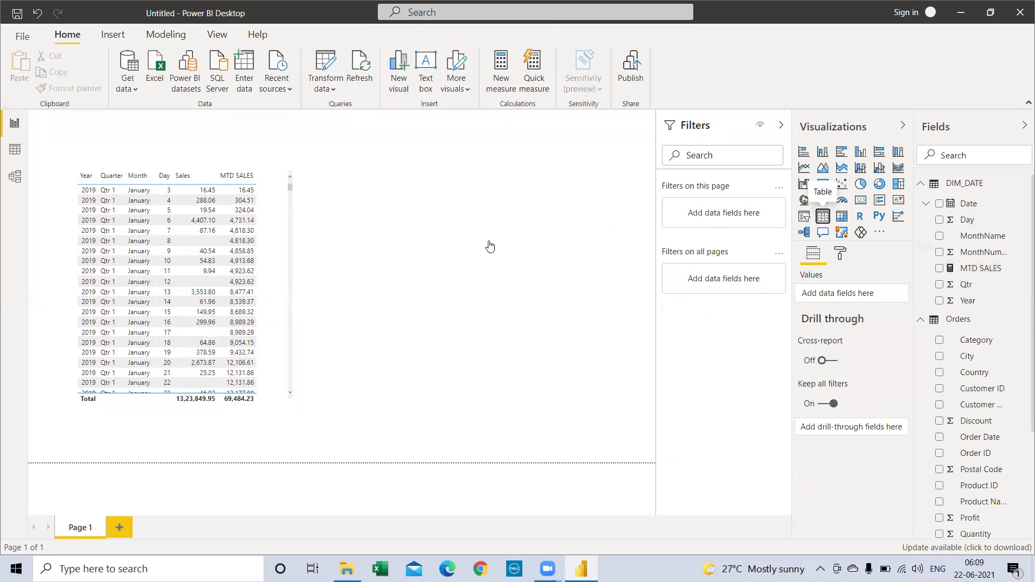
drag(490, 246, 489, 241)
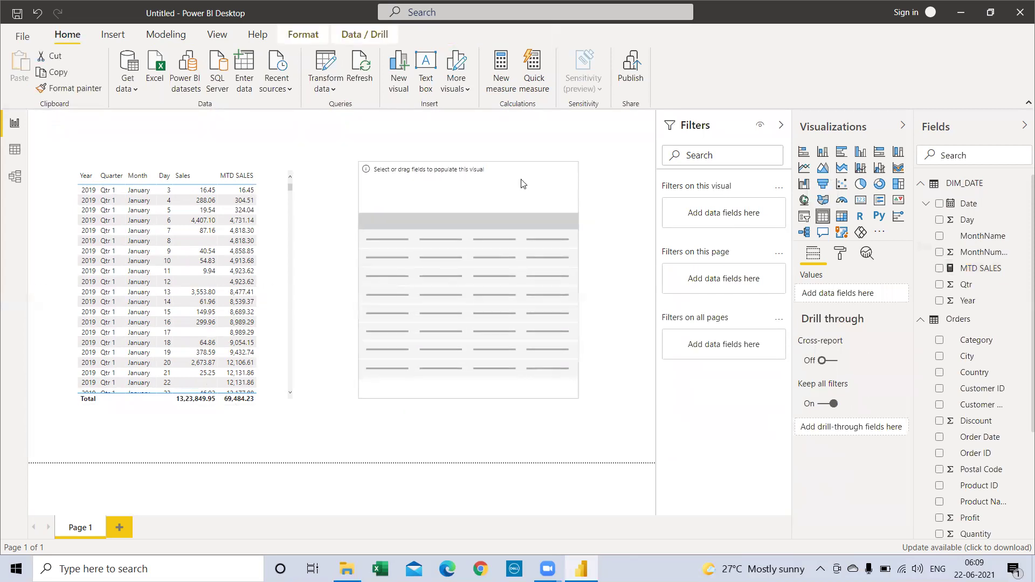
Fill the second table with the DIM_DATE Date hierarchy without the Day level, plus Sales from Orders.
click(949, 210)
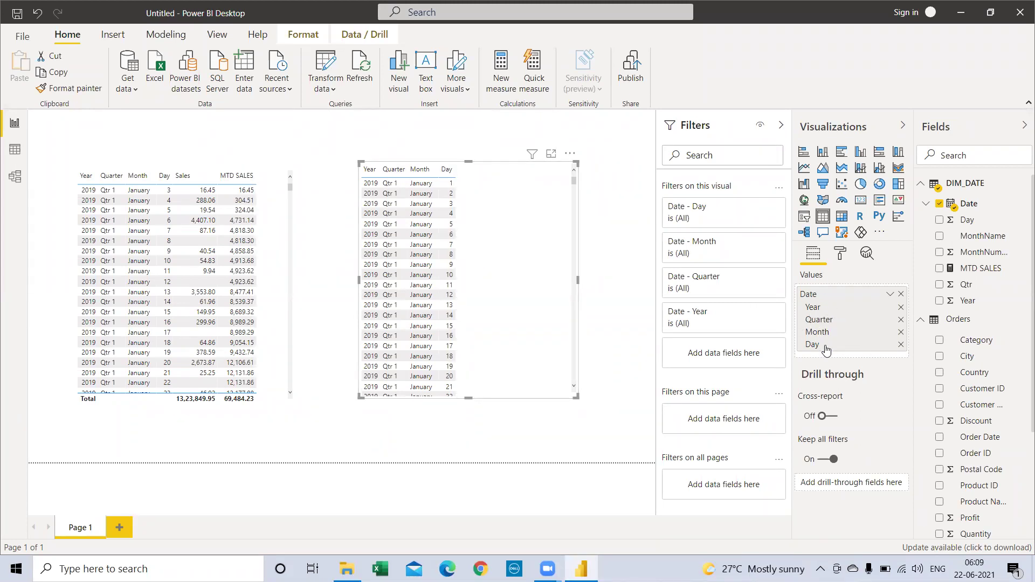
click(901, 345)
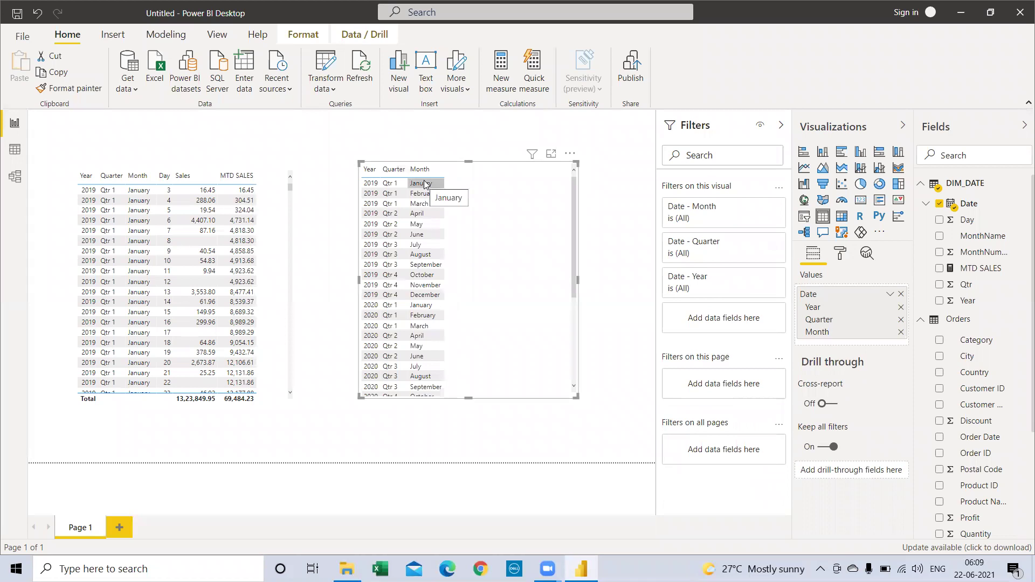
click(980, 156)
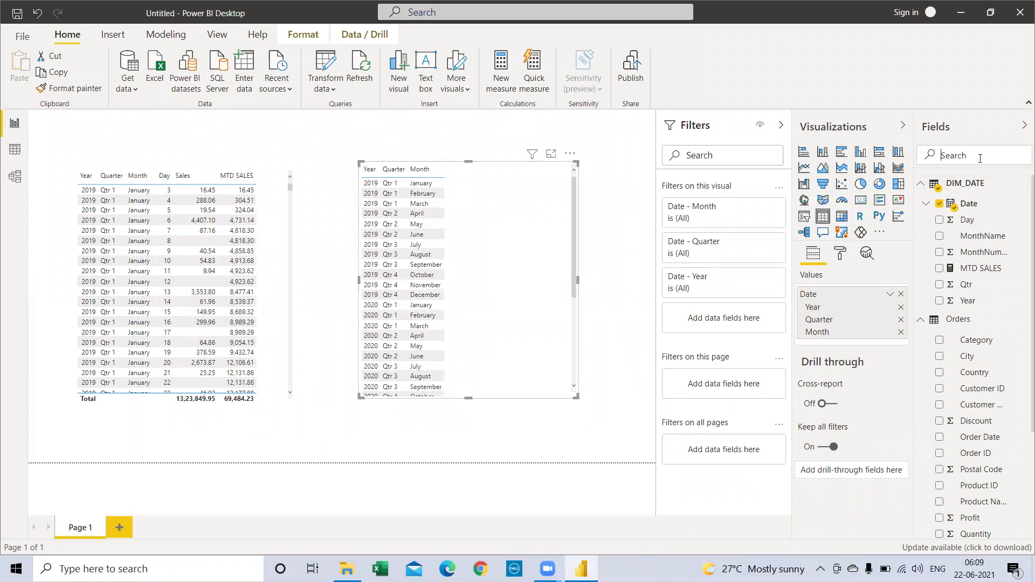
text(SALES)
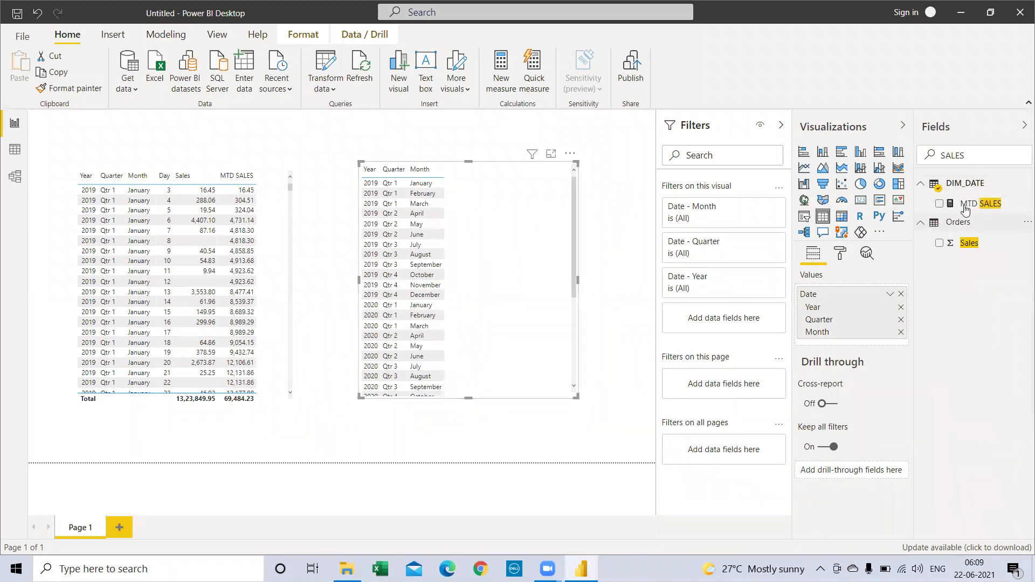
drag(968, 244, 501, 241)
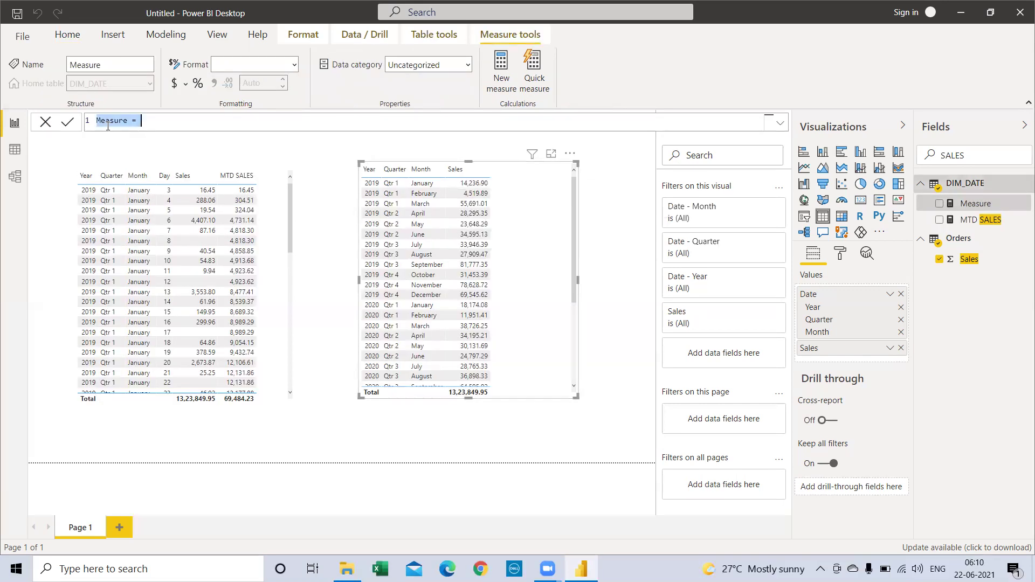
Create the measure QTD Sales = TOTALQTD(sum(Orders[Sales]),DIM_DATE[Date]) in DIM_DATE.
text(QT)
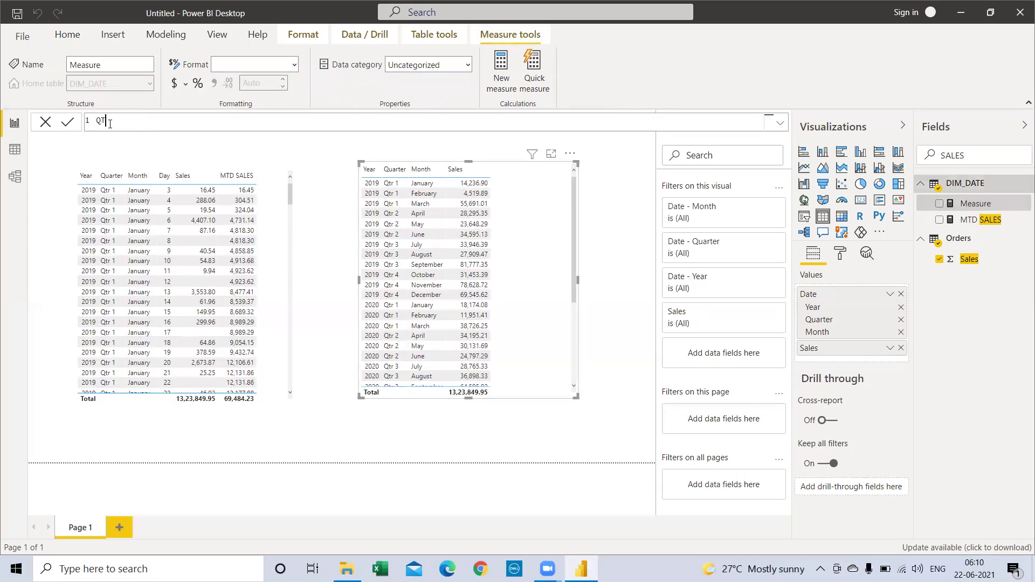
text(D Sales = total)
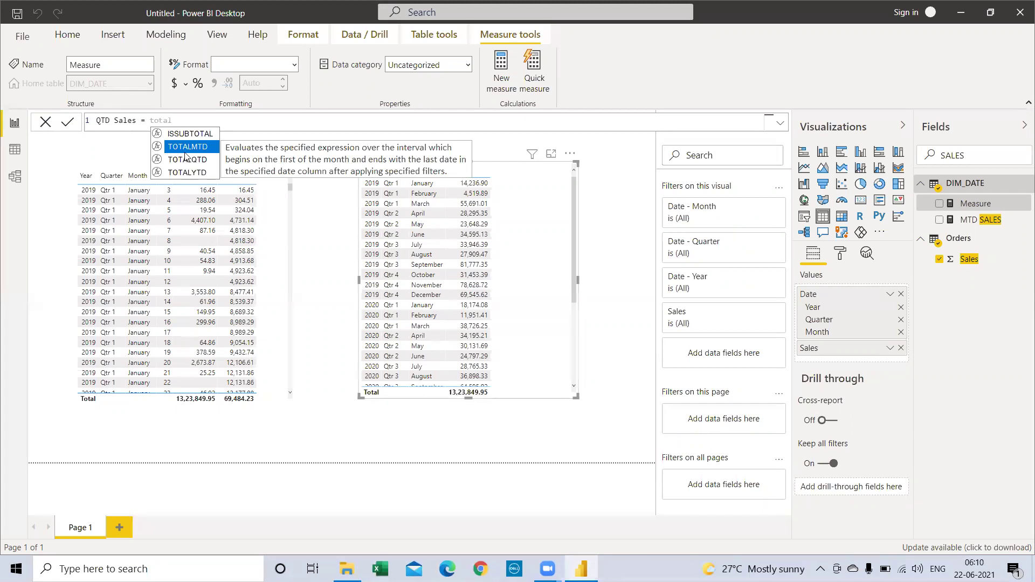
click(197, 159)
key(Tab)
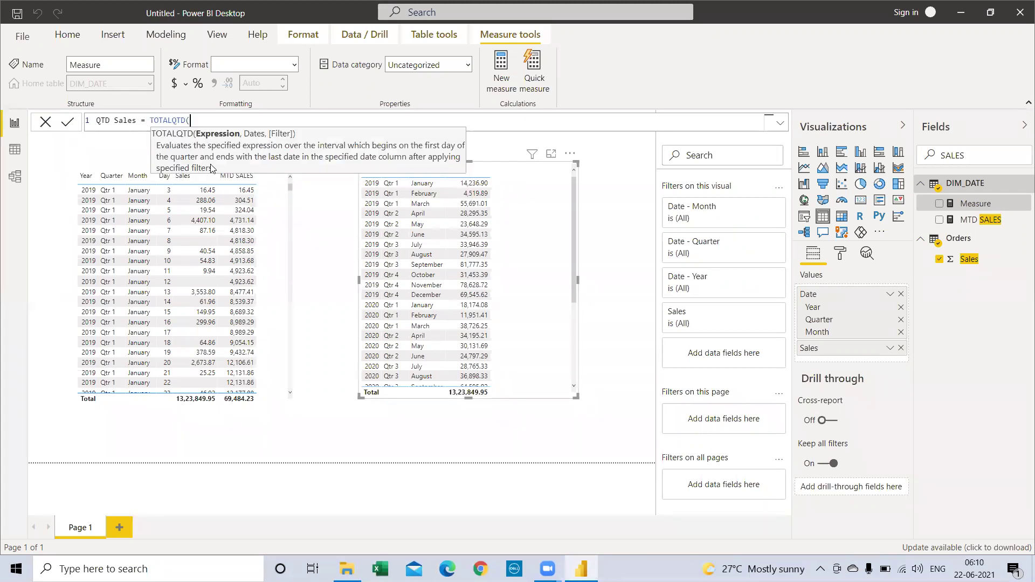
text(sum(sales)
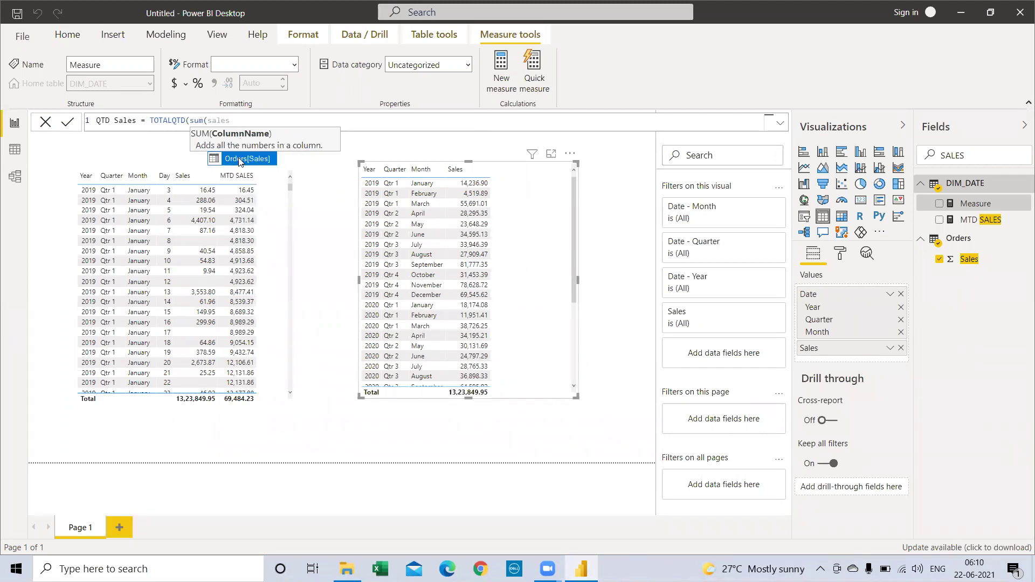
click(254, 160)
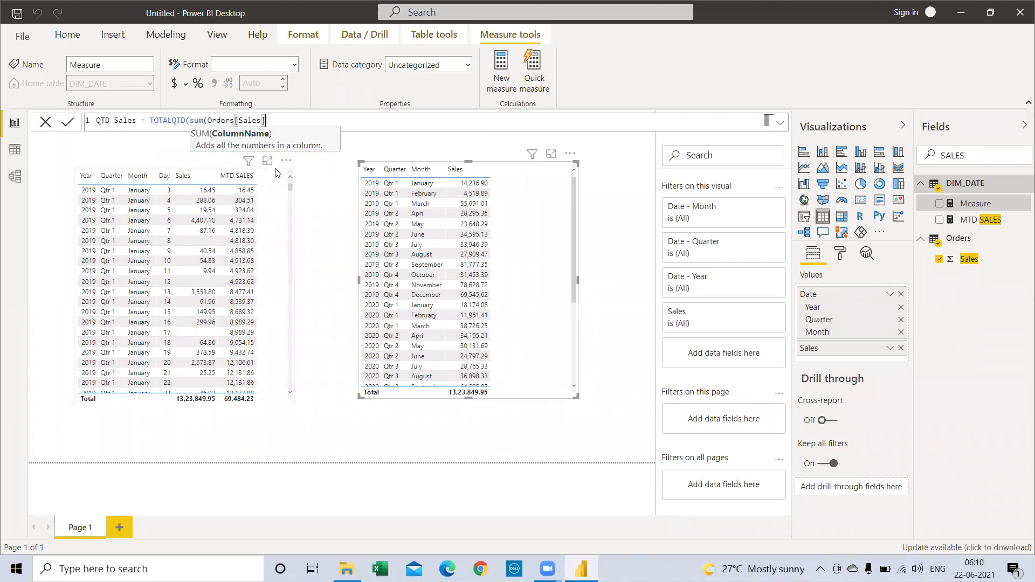
text())
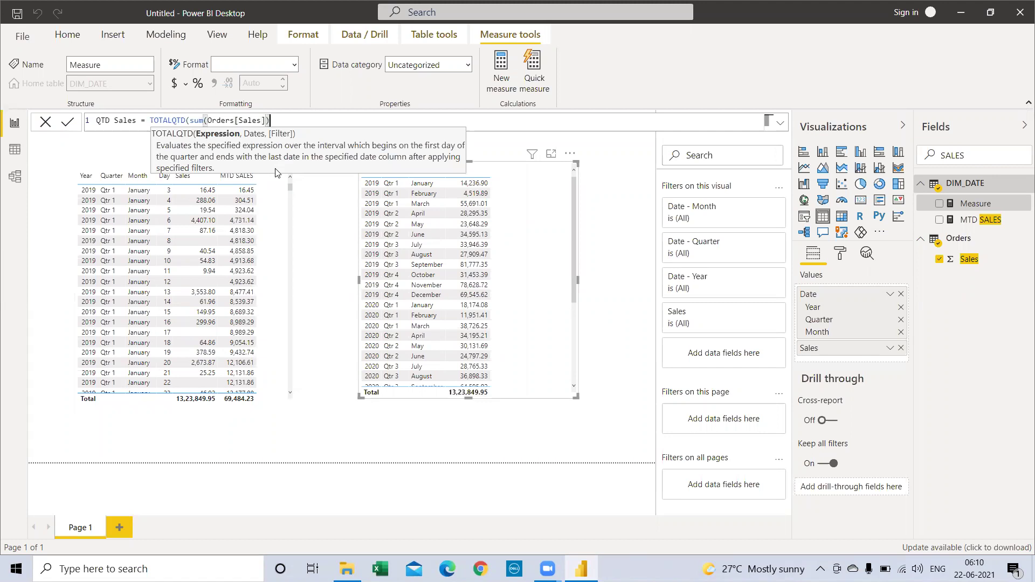
text(,dim)
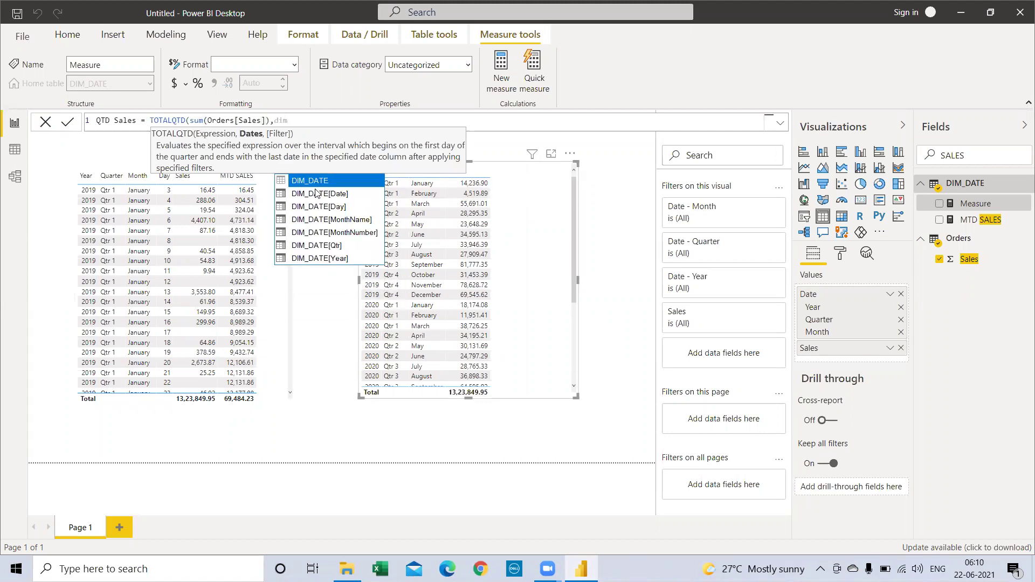
click(322, 196)
click(322, 197)
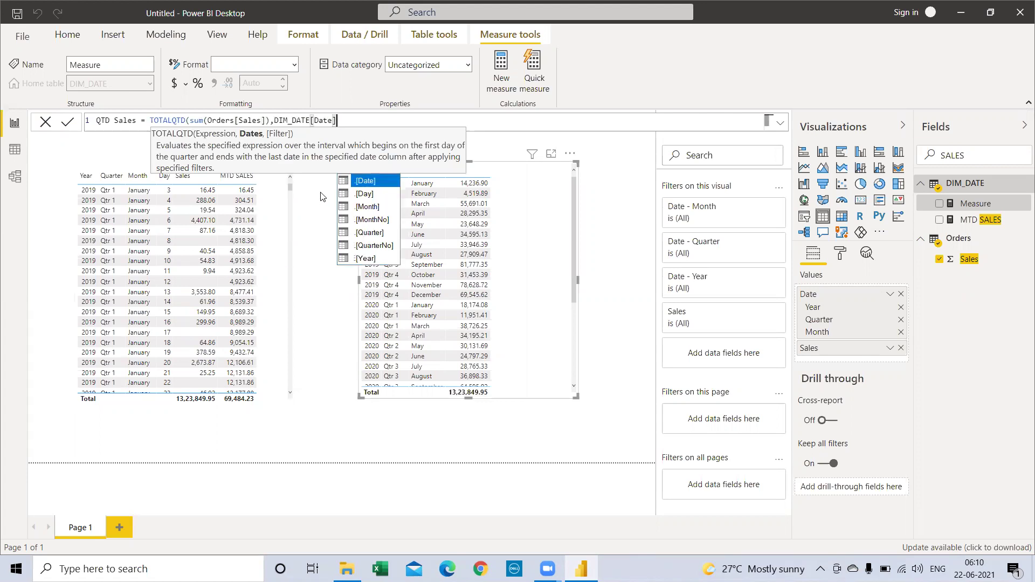
text())
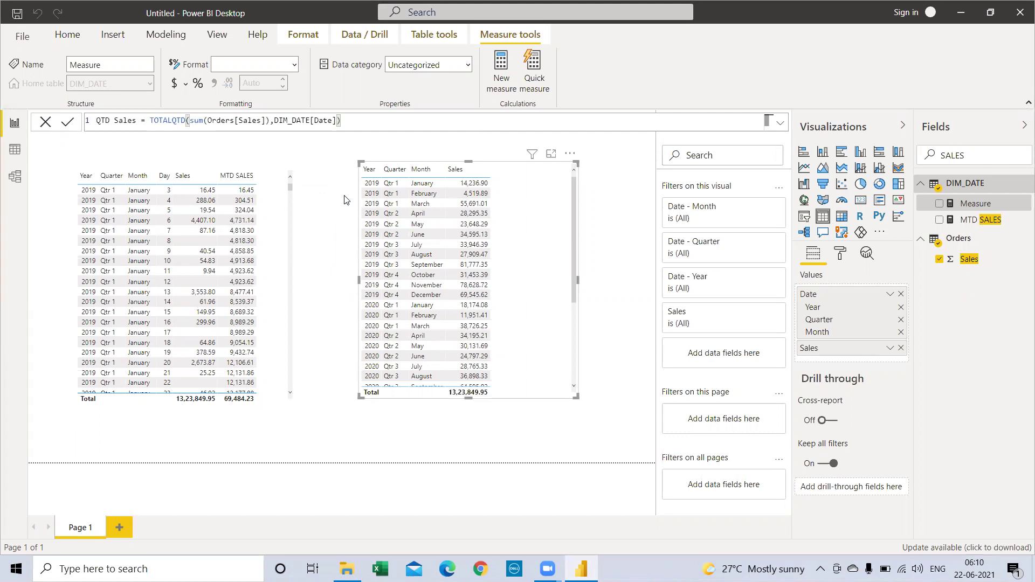
key(Return)
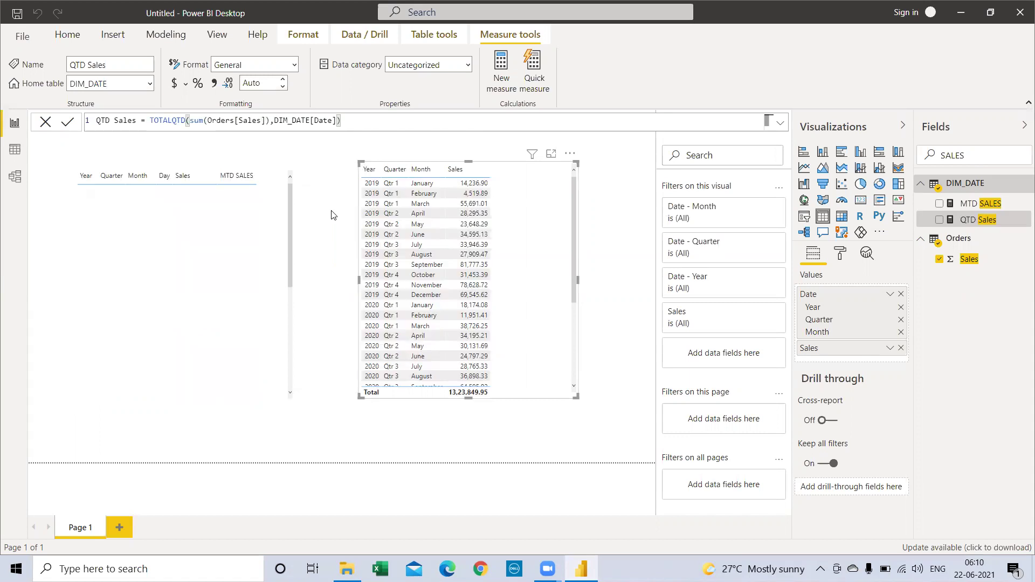
Add QTD Sales to the monthly table, align it next to the daily table and review its rows.
drag(972, 221, 541, 233)
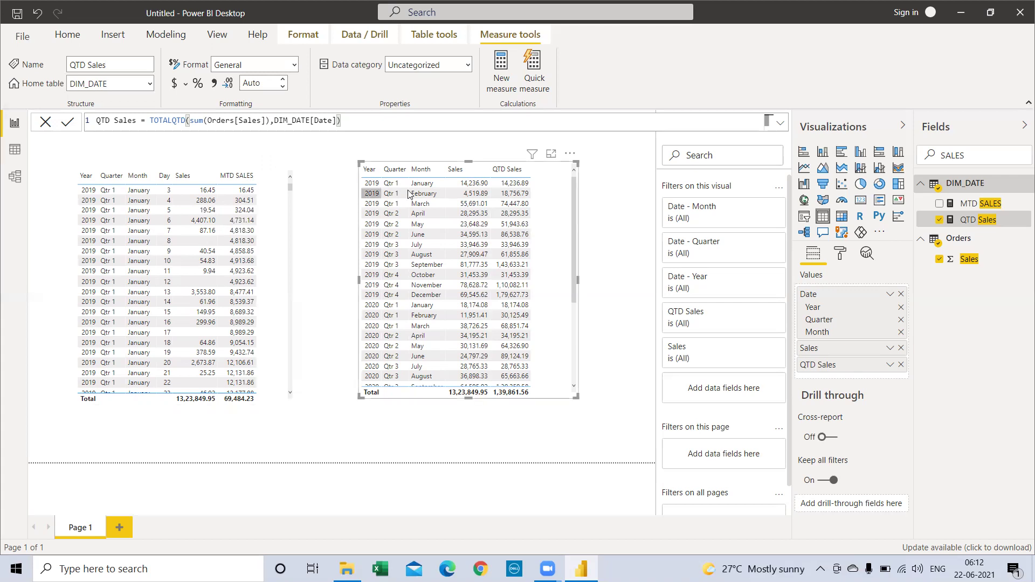
drag(434, 165, 376, 170)
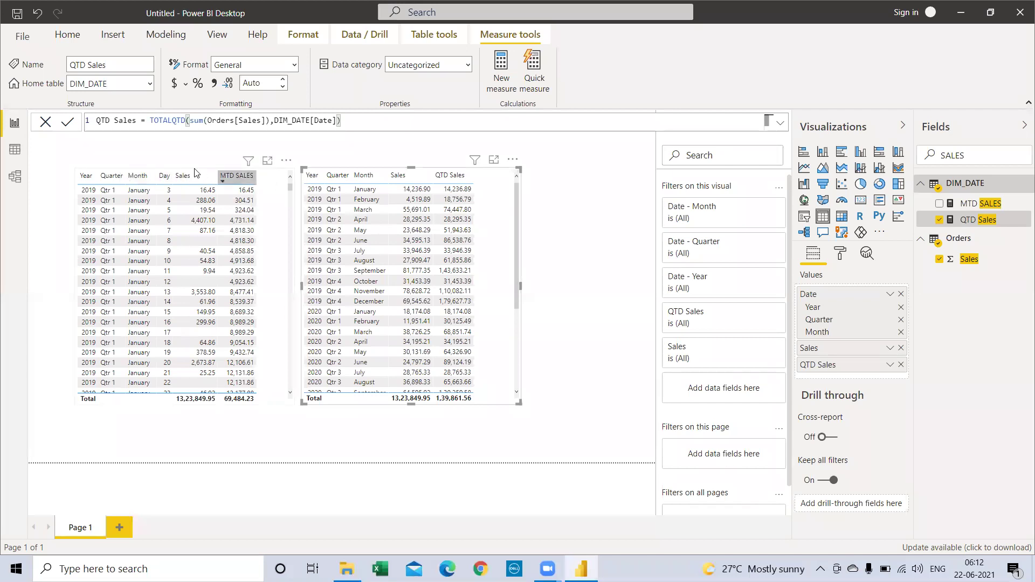
click(105, 175)
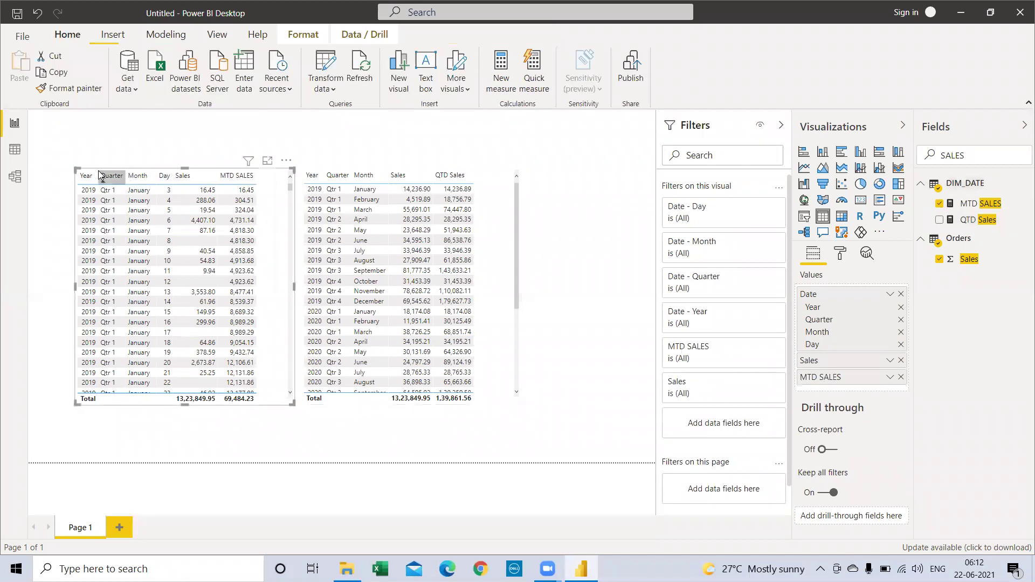
scroll(461, 322, down, 4)
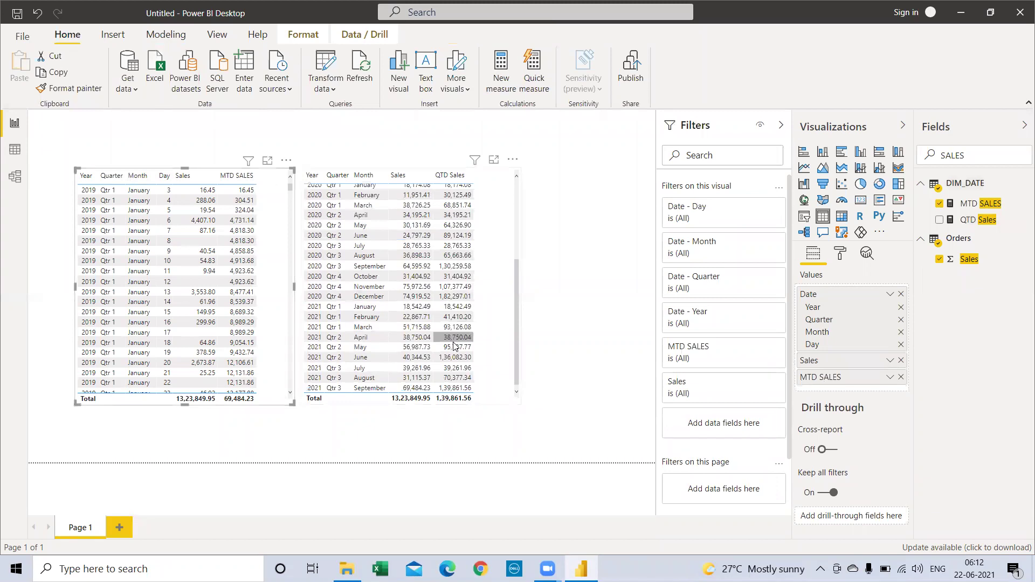
Add a second report page with an enlarged table visual showing the DIM_DATE Date hierarchy.
click(118, 527)
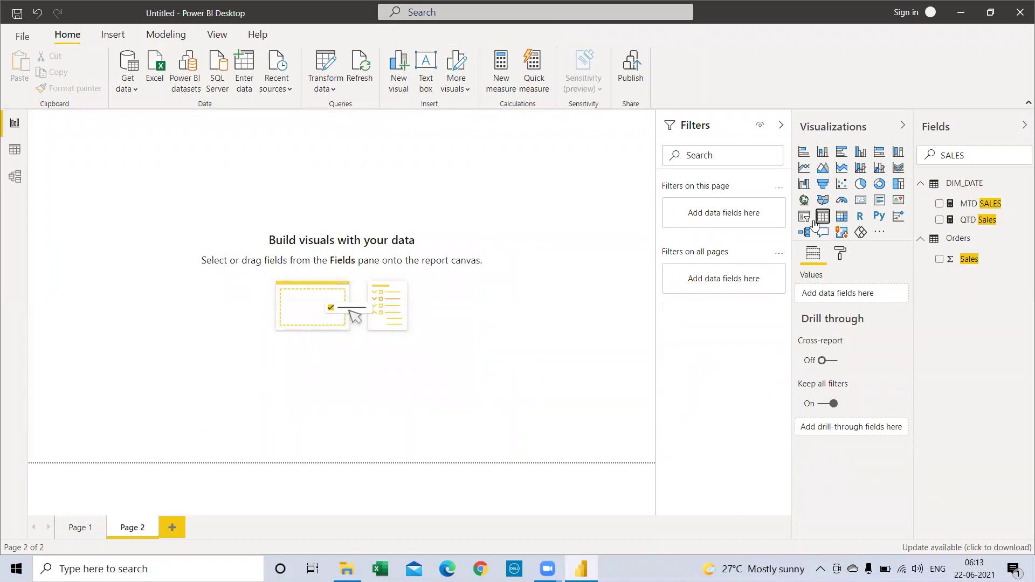
click(817, 225)
click(965, 155)
key(ctrl+a)
key(BackSpace)
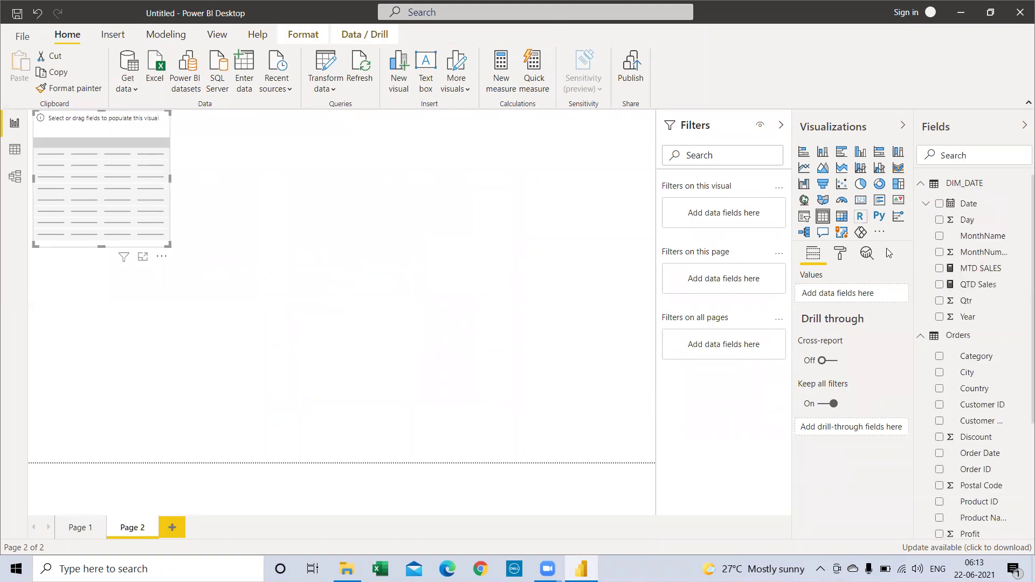
drag(944, 208, 133, 173)
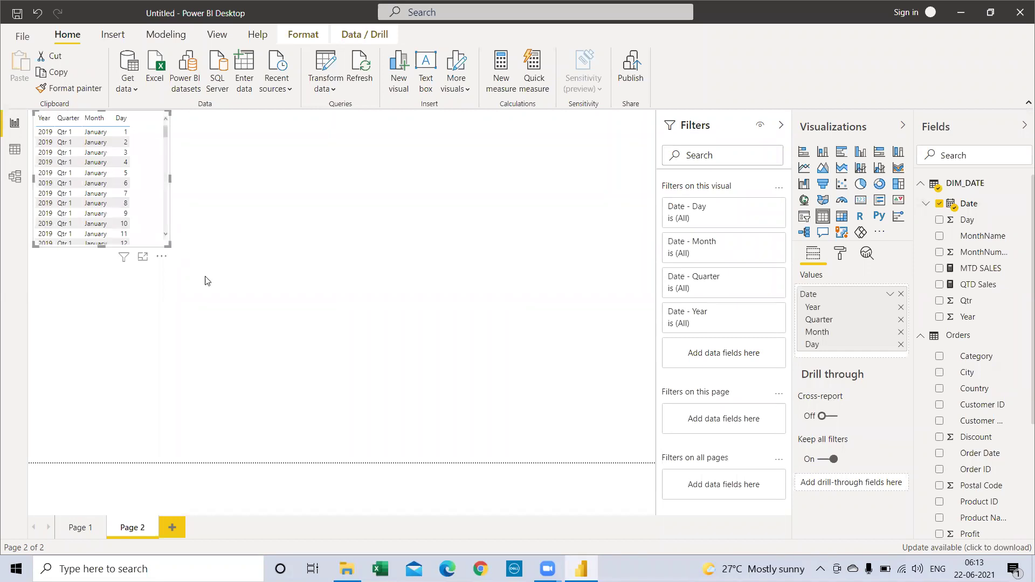
drag(168, 244, 340, 345)
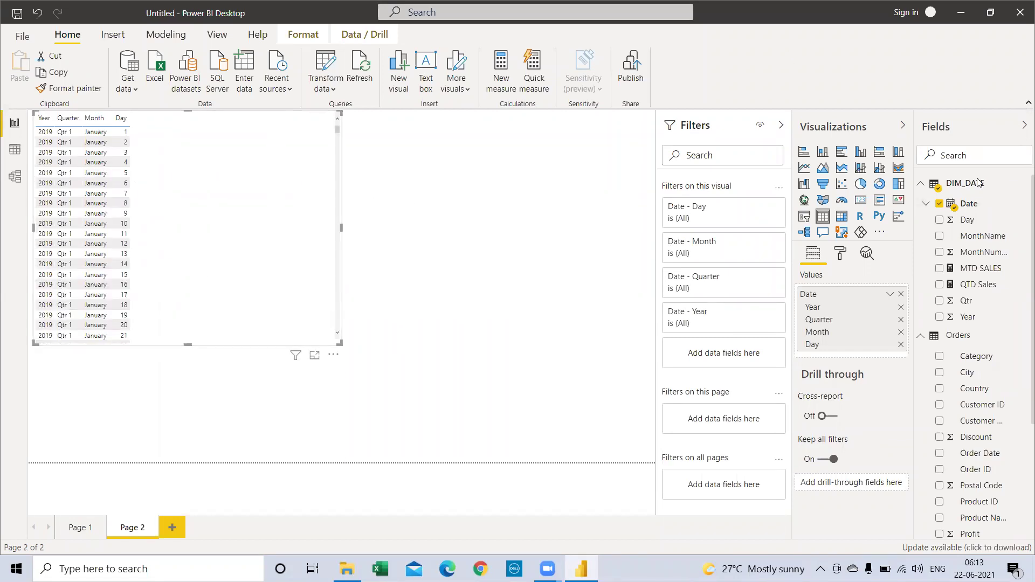
Add Sales from Orders to the Page 2 table and remove the Day and Month levels from its Date hierarchy.
text(sales)
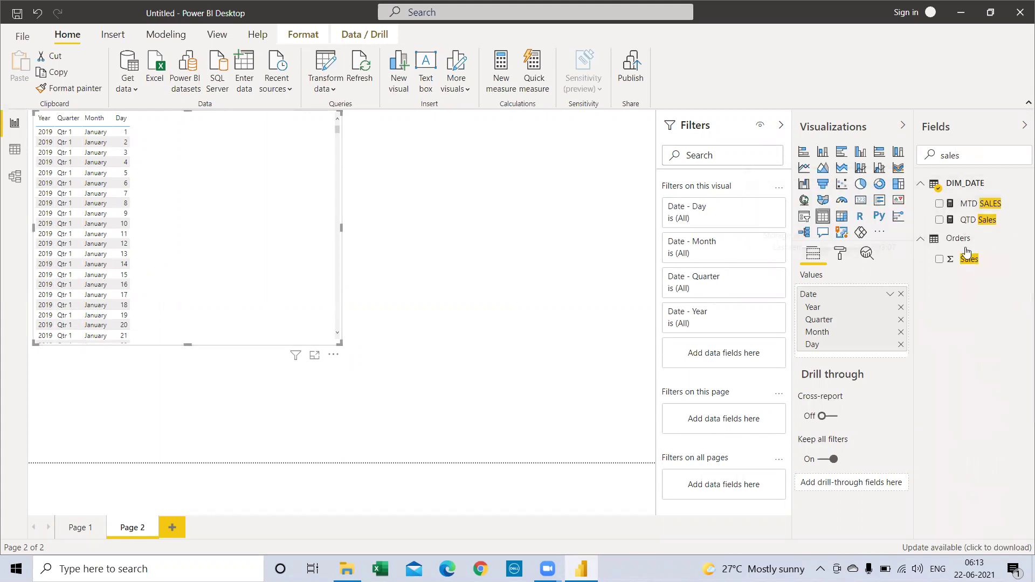
drag(965, 267, 199, 204)
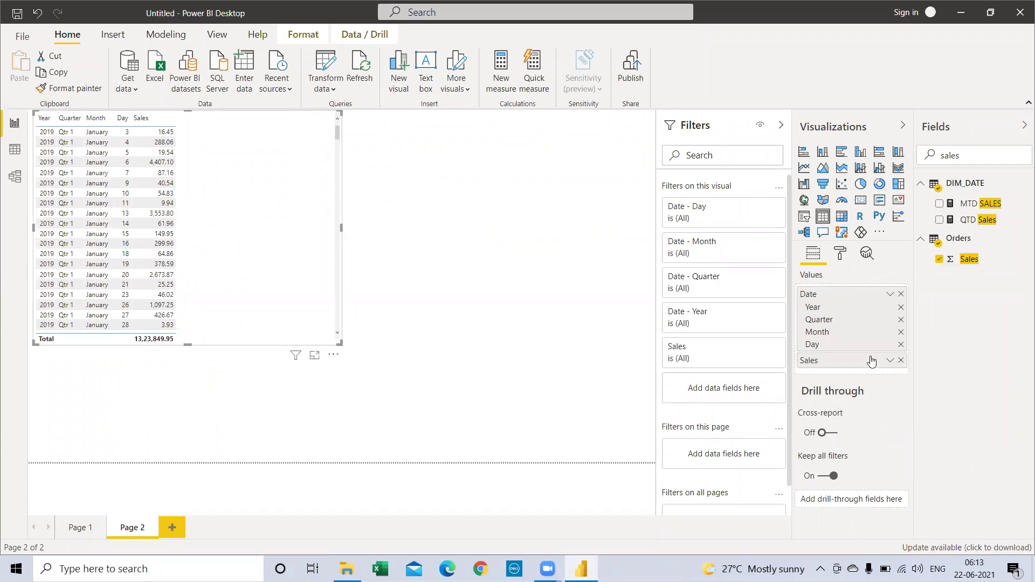
click(901, 346)
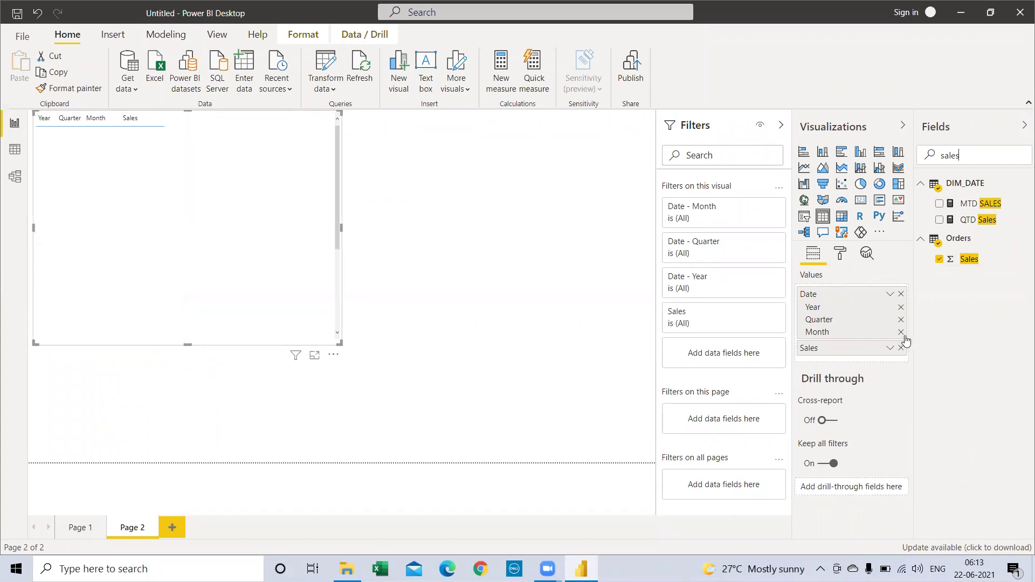
click(901, 332)
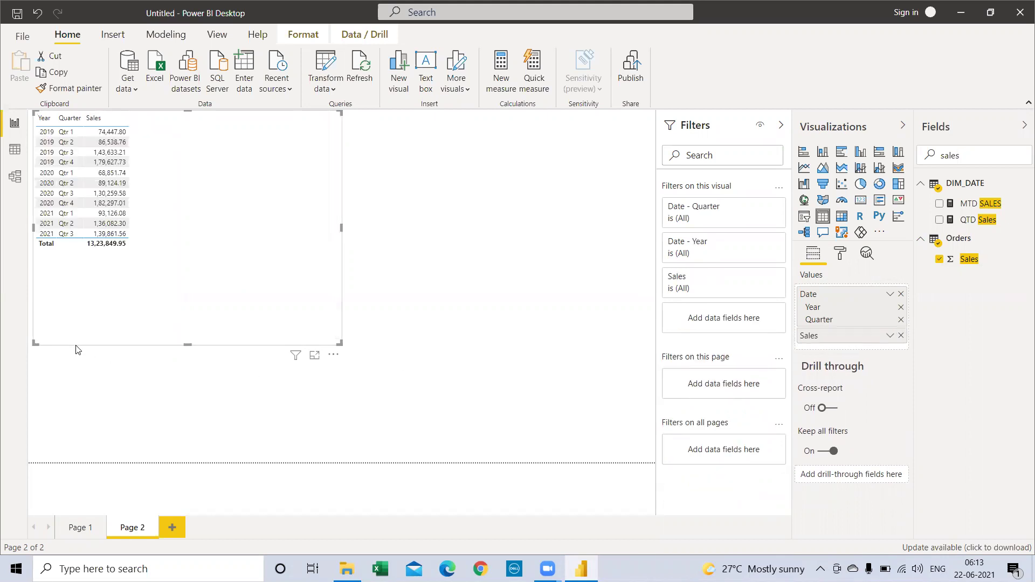
key(BackSpace)
key(BackSpace)
key(BackSpace)
key(BackSpace)
key(BackSpace)
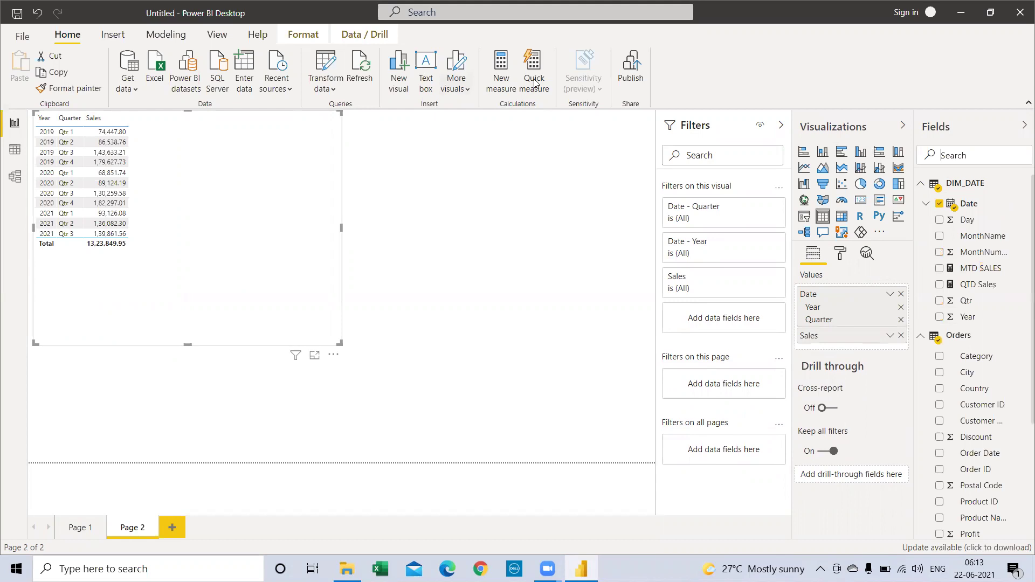
Create the measure YTD SALES = TOTALYTD(SUM(Orders[Sales]), DIM_DATE[Date]) in DIM_DATE.
click(502, 73)
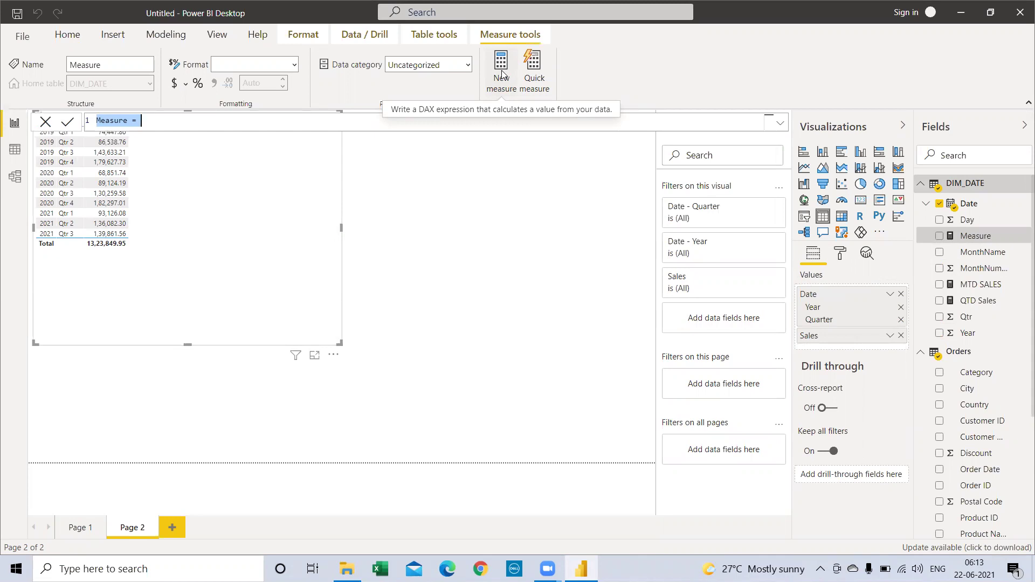
text(Y)
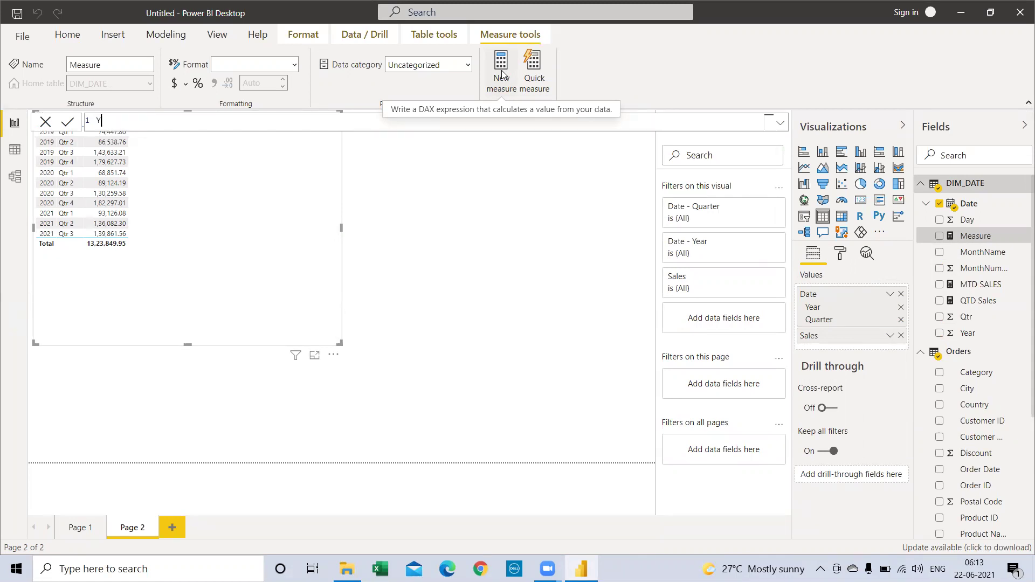
text(TD SALES = TP)
key(BackSpace)
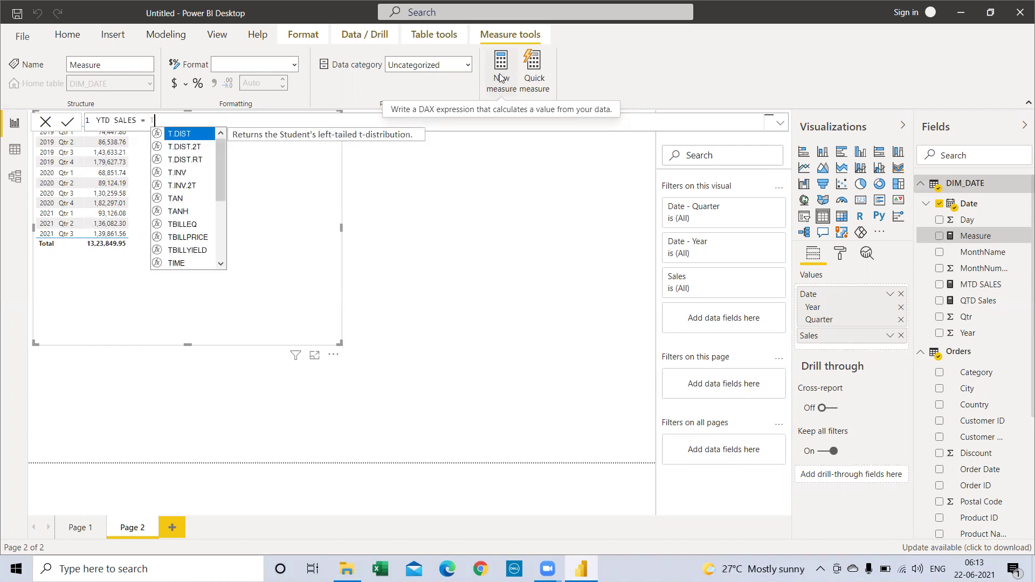
text(OTAL)
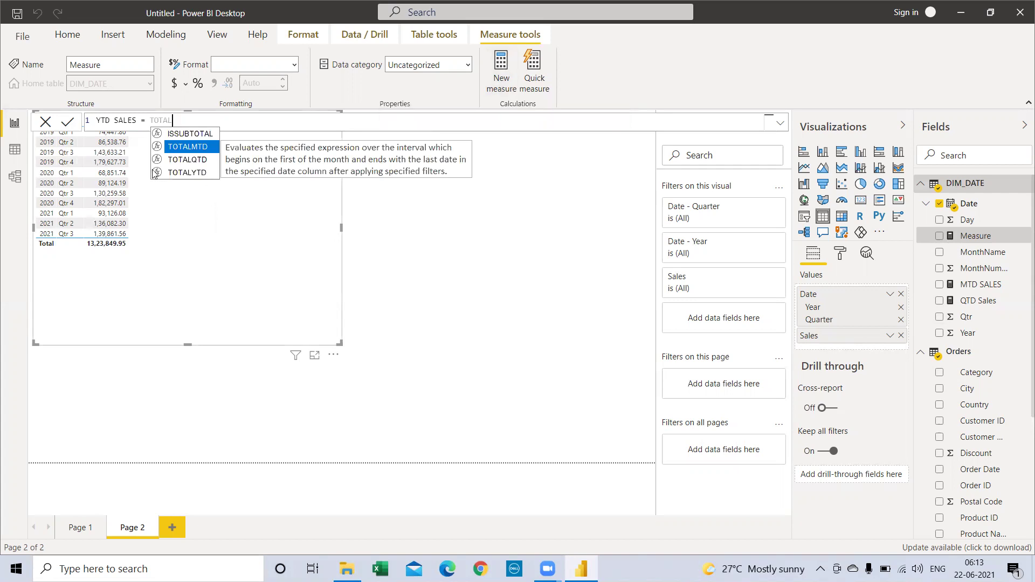
key(Down)
key(Down)
key(Tab)
text(SUM)
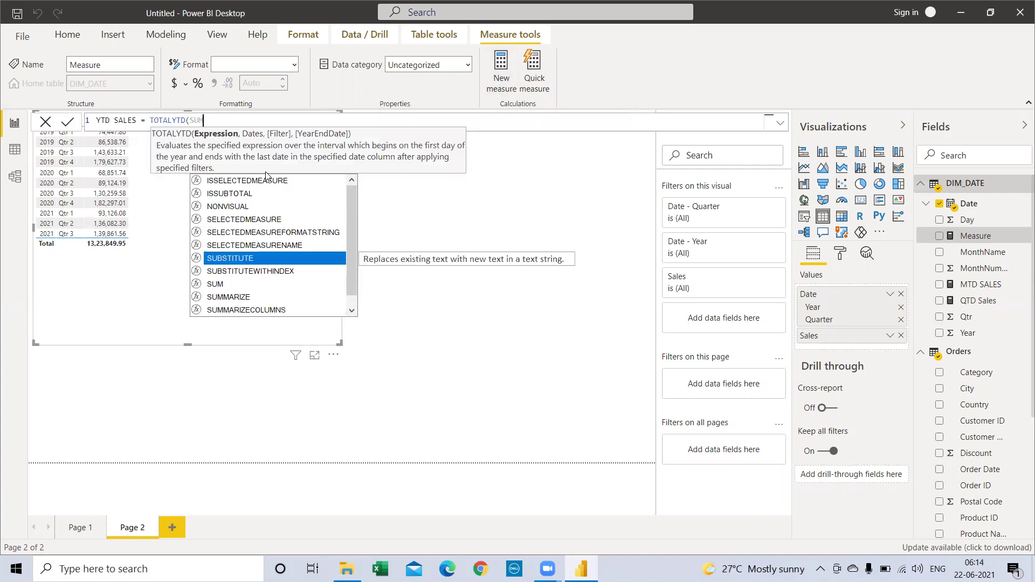
key(Tab)
text(SALES)
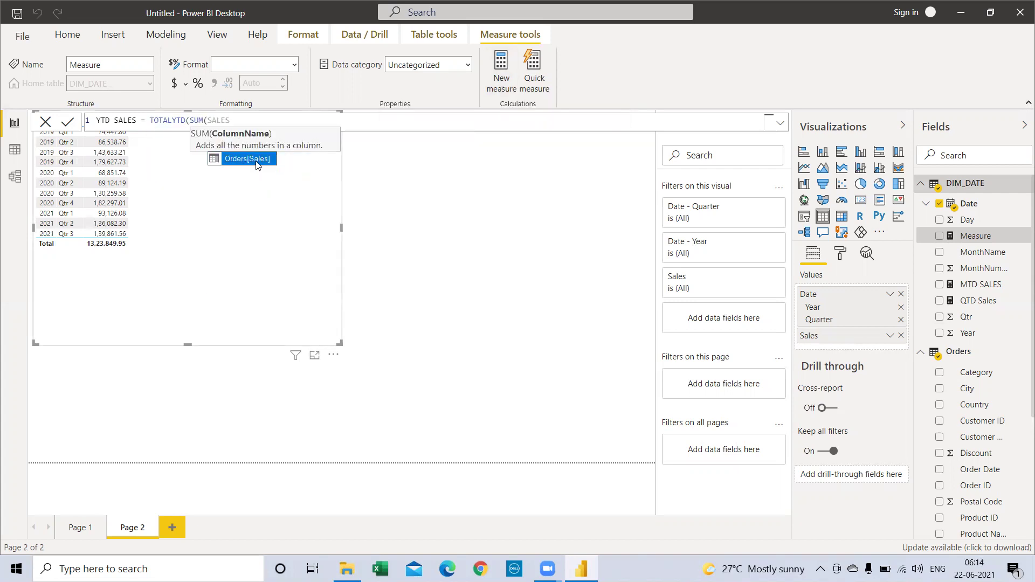
key(Tab)
text(), DIM)
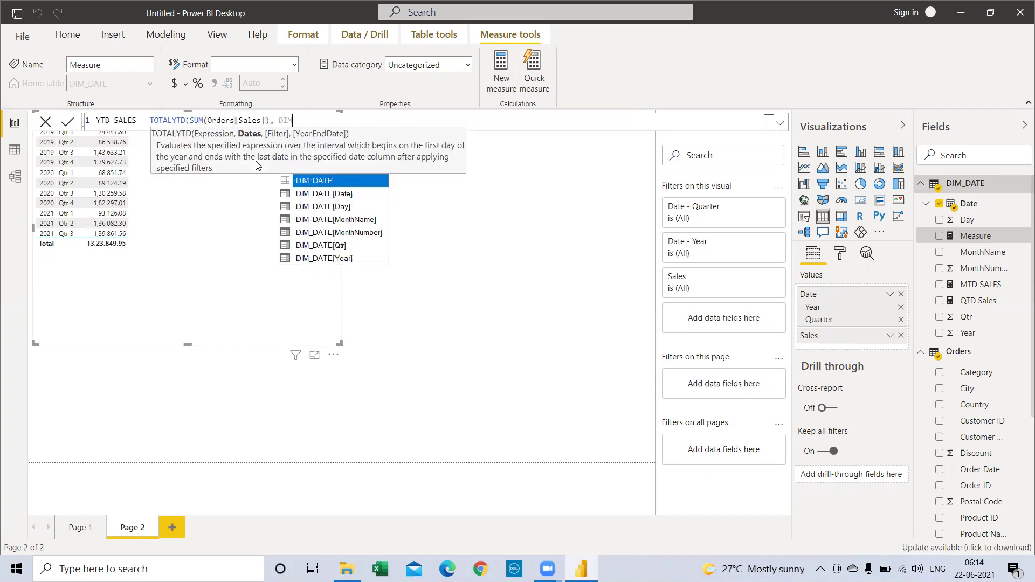
click(328, 192)
text())
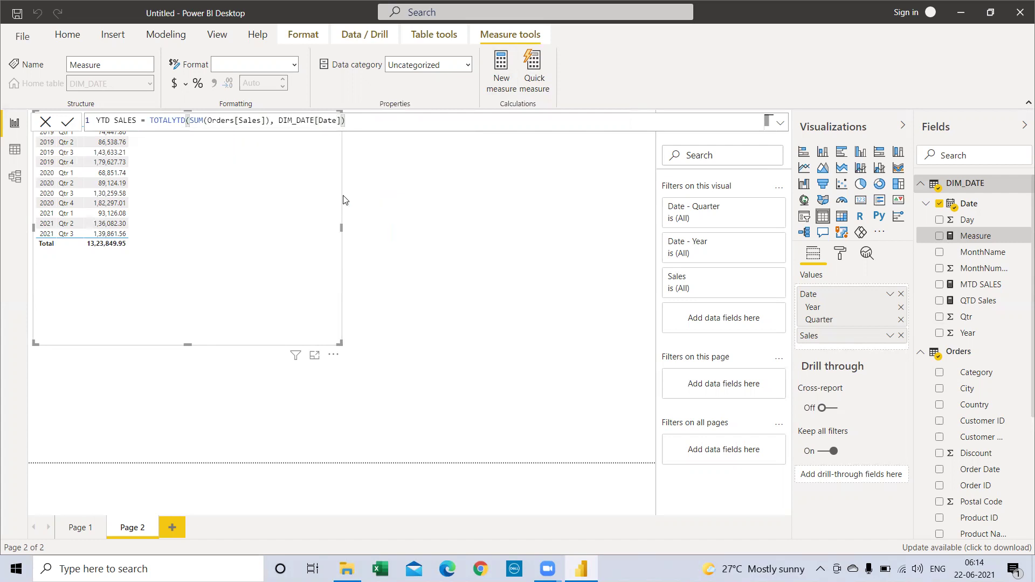
key(Return)
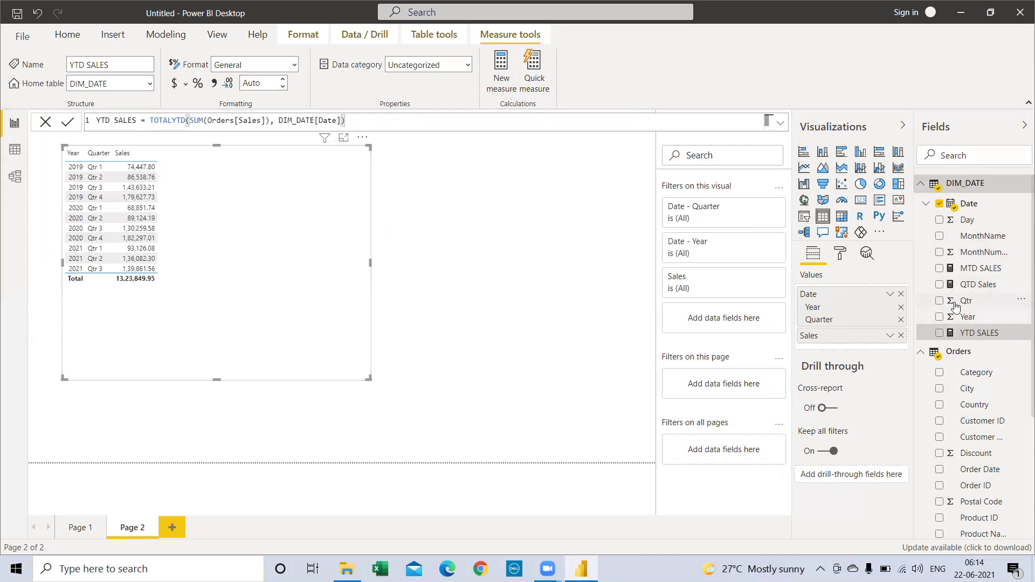
Add the YTD SALES measure after Sales in the quarterly table, without keeping a duplicate Sales column.
click(969, 157)
text(SALES)
drag(969, 276, 238, 181)
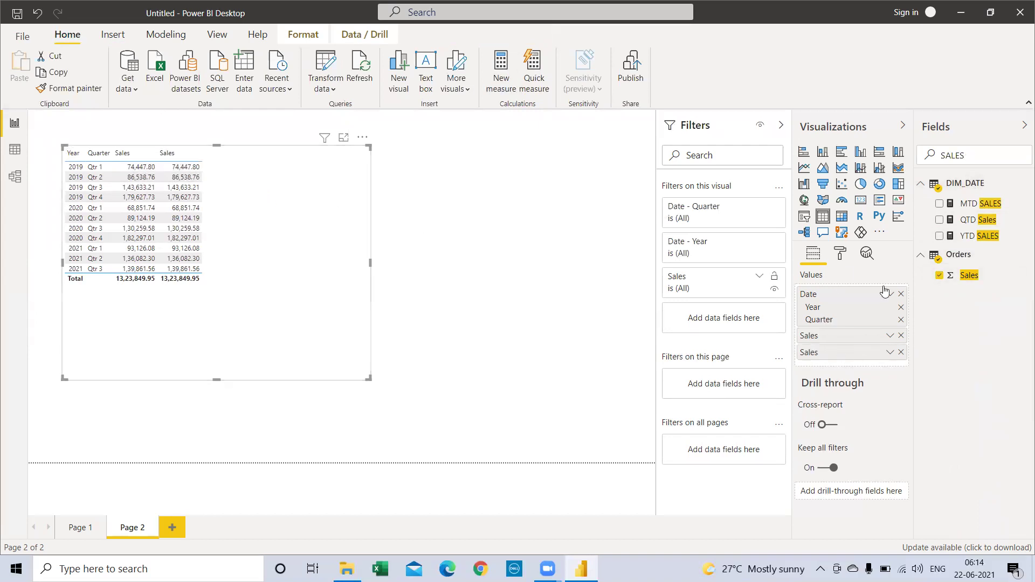
click(901, 353)
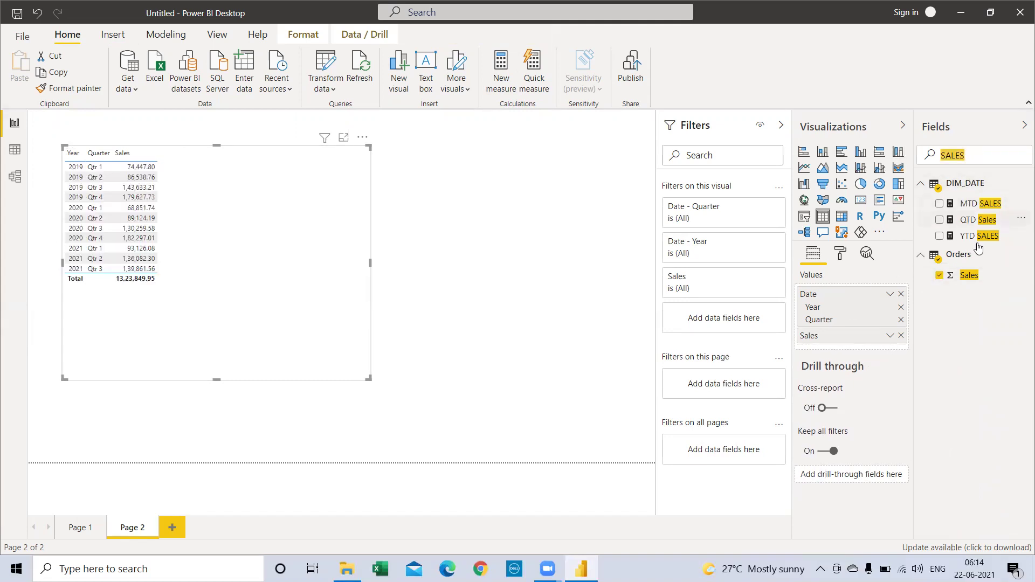
drag(977, 237, 851, 350)
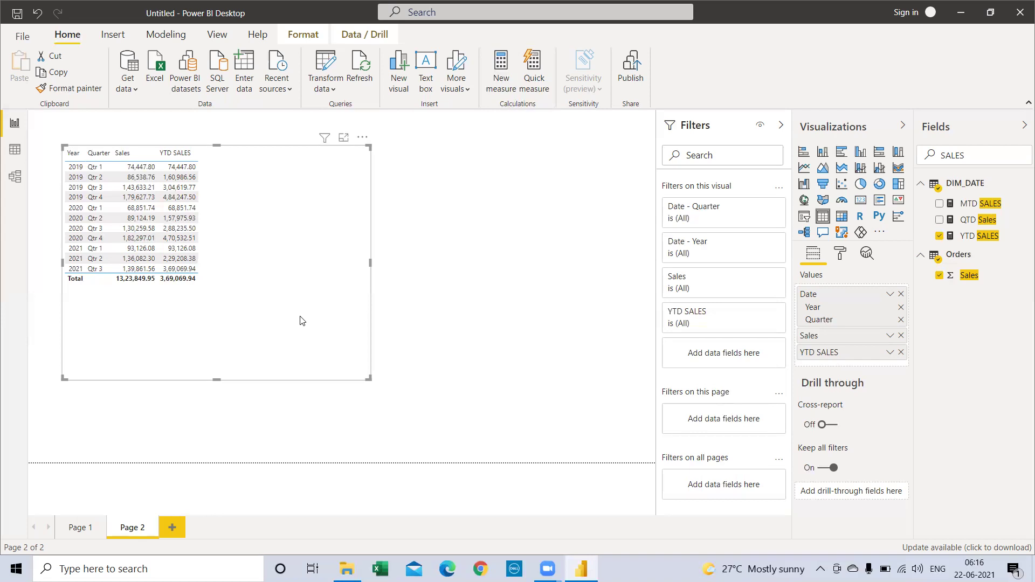
Add a third report page, clear the field search and insert an enlarged stacked column chart.
click(174, 528)
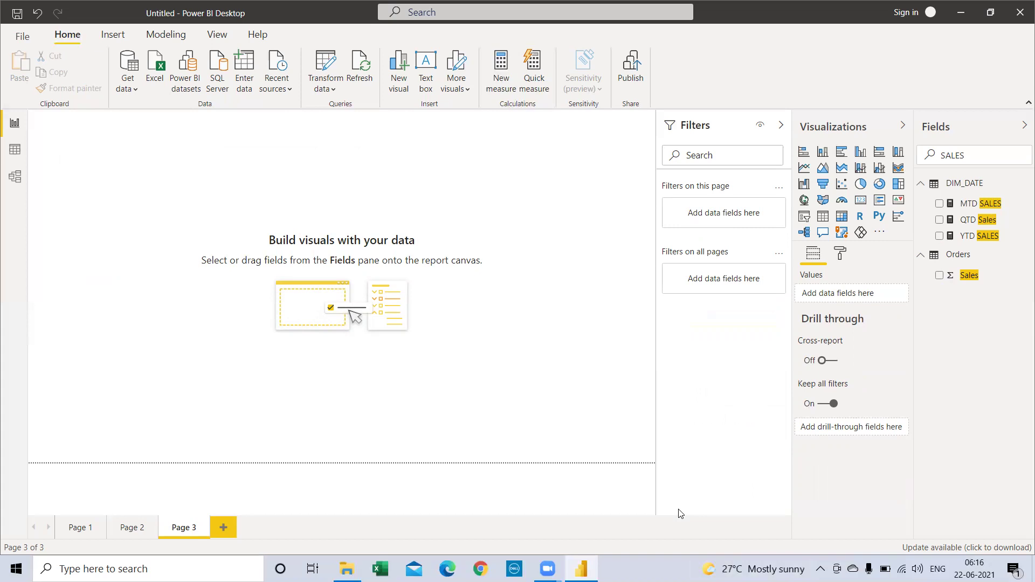
double_click(982, 153)
drag(955, 155, 914, 145)
key(BackSpace)
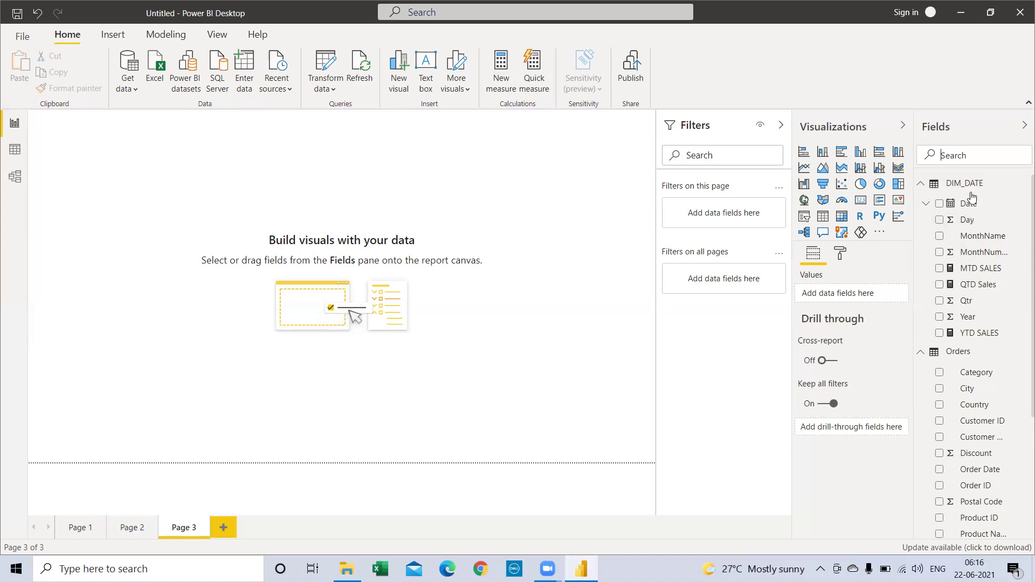
click(821, 155)
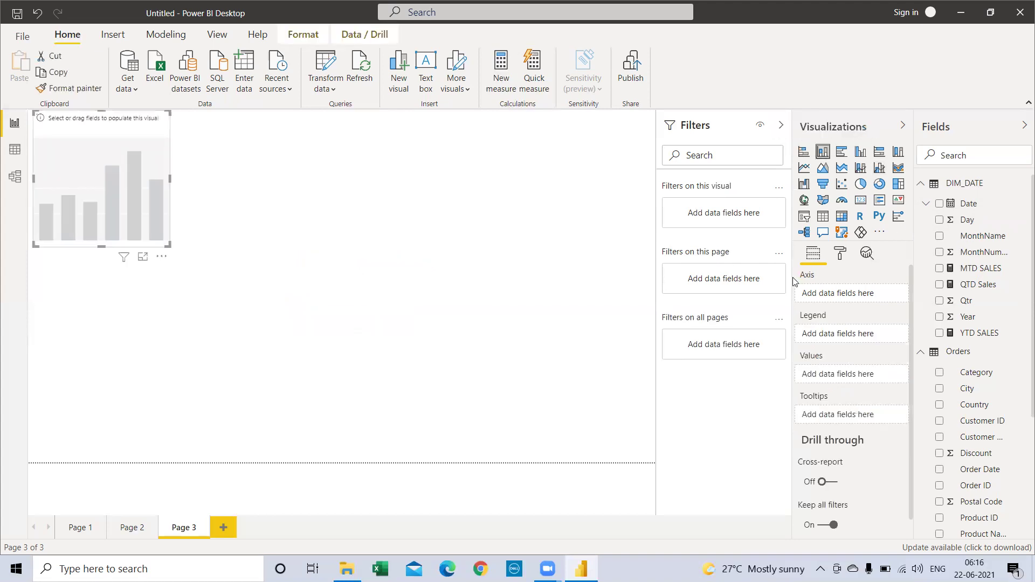
drag(169, 245, 350, 345)
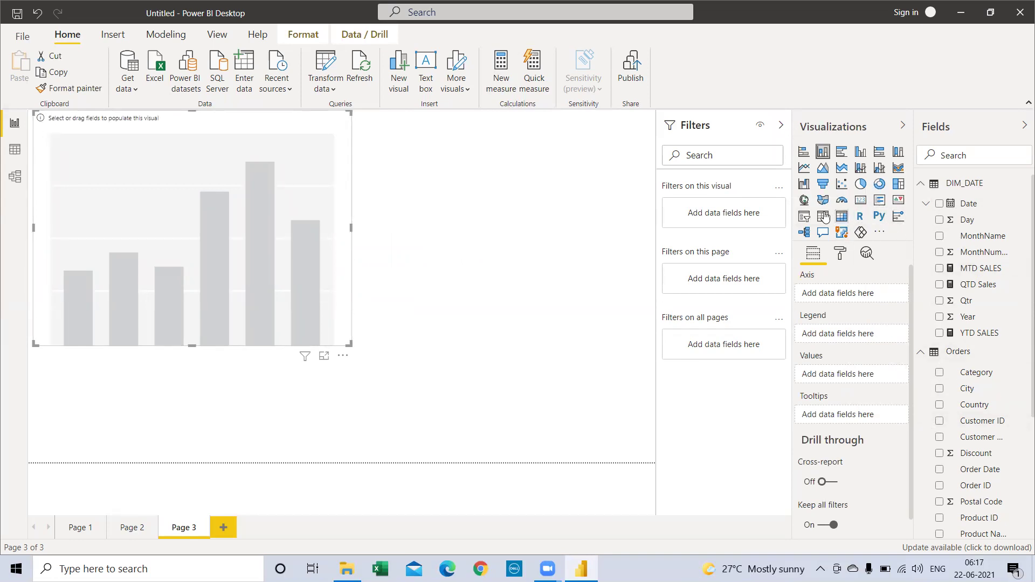
Put the DIM_DATE Date hierarchy on the chart's axis and Sales from Orders in its values, enlarging the chart further.
click(940, 204)
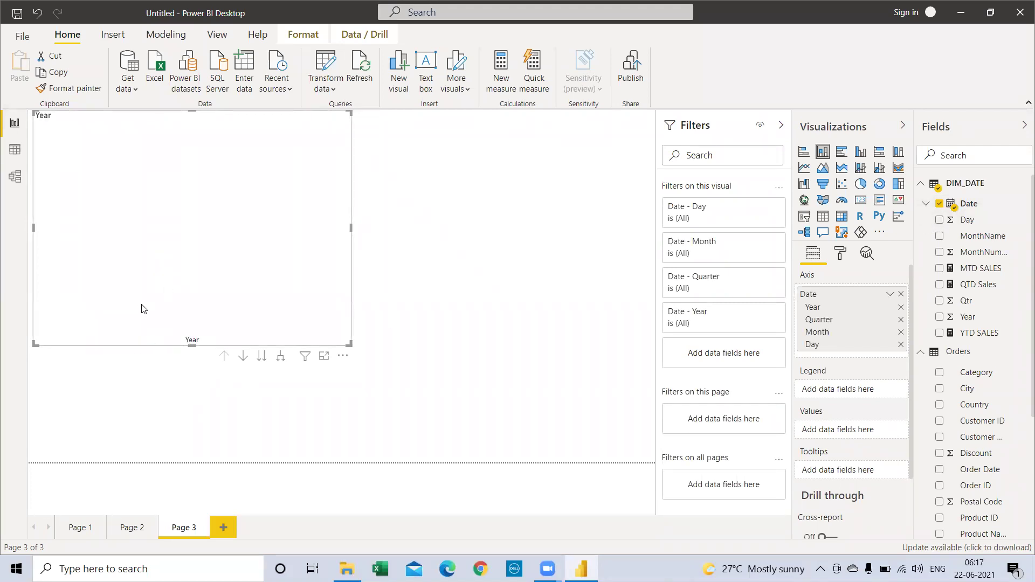
click(968, 149)
text(sALES)
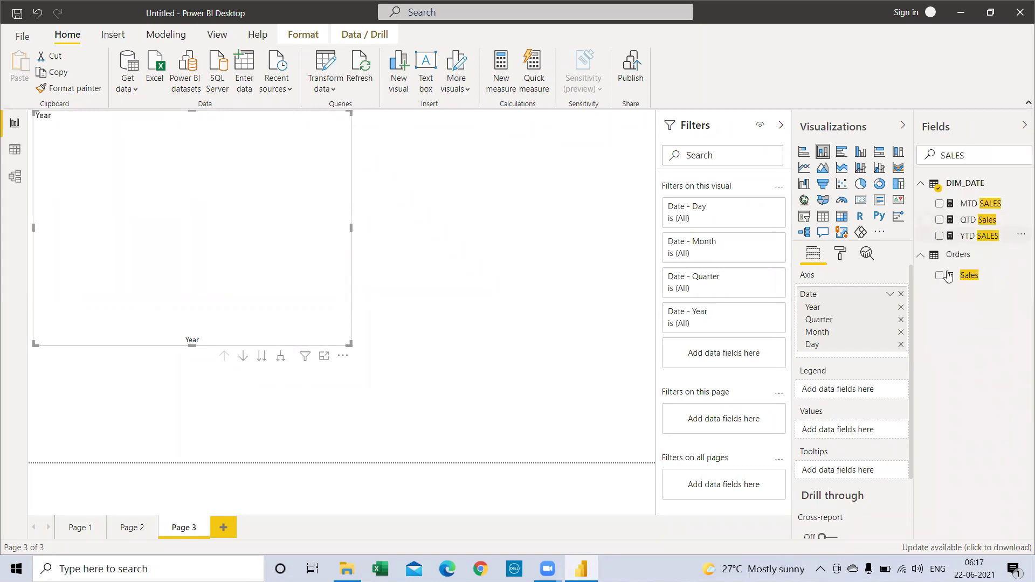
click(939, 275)
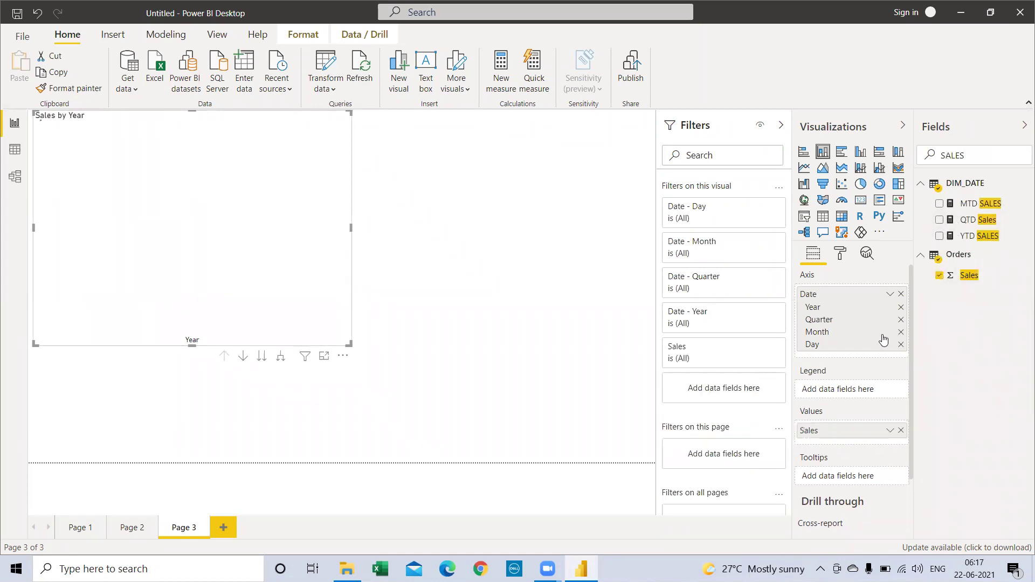
drag(350, 343, 447, 386)
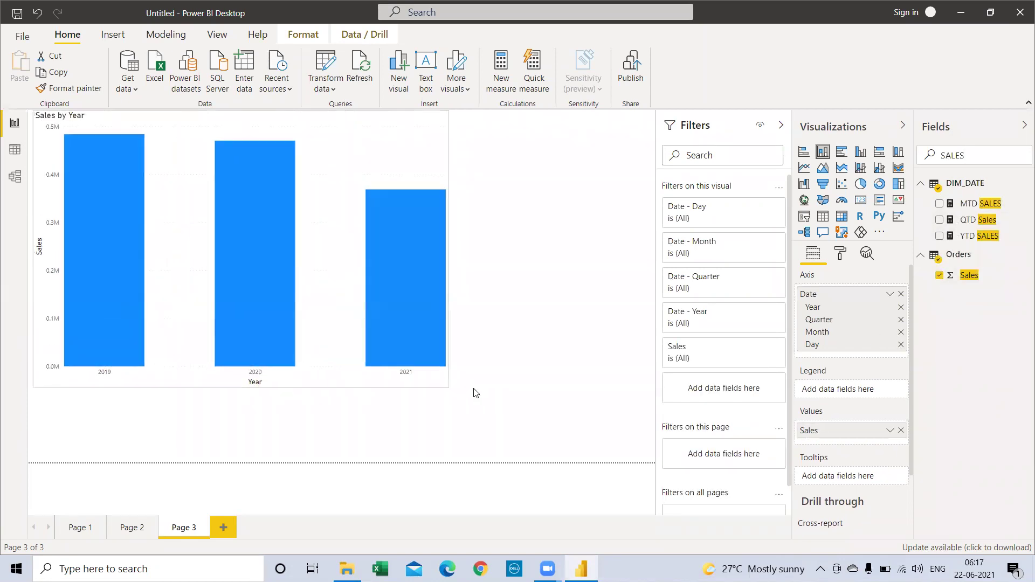
Turn on data labels for the Sales by Year chart and start a new measure.
click(840, 255)
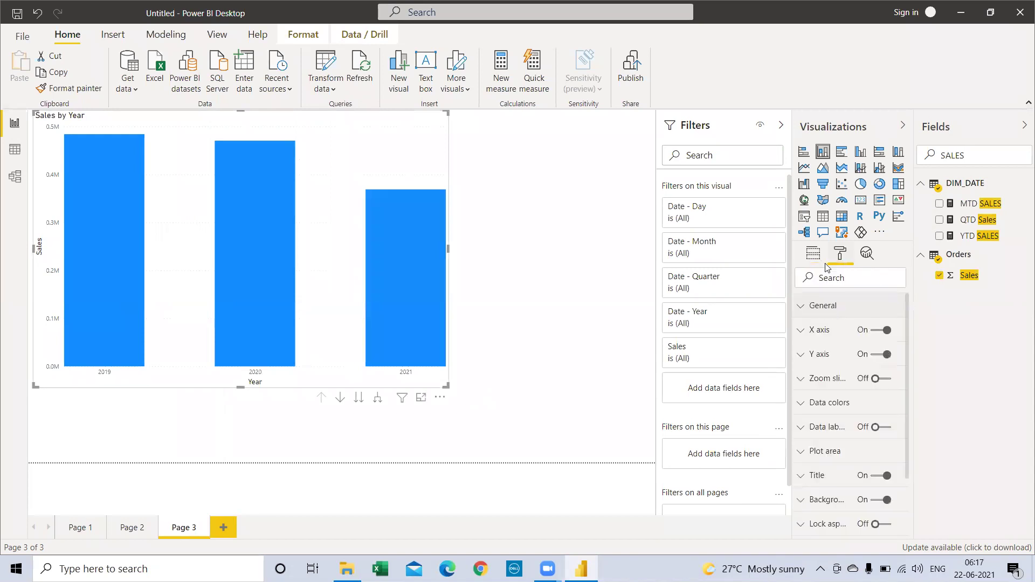
click(882, 427)
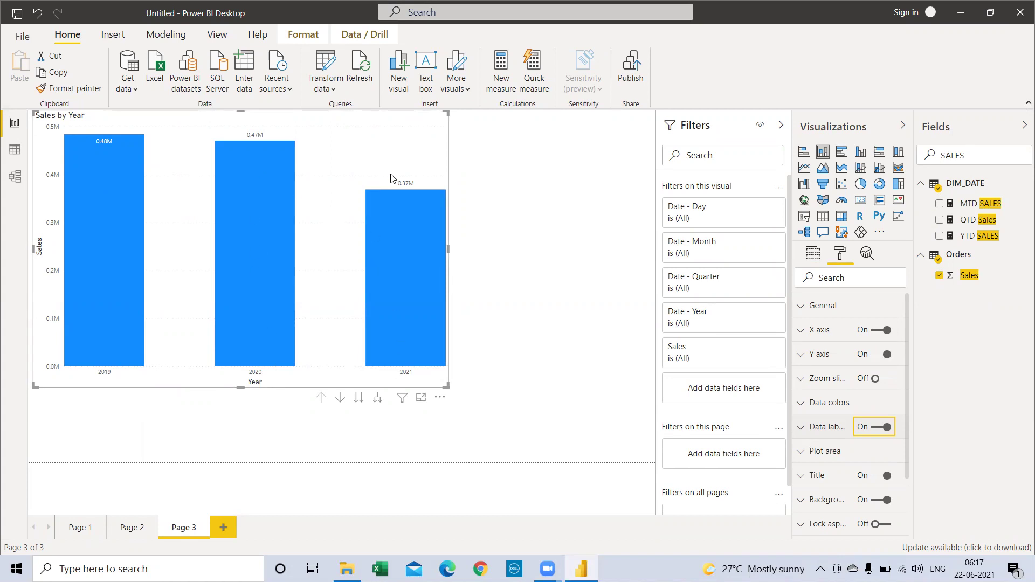
mouse_move(442, 341)
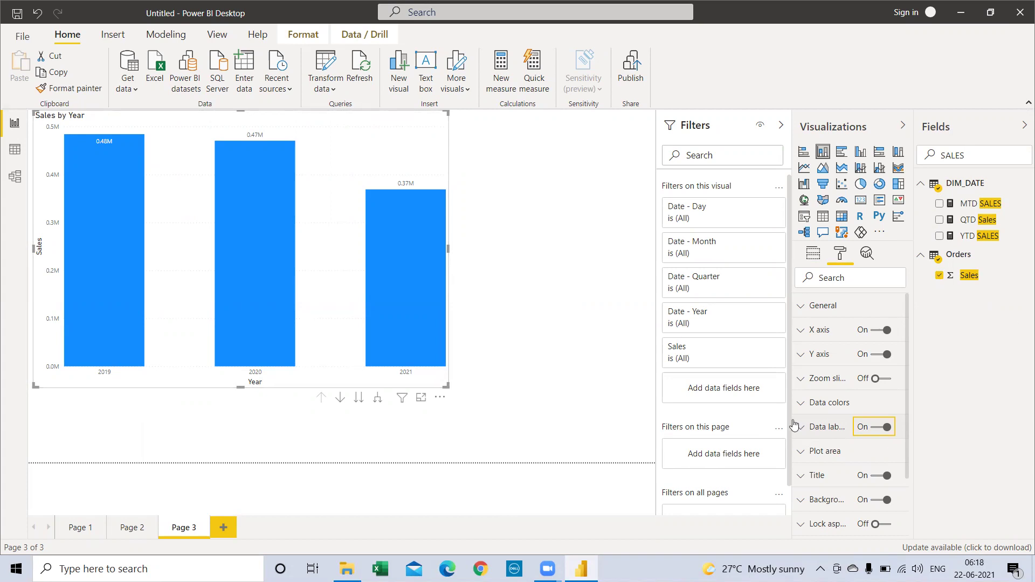
click(508, 79)
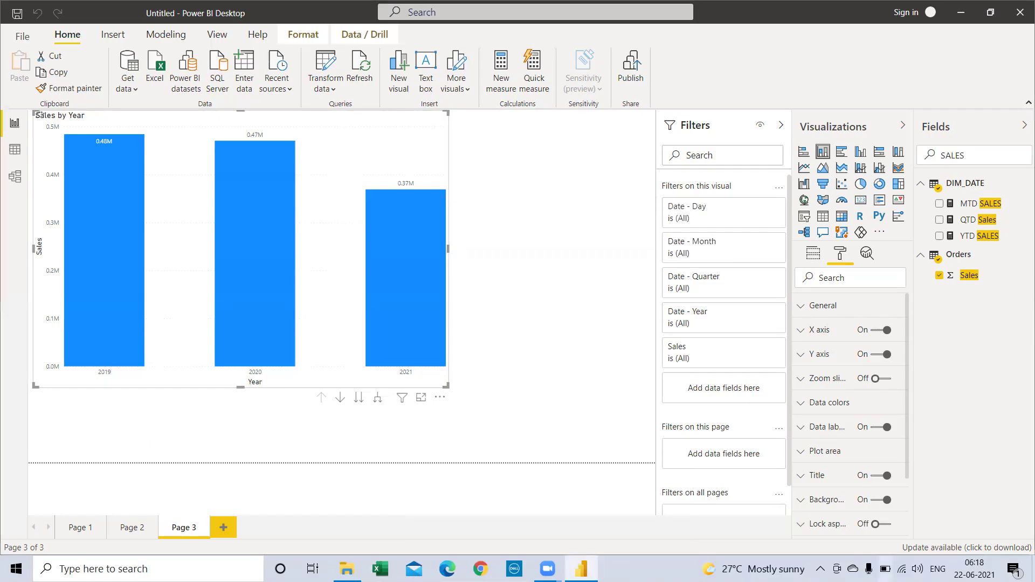
Open the workbook Sample - Superstore (3) in Excel from the desktop folder Power BI Batch 2.
key(super+d)
double_click(642, 164)
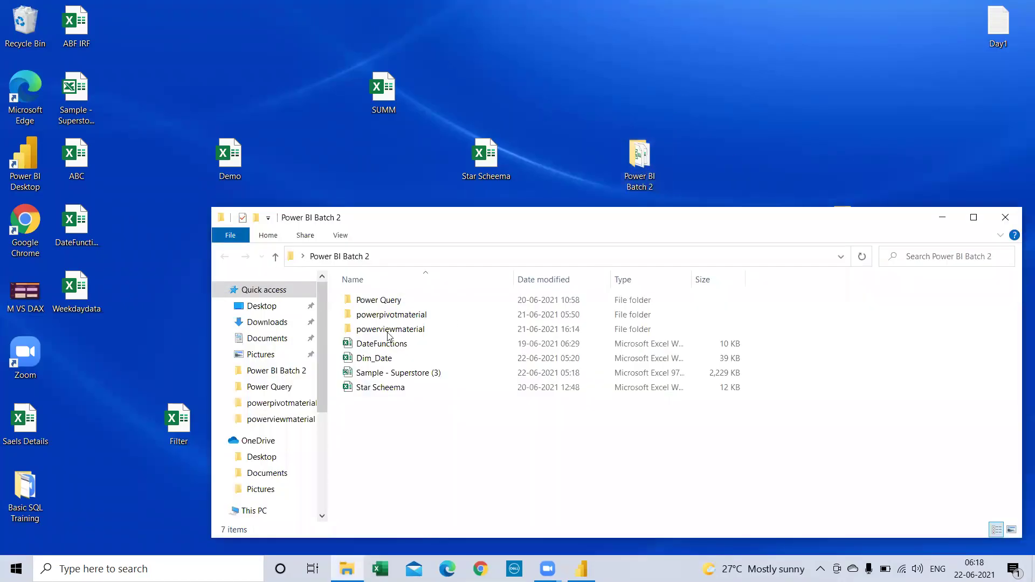
double_click(392, 371)
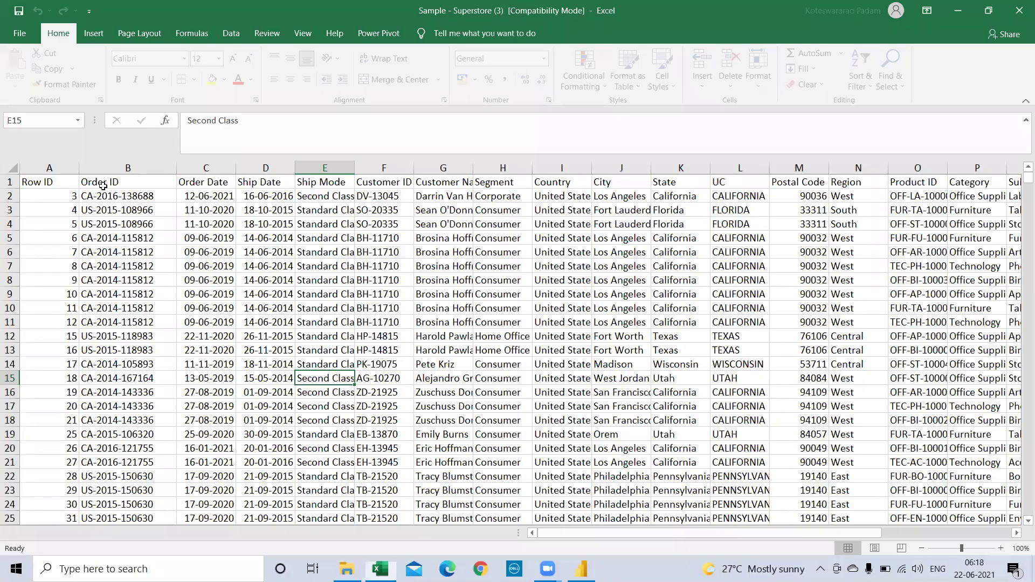
Create a PivotTable from the Orders sheet's data on a new worksheet.
click(102, 224)
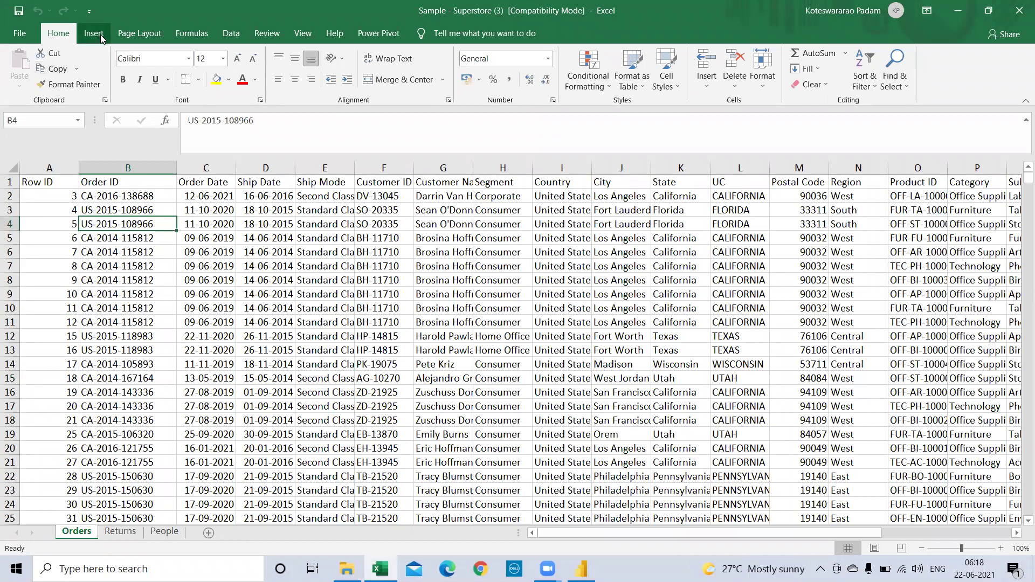
click(93, 33)
click(24, 65)
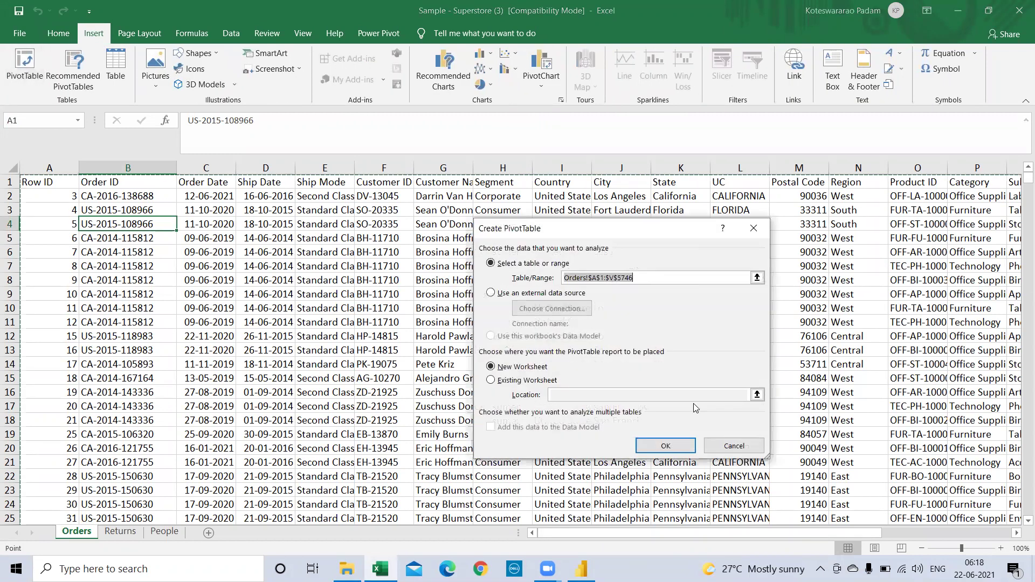
click(677, 444)
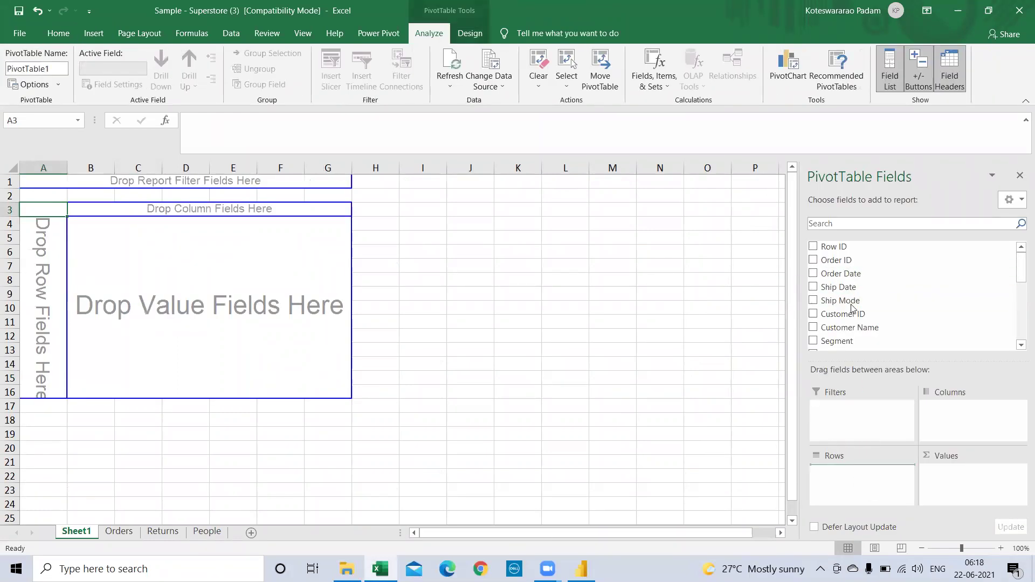
Fill the PivotTable with Order Date as rows and the sum of Sales as values.
click(842, 274)
text(SALES)
drag(837, 248, 959, 490)
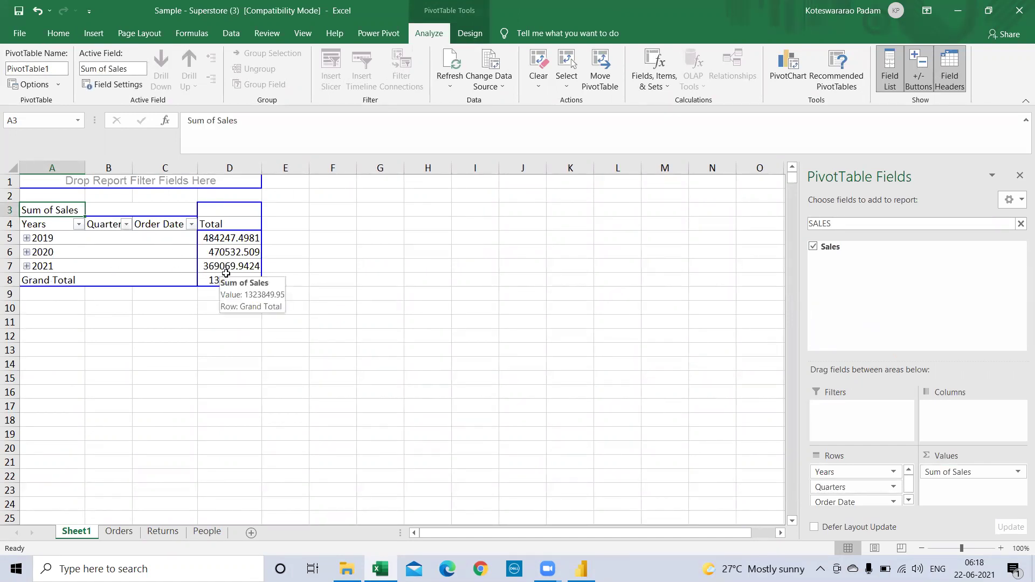
Switch to Power BI Desktop and begin the new measure as SPLY = CALCULATE(SUM(Orders[Sales]).
click(580, 569)
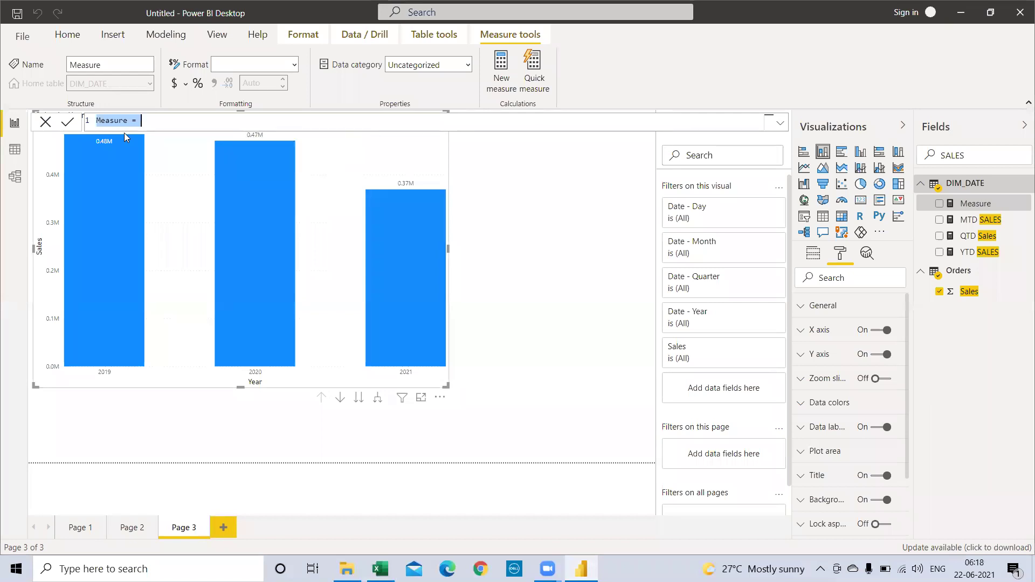
key(alt+Tab)
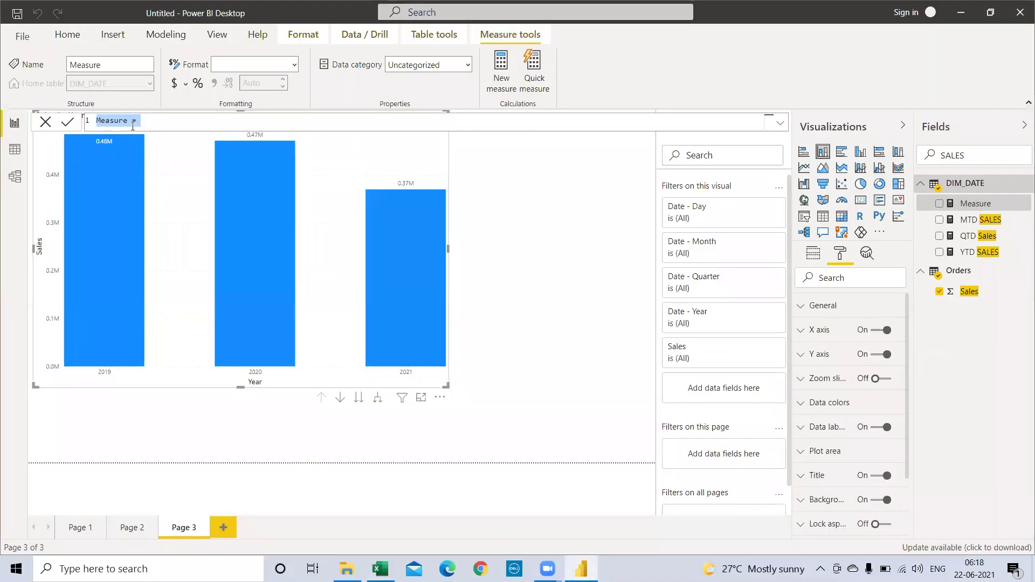
text(SPLY = C)
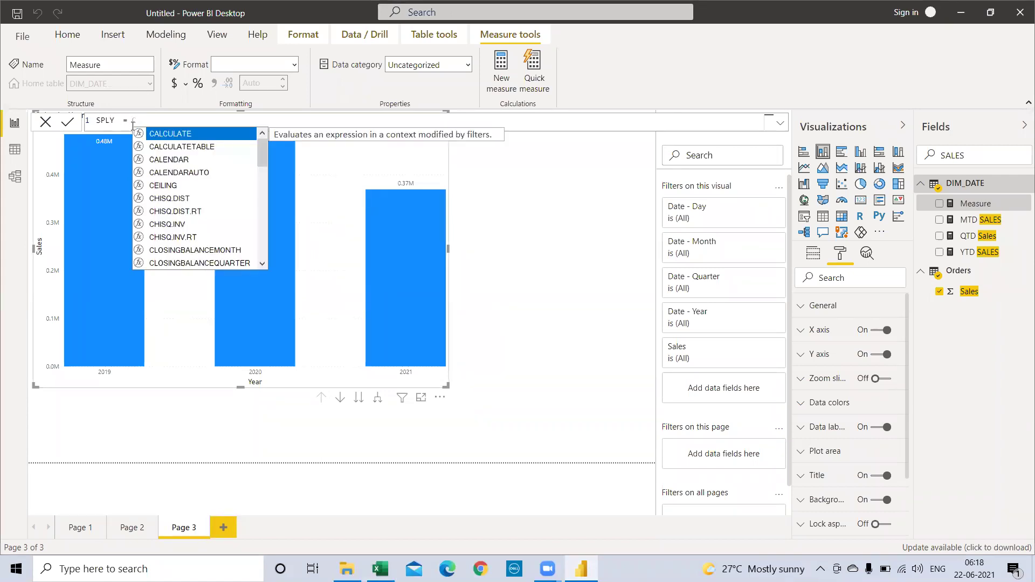
click(172, 135)
text(SUM)
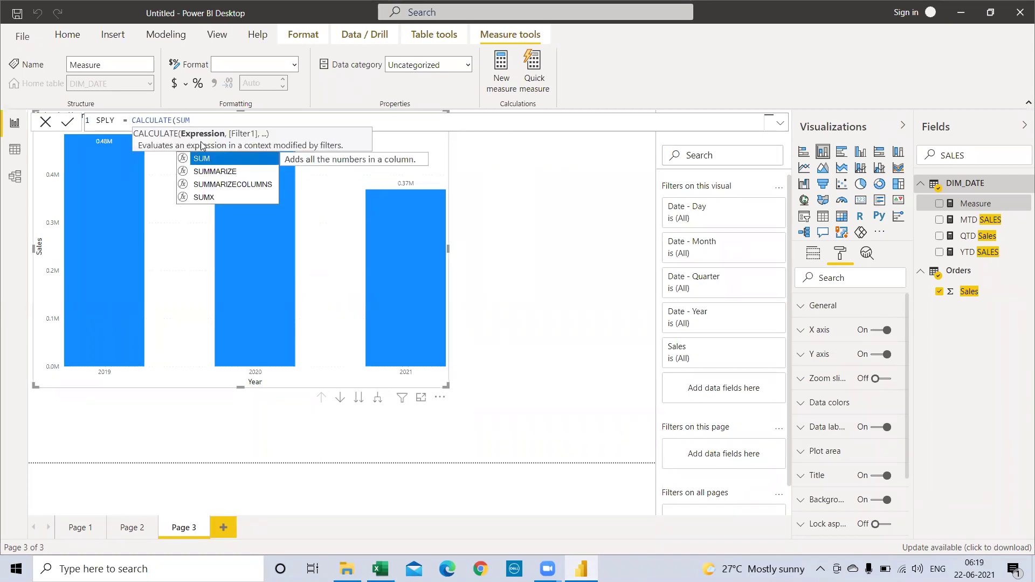
text((SAL)
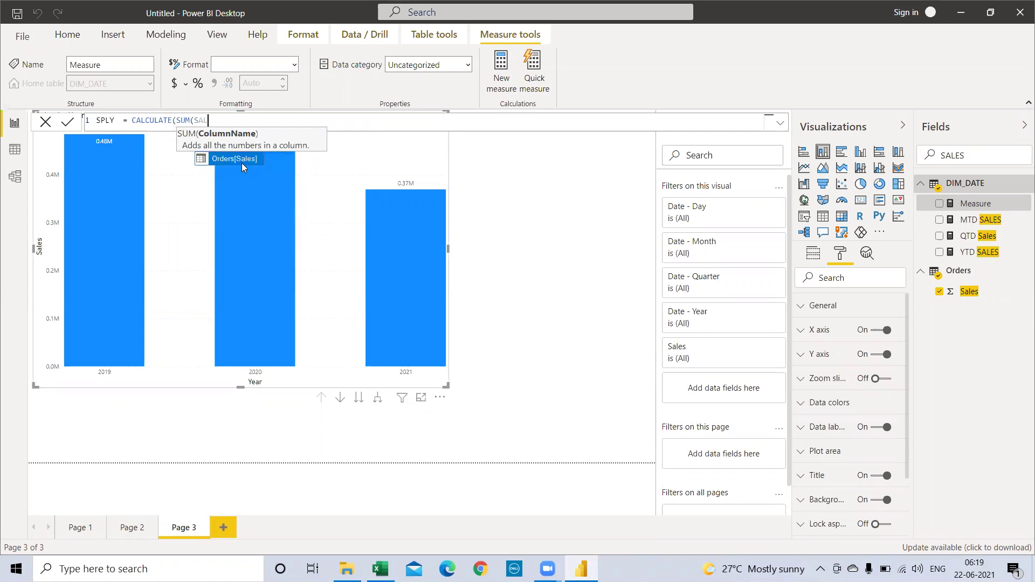
click(241, 163)
text())
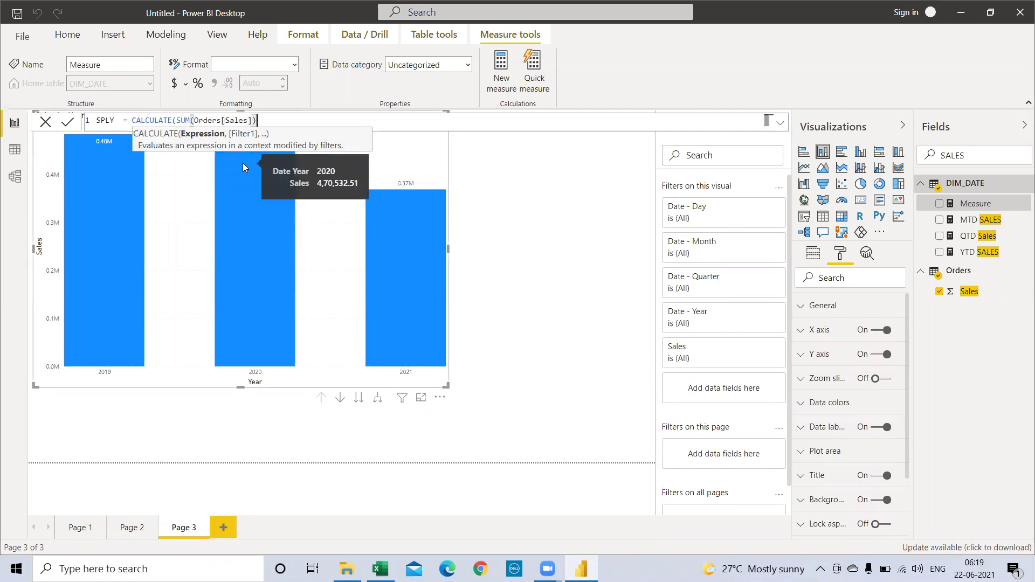
Complete the SPLY measure with SAMEPERIODLASTYEAR(DIM_DATE[Date]) as its filter and commit it.
text(, SA)
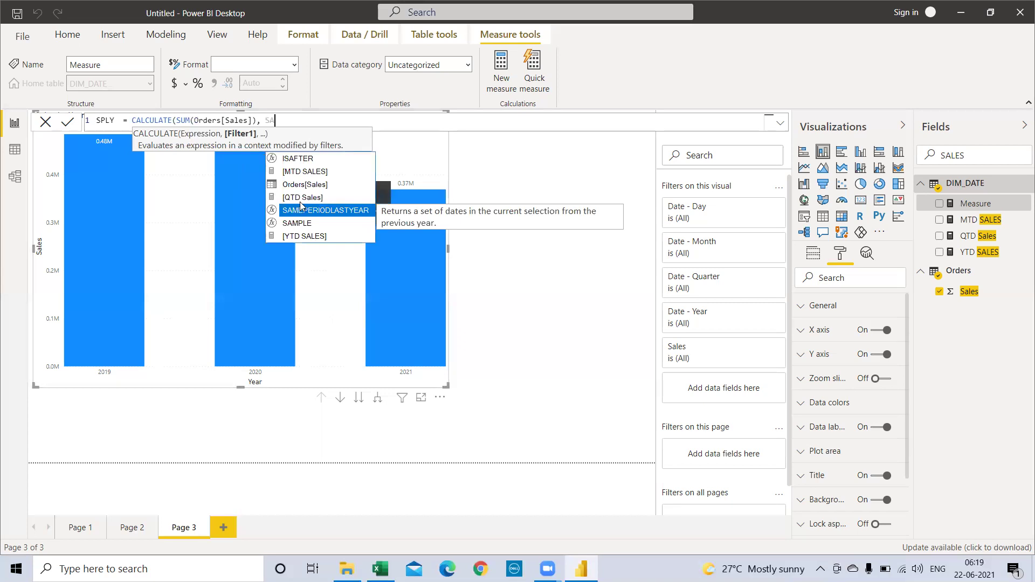
click(308, 213)
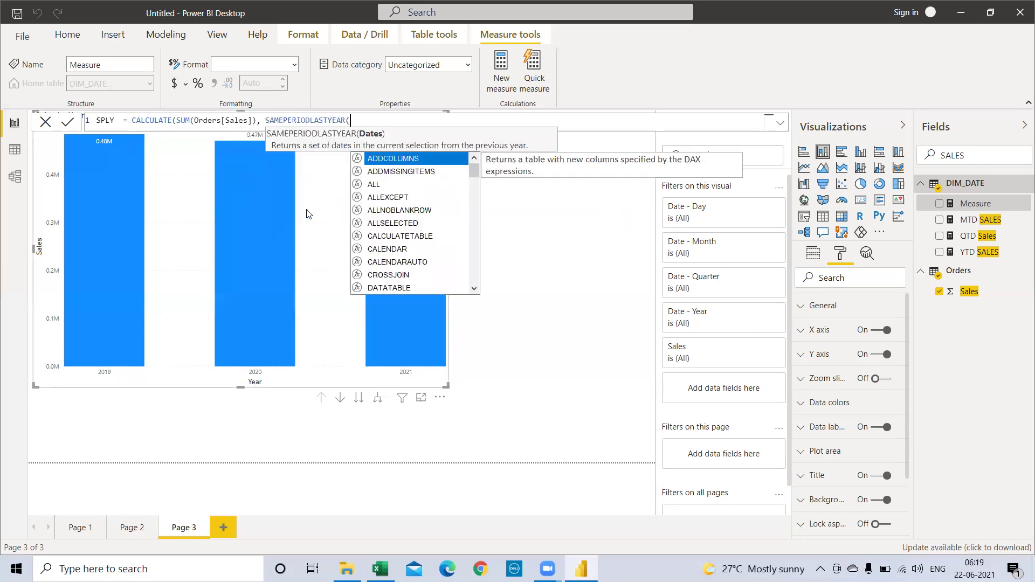
text(DIM)
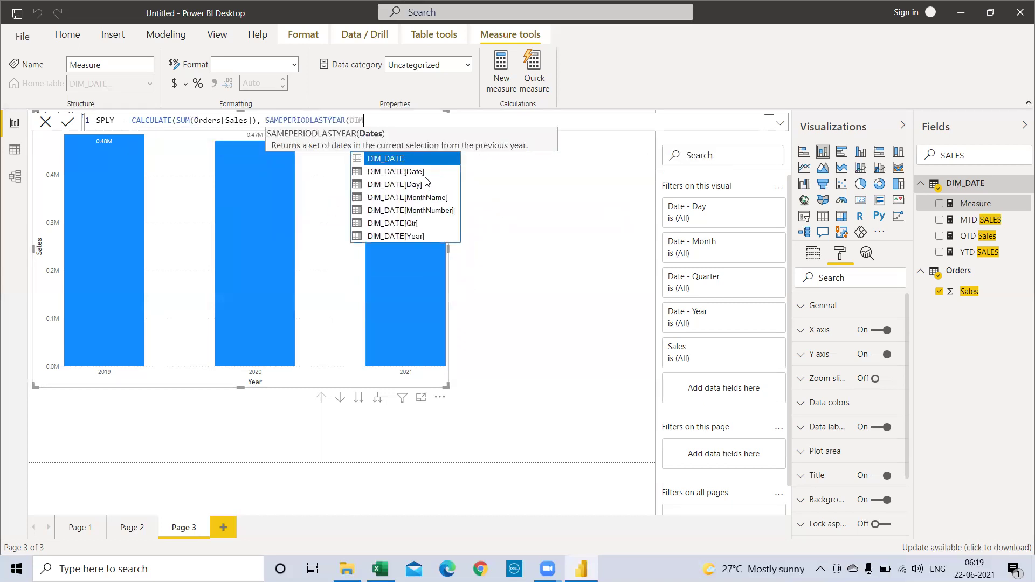
click(418, 172)
text()))
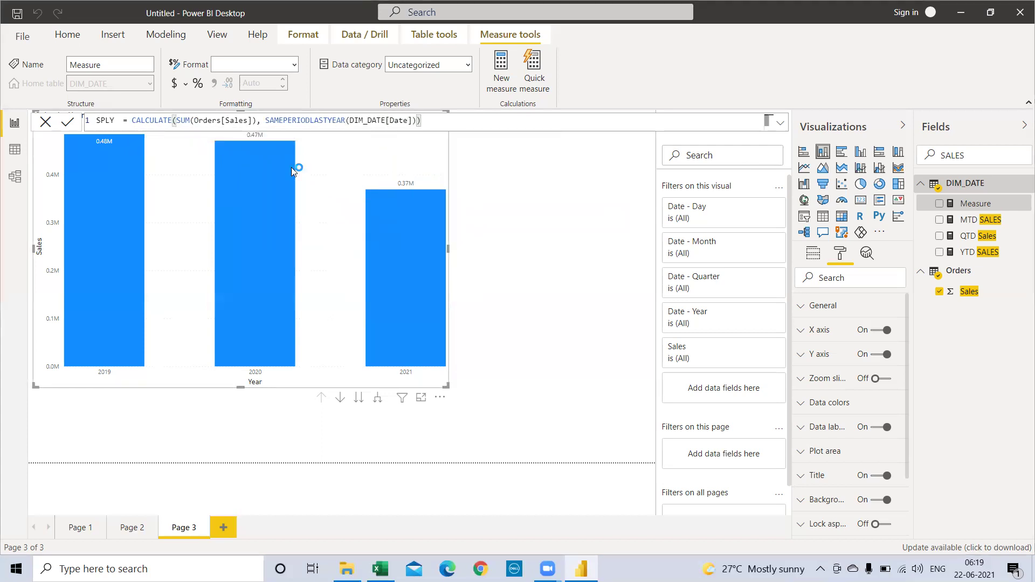
key(Return)
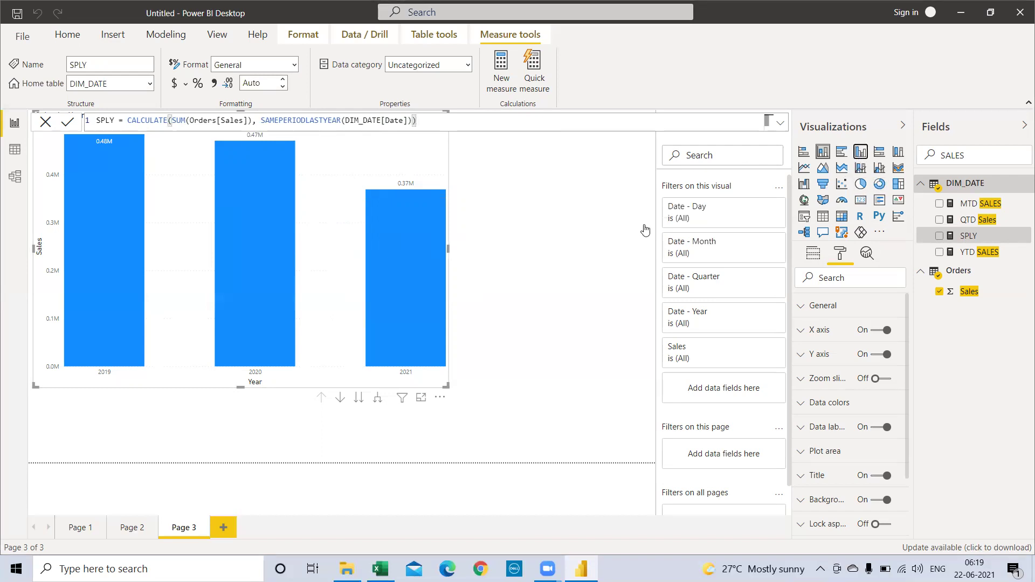
Add the SPLY measure to the Sales by Year clustered column chart and enlarge the chart.
click(472, 251)
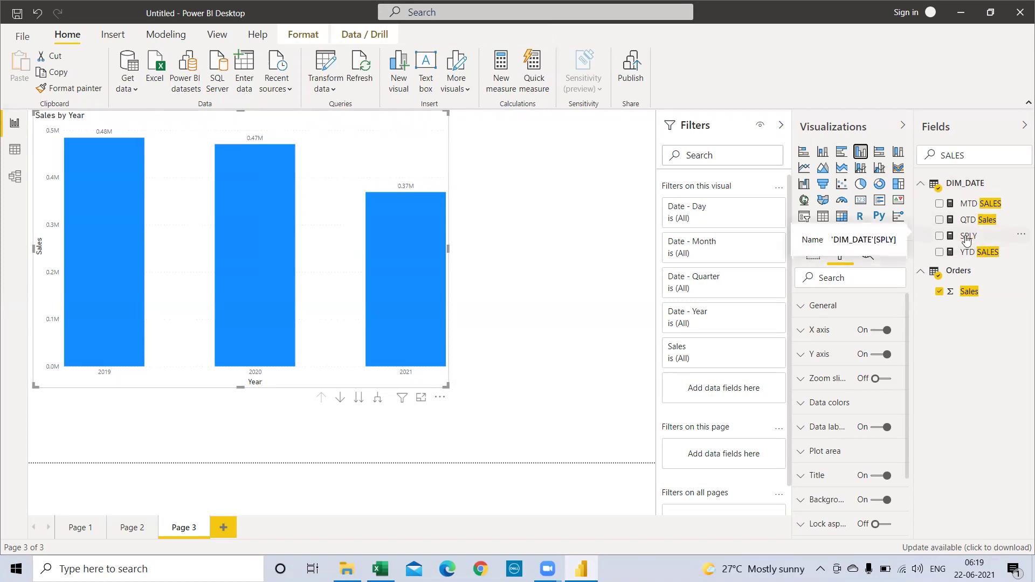
drag(967, 241, 332, 288)
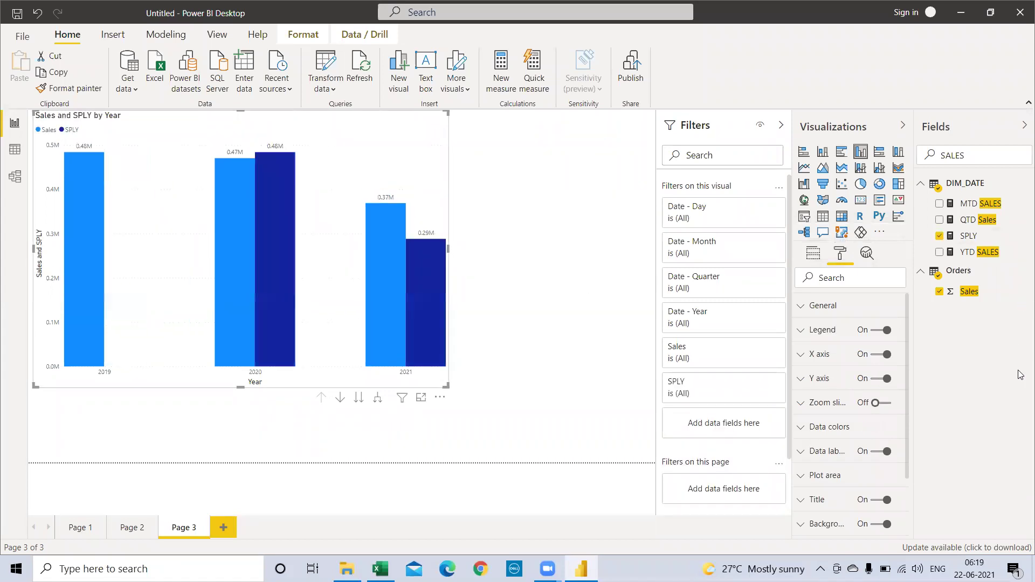
drag(447, 387, 554, 415)
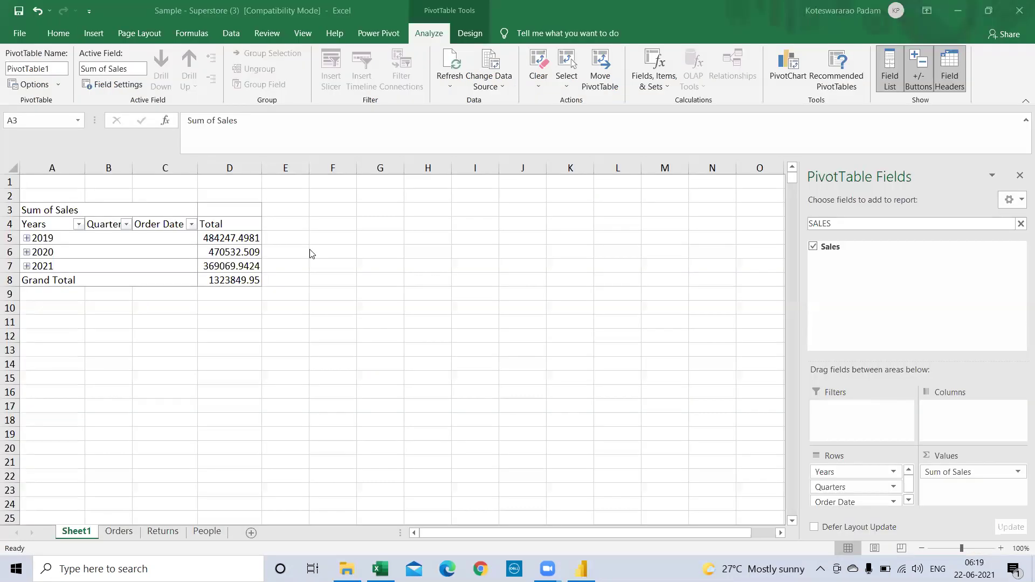
Switch to Excel to check the PivotTable's yearly sales, and compare them with the Sales and SPLY columns in Power BI Desktop.
key(alt+Tab)
drag(59, 241, 60, 260)
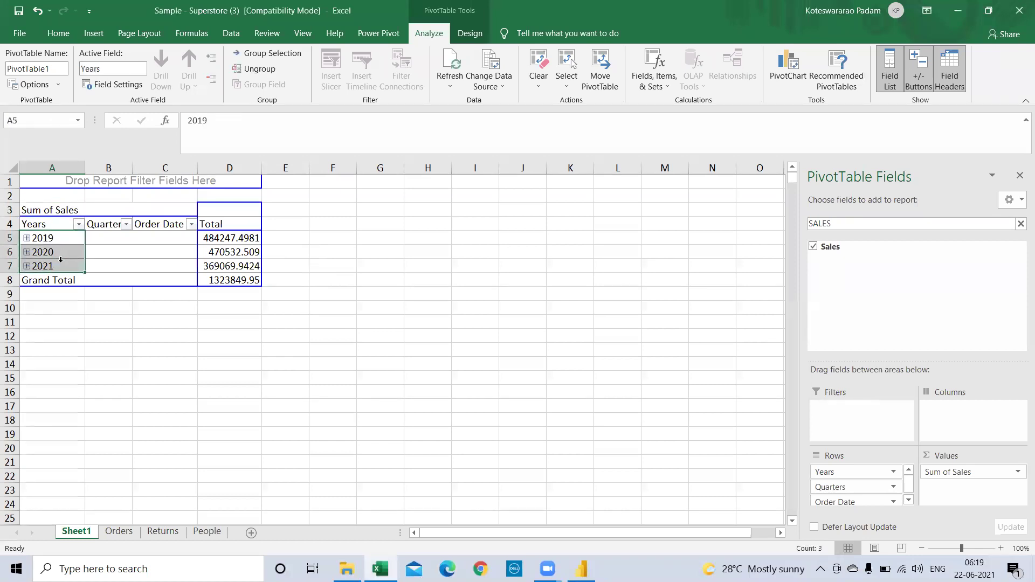
key(alt+Tab)
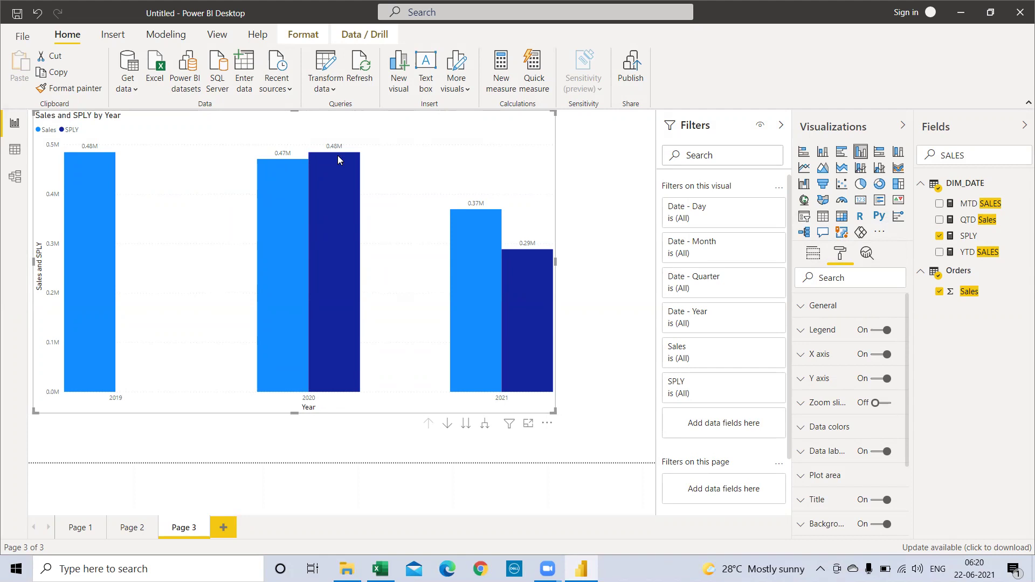
mouse_move(305, 237)
mouse_move(490, 215)
Expand the Sales and SPLY chart down to quarter level and compare each quarter's sales with the same quarter last year.
mouse_move(473, 372)
click(484, 423)
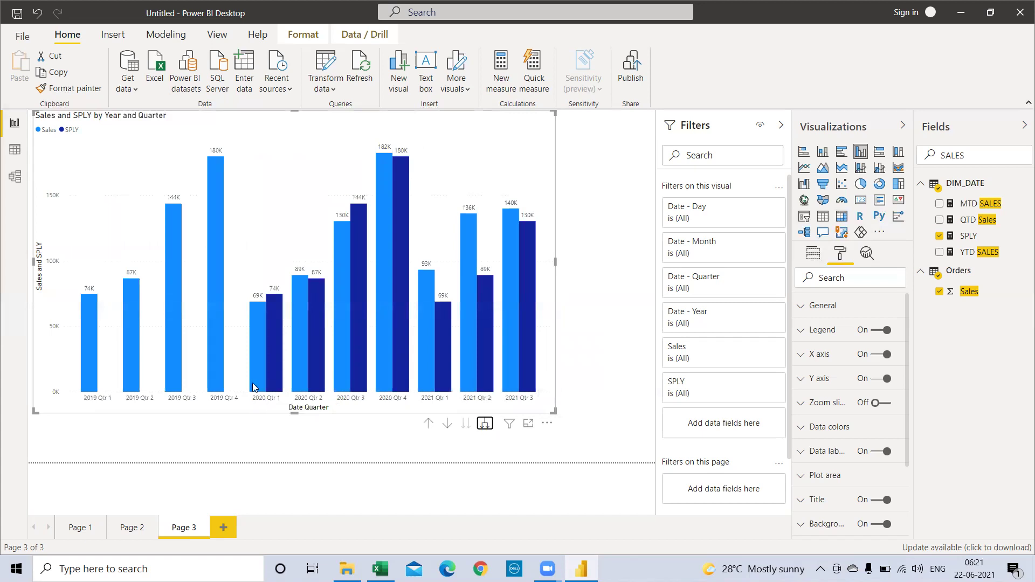
mouse_move(260, 306)
mouse_move(317, 393)
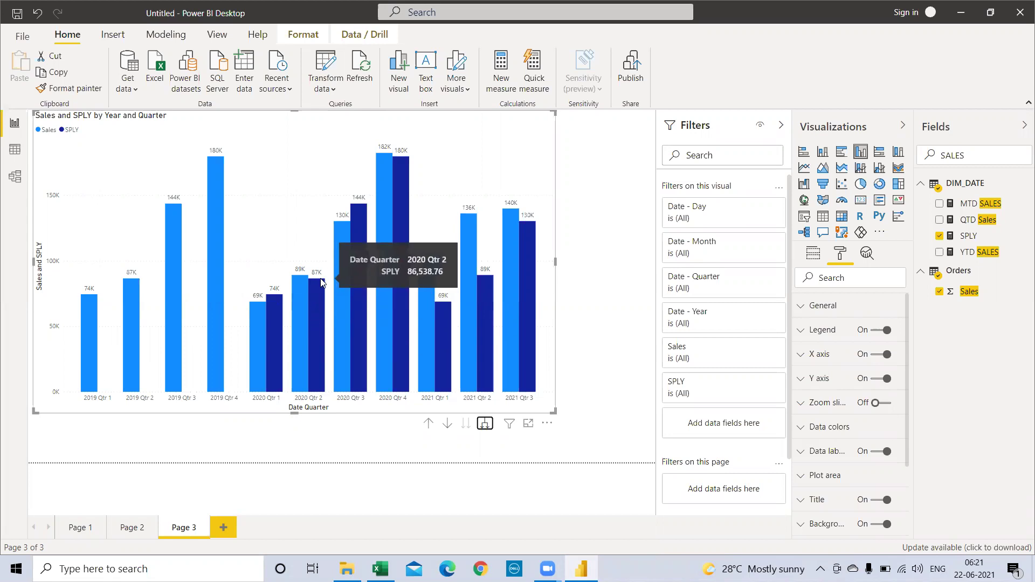
mouse_move(132, 294)
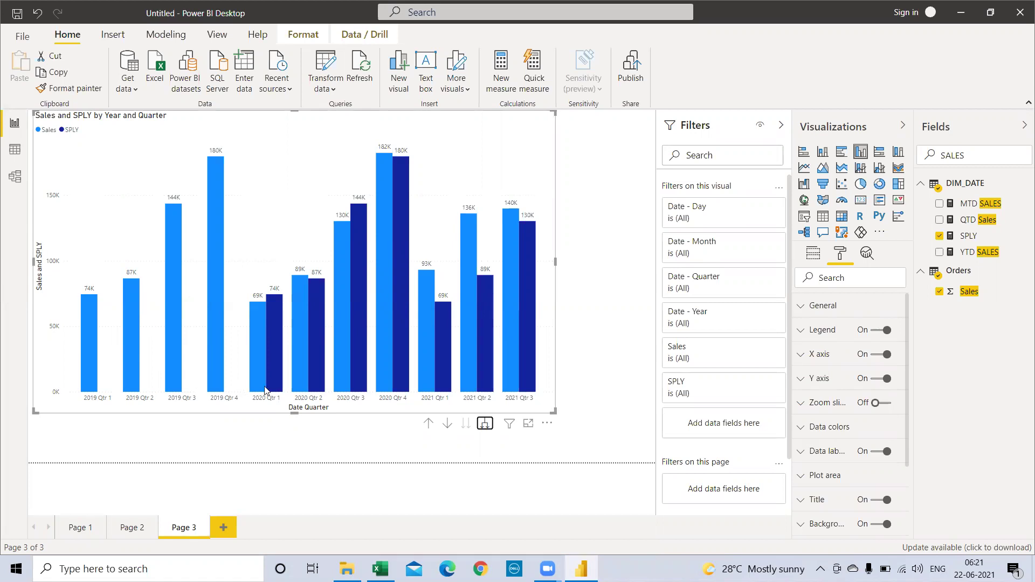
mouse_move(283, 366)
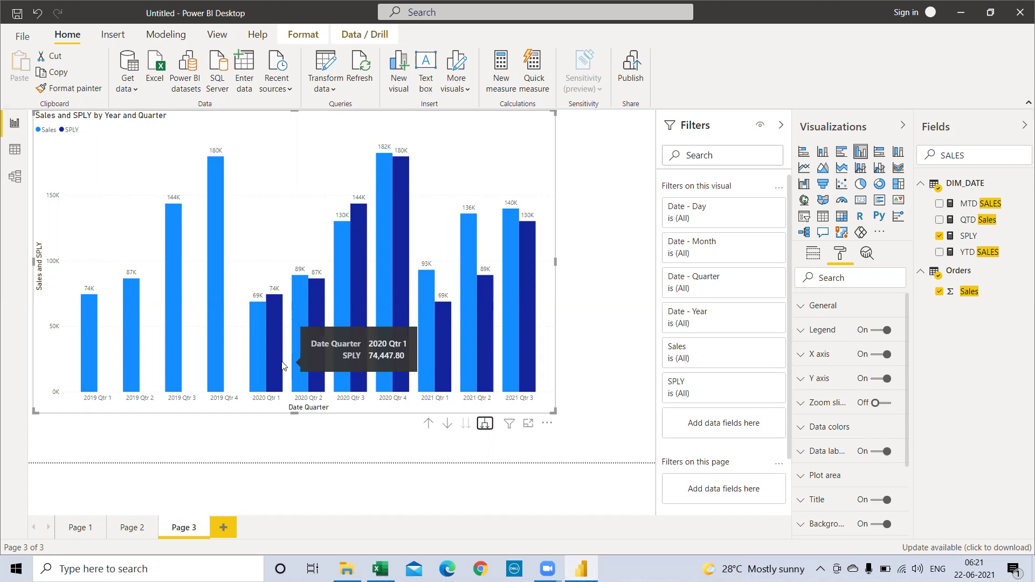
mouse_move(387, 187)
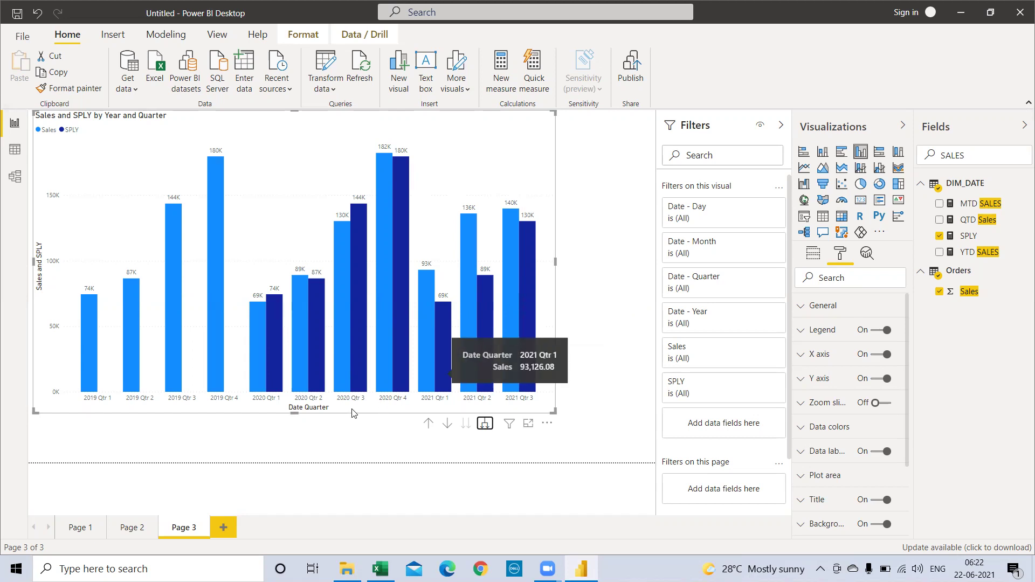
mouse_move(350, 363)
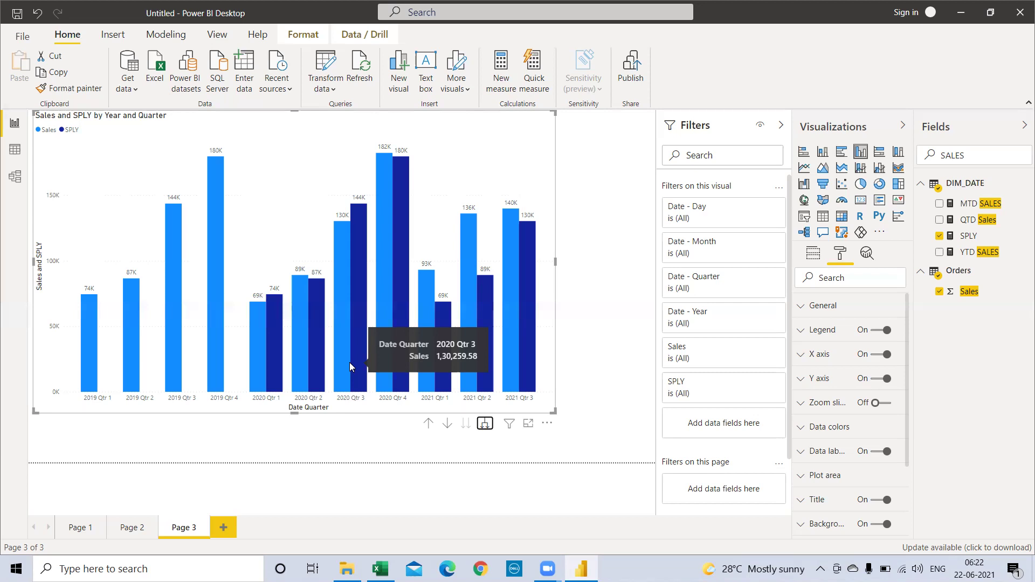
Expand the Sales and SPLY chart down to month level and widen it across the page.
click(485, 426)
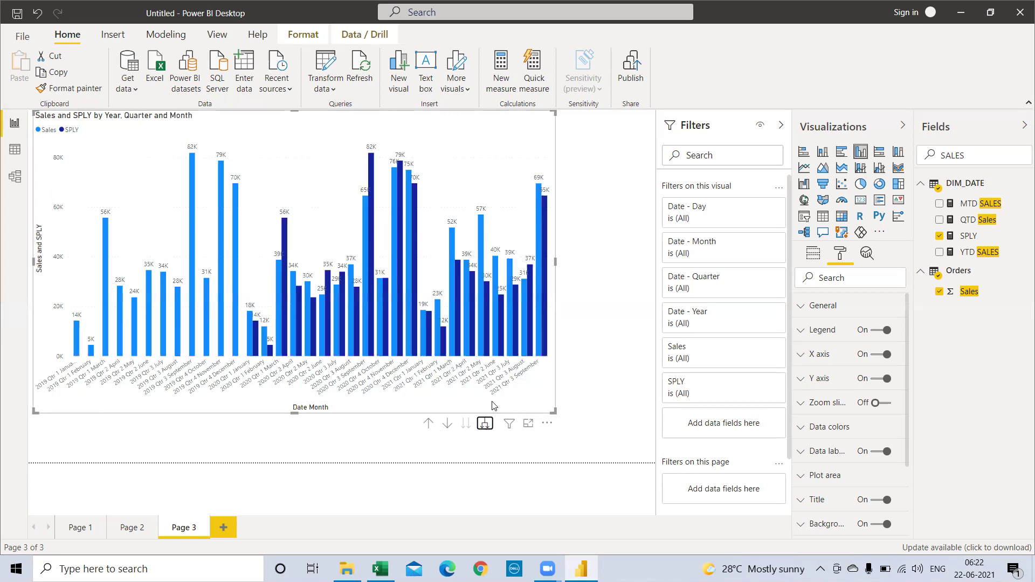
drag(555, 413, 654, 432)
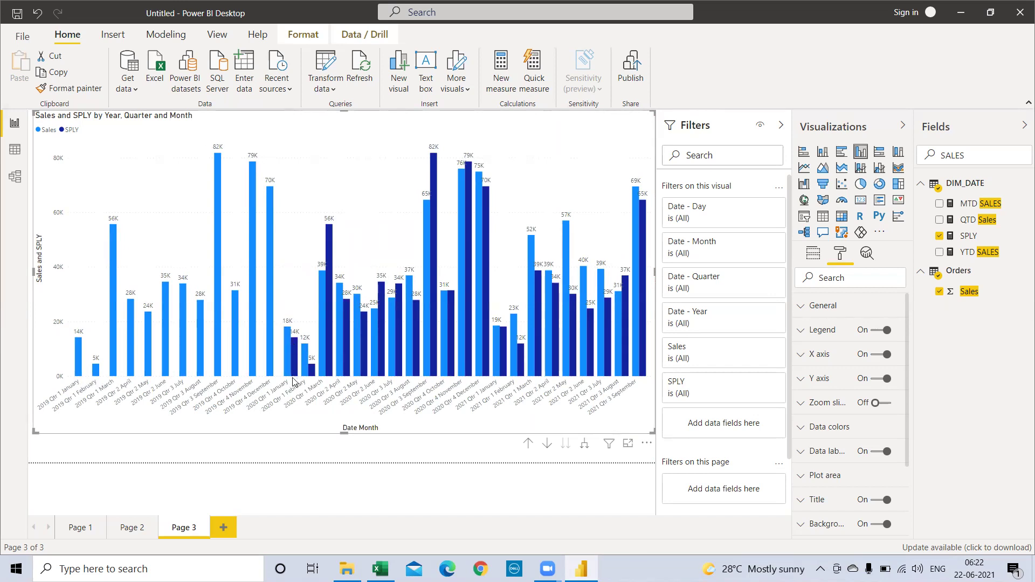
mouse_move(294, 341)
mouse_move(308, 378)
Add a new report page and insert a table visual containing the Date hierarchy from DIM_DATE.
click(224, 526)
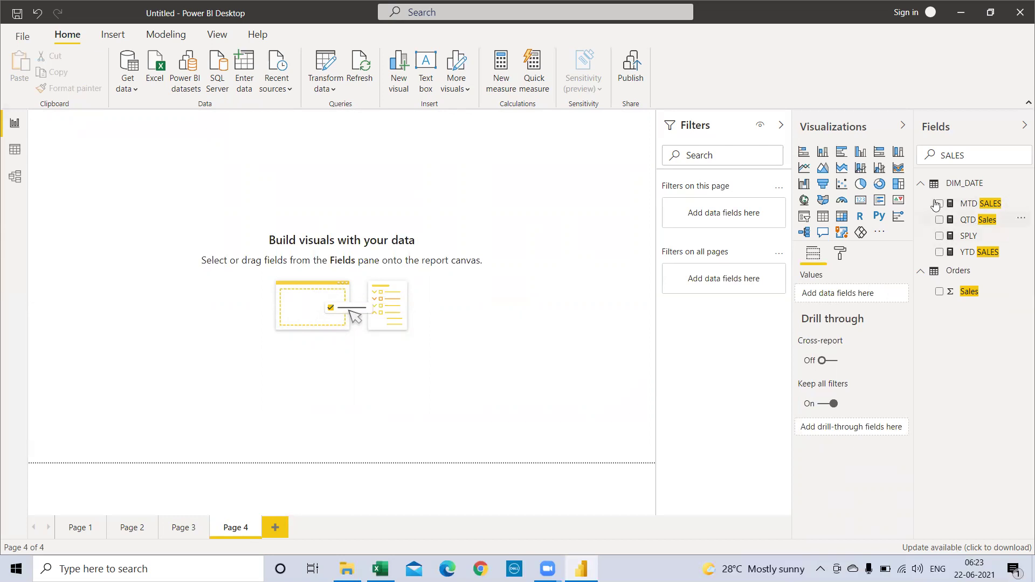
drag(991, 154, 841, 146)
key(BackSpace)
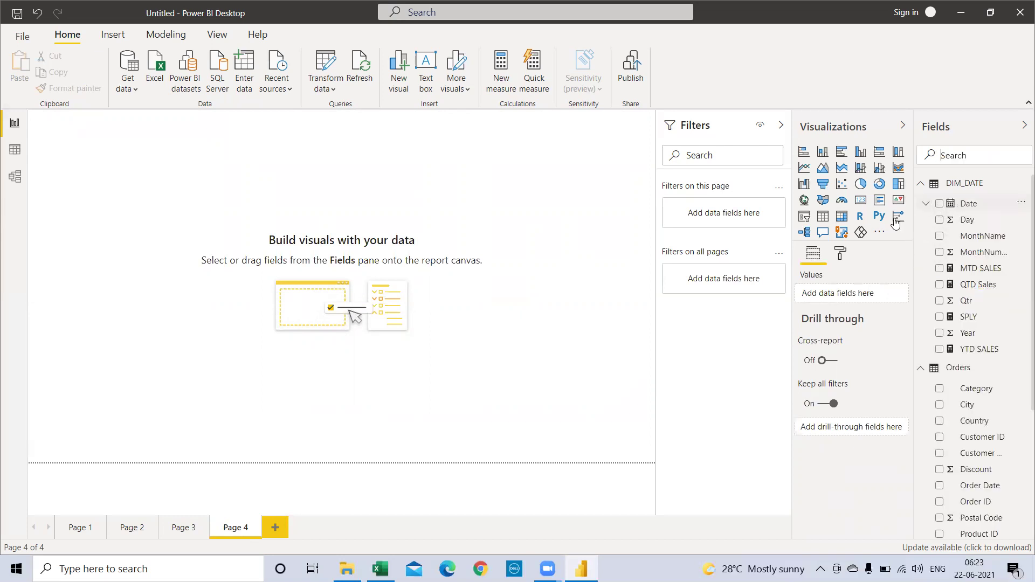
click(822, 221)
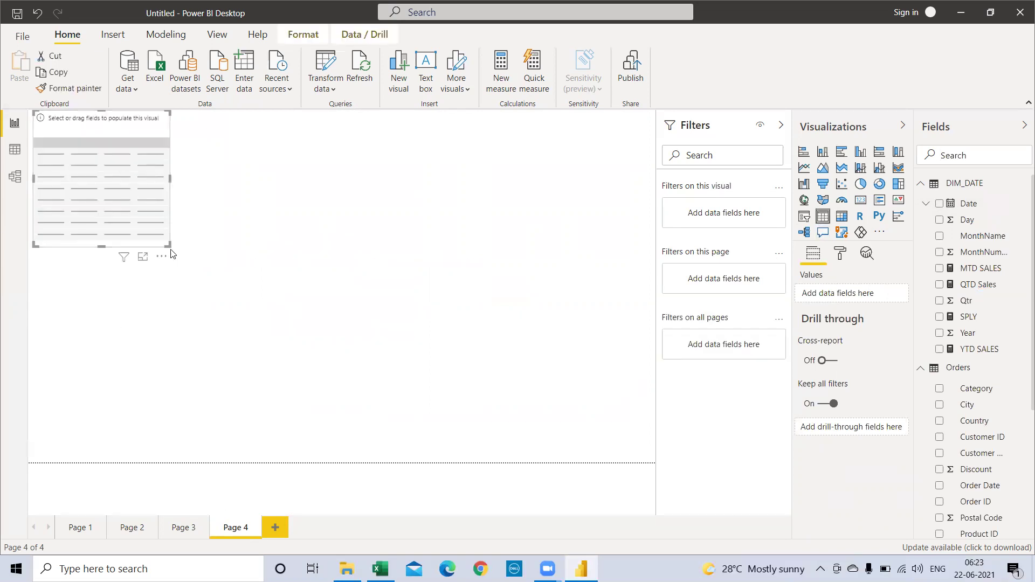
drag(944, 207, 52, 236)
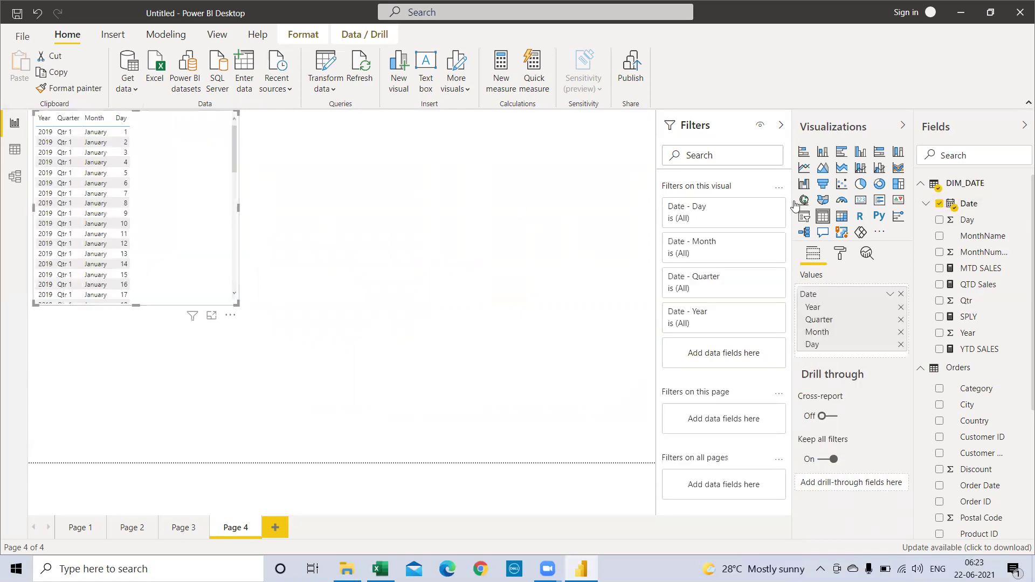
Search the fields for SALES and add Sales from Orders to the date table.
click(969, 157)
text(SALES)
click(940, 276)
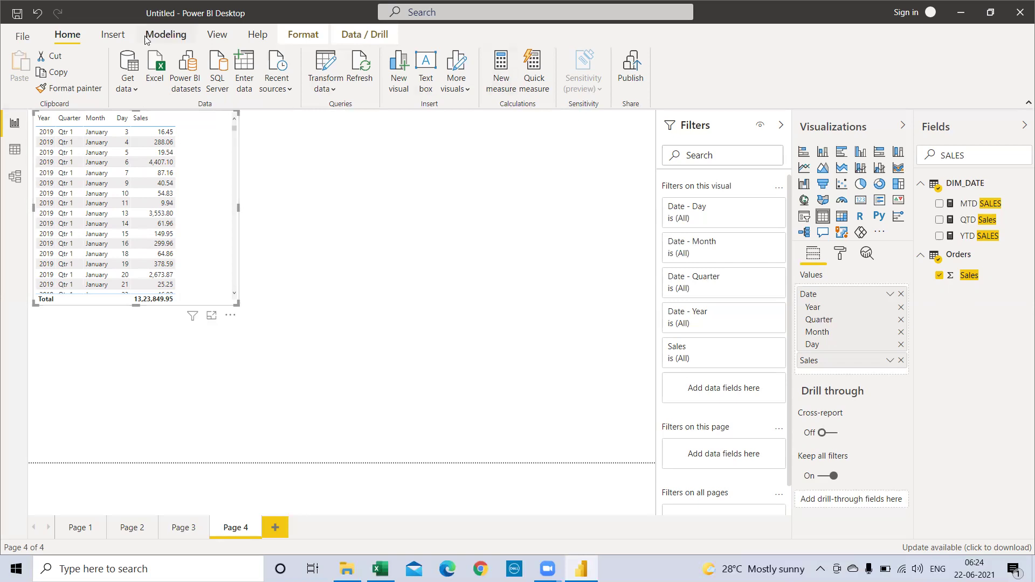
Create a measure named PREVIOUSDAY SALES and begin its formula with CALCULATE(SUM(Orders[Sales]).
click(506, 75)
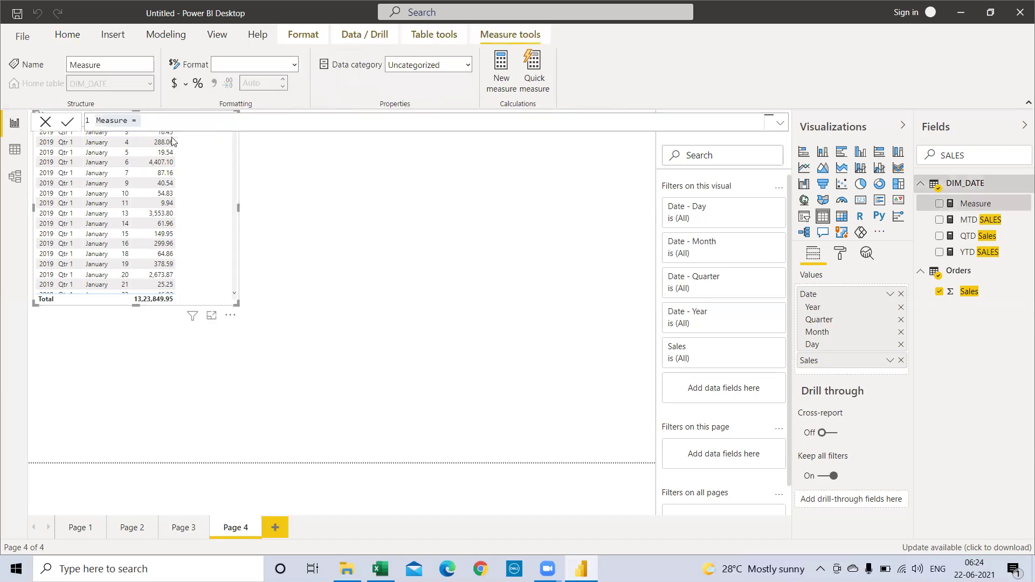
text(PREVIOUSDAY SALES = CA)
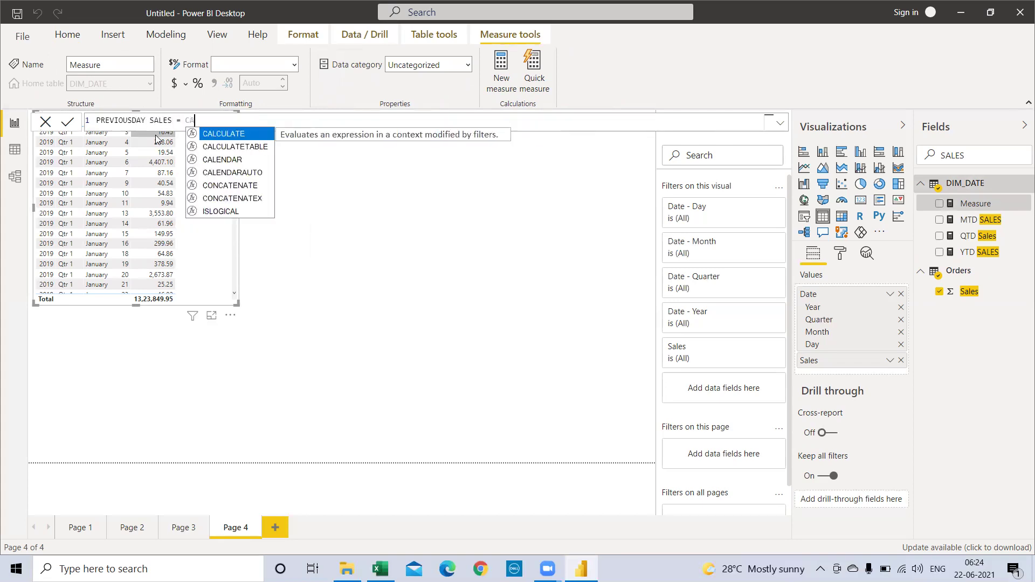
click(236, 134)
text(S)
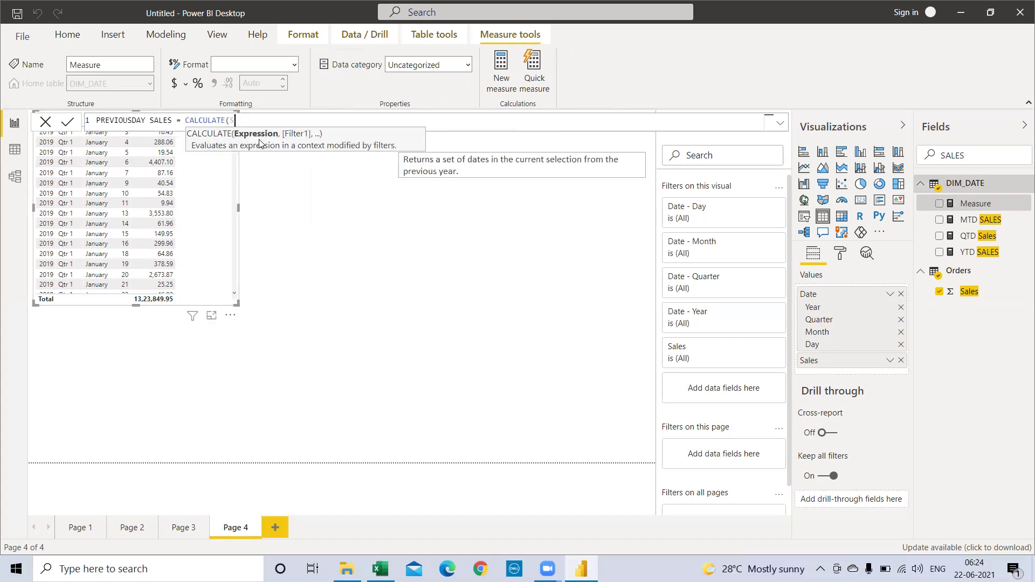
text(UM(sALES)
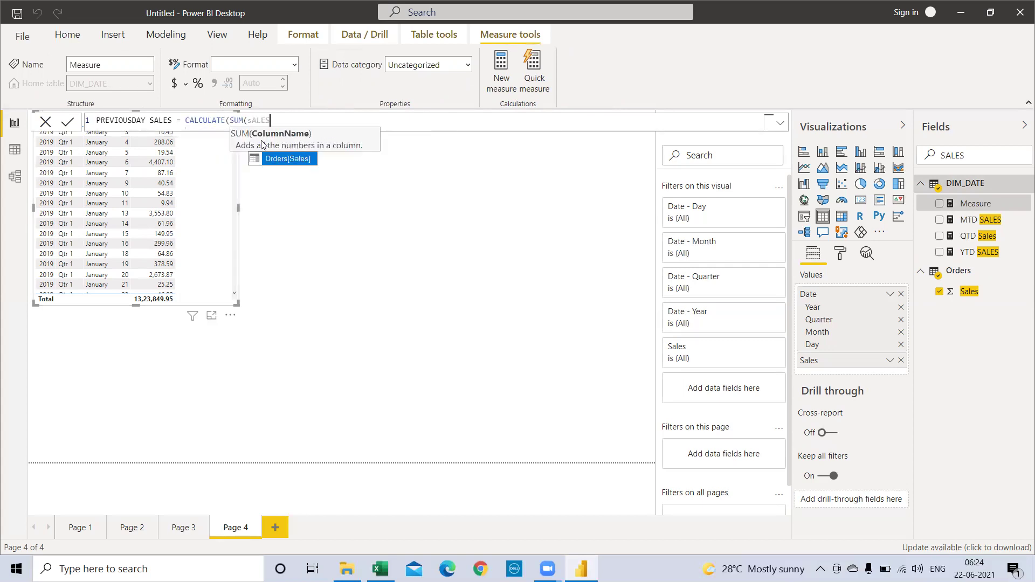
click(290, 160)
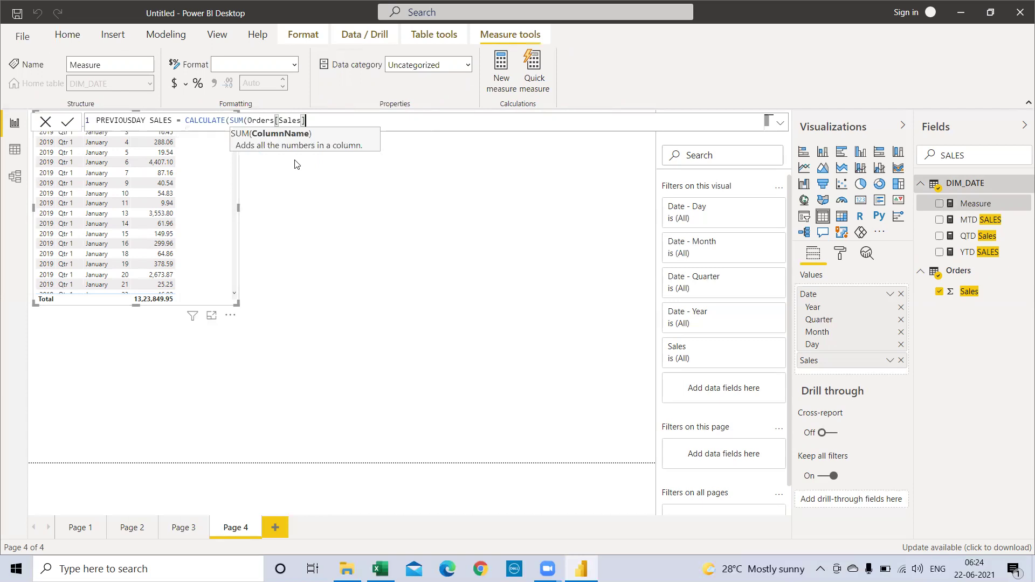
Complete the PREVIOUSDAY SALES formula with the filter PREVIOUSDAY(DIM_DATE[Date]) and commit the measure.
text(), PRE)
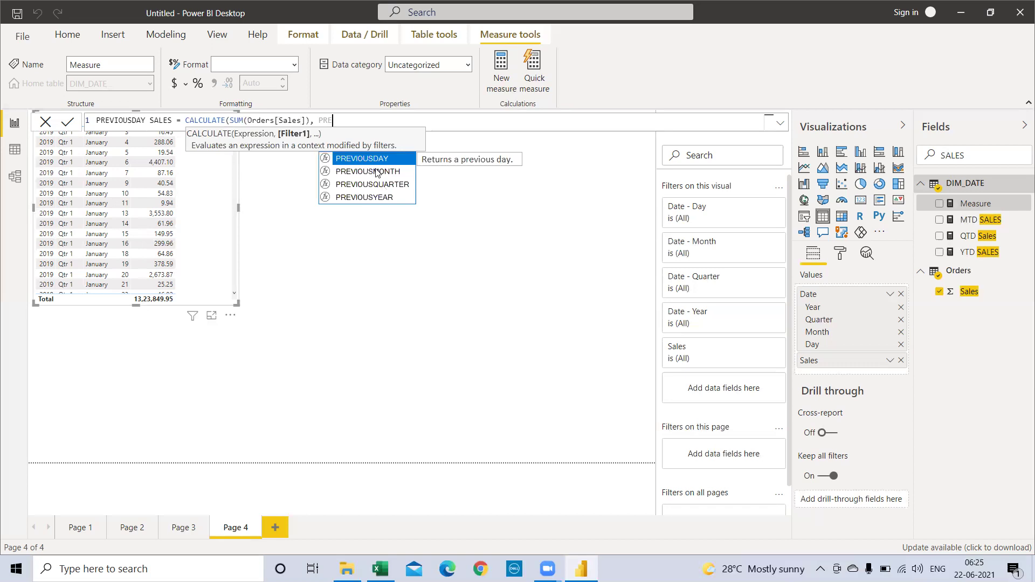
click(362, 159)
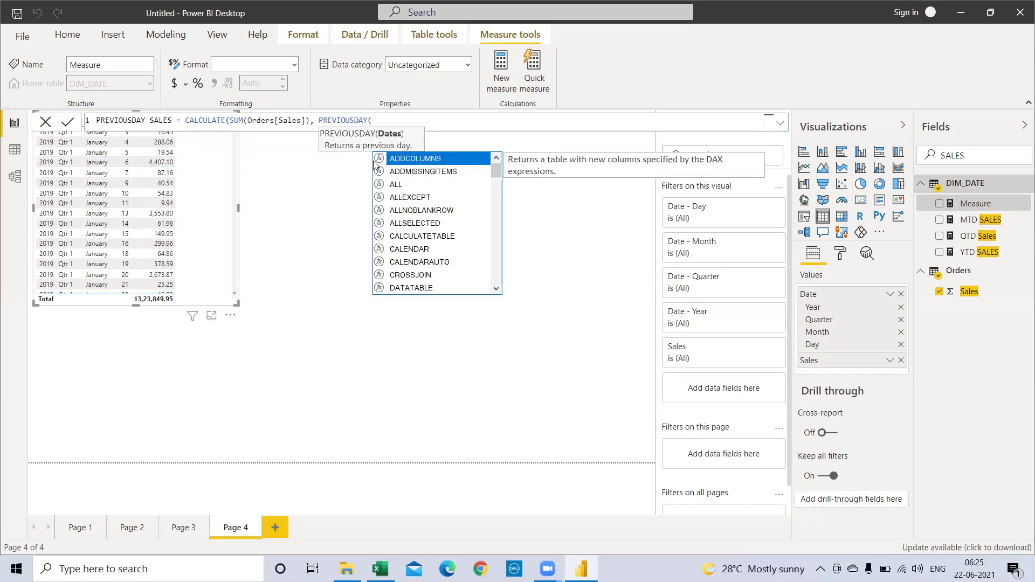
text(D)
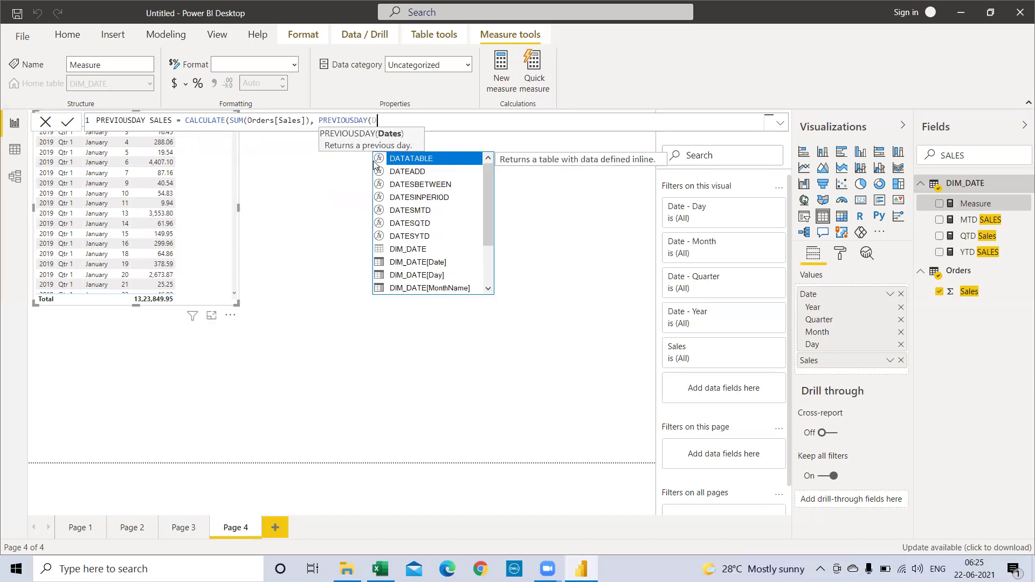
double_click(415, 262)
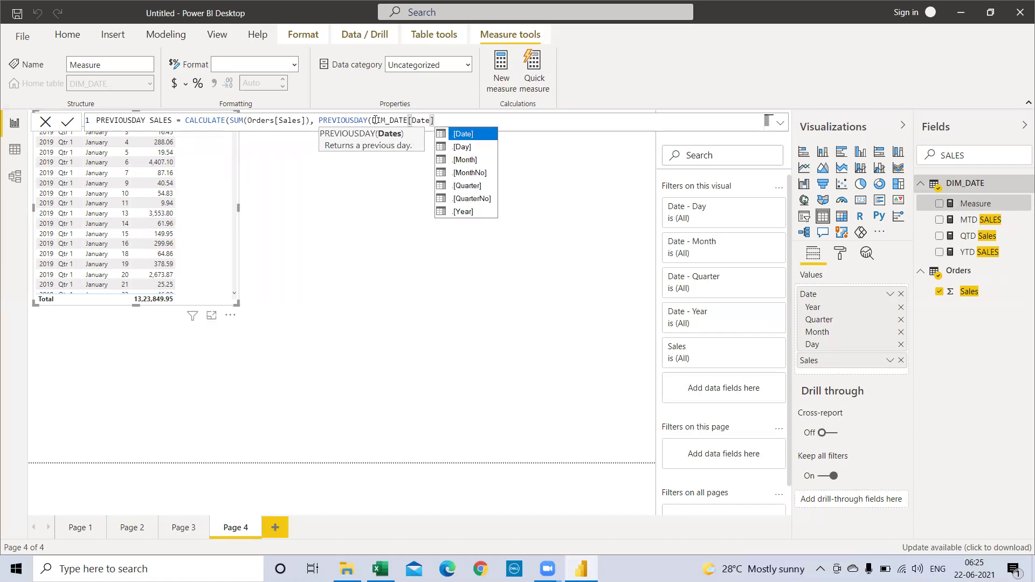
drag(374, 119, 406, 119)
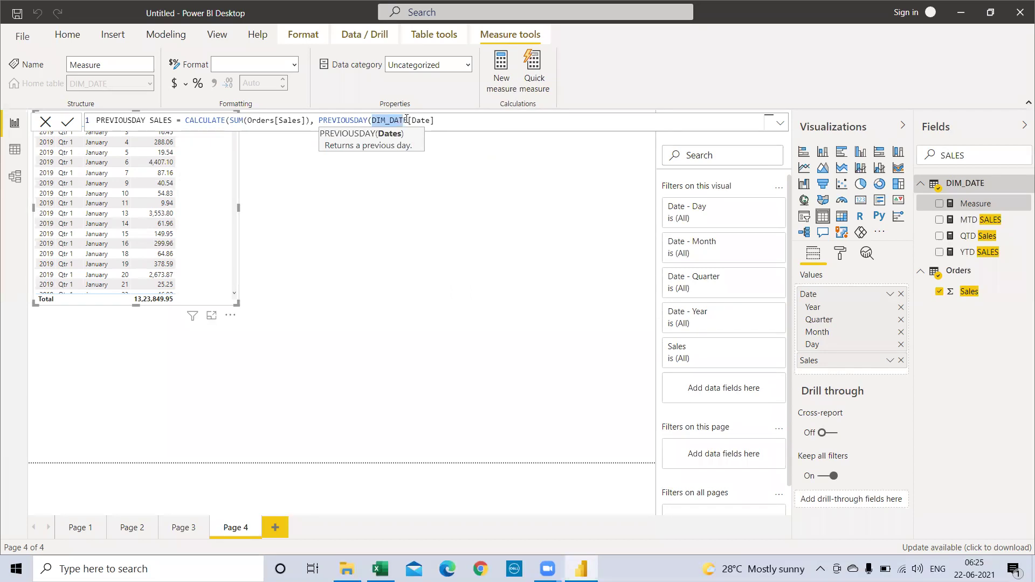
drag(407, 120, 409, 120)
click(450, 121)
text())
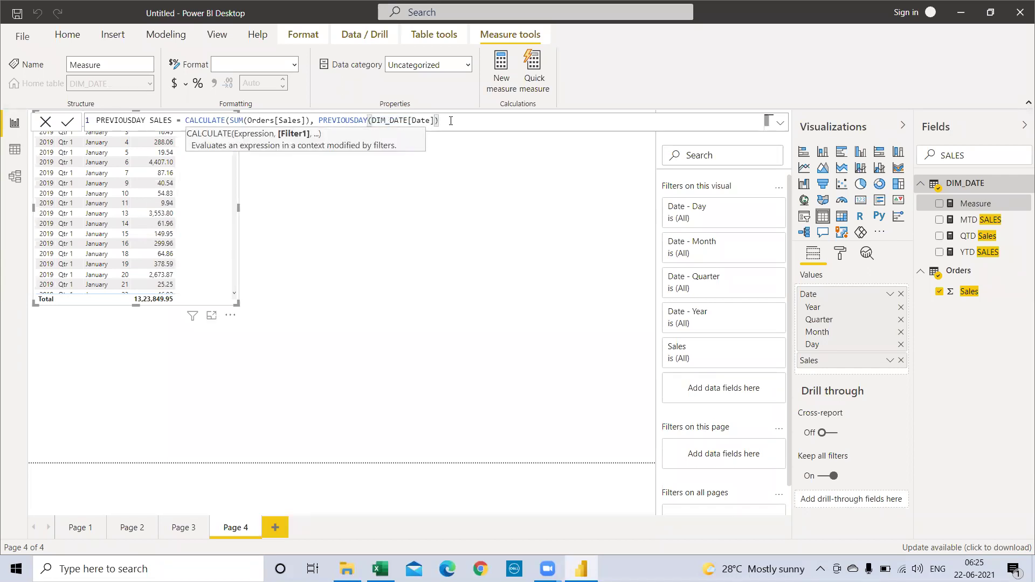
key(Return)
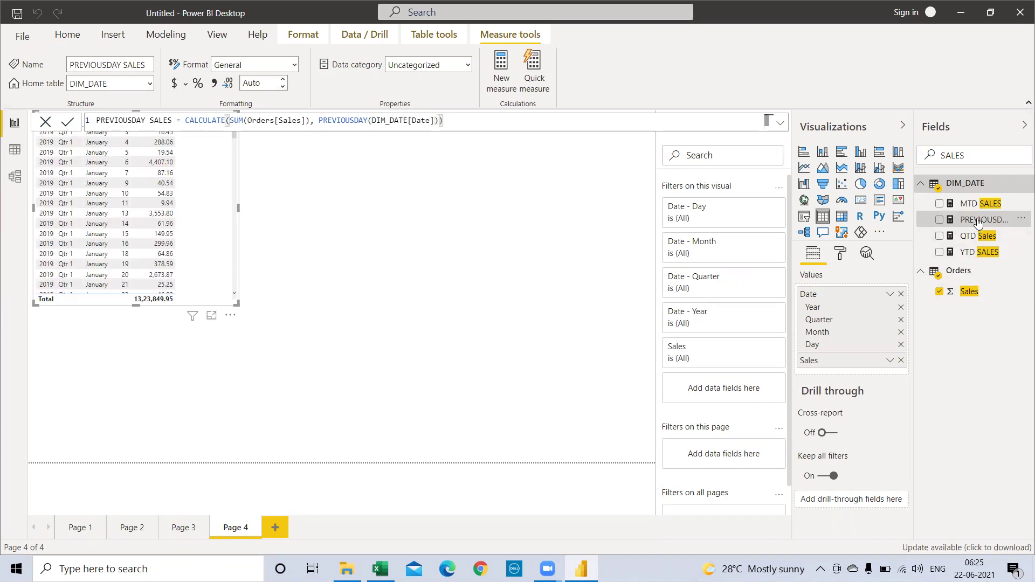
Add PREVIOUSDAY SALES to the date table, then move and resize the table so all its columns fit.
drag(219, 209, 244, 232)
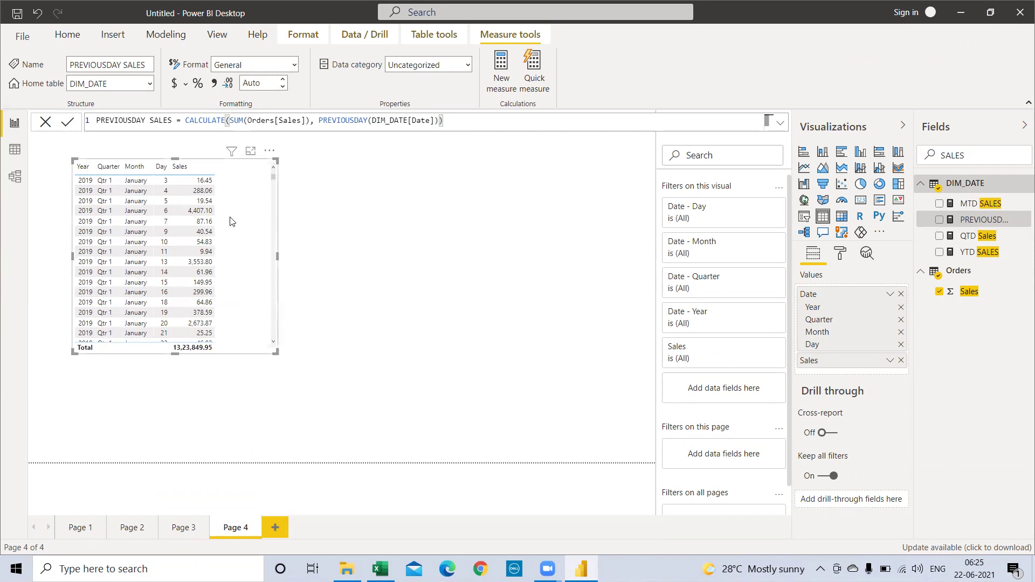
click(939, 219)
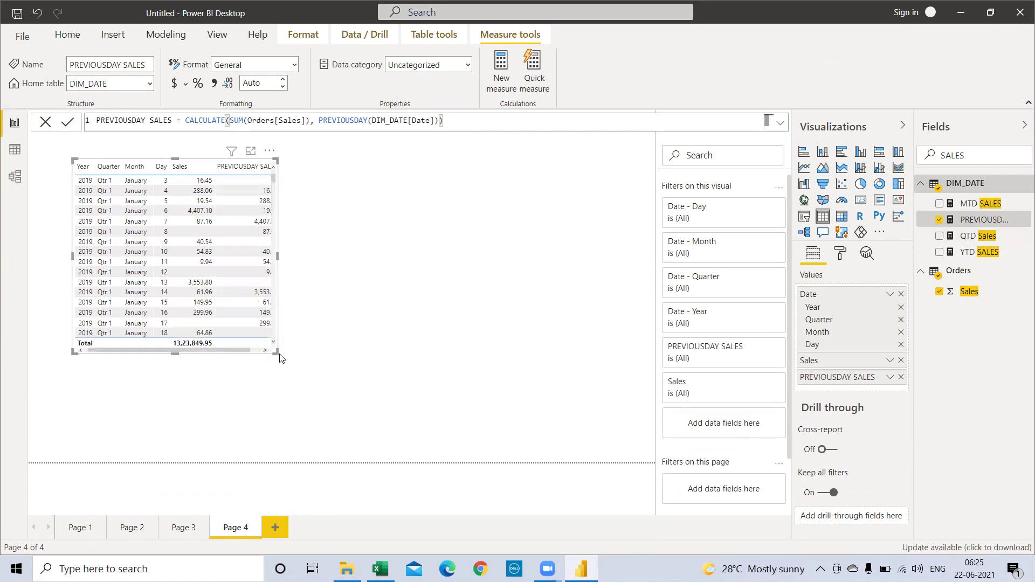
click(289, 300)
click(251, 323)
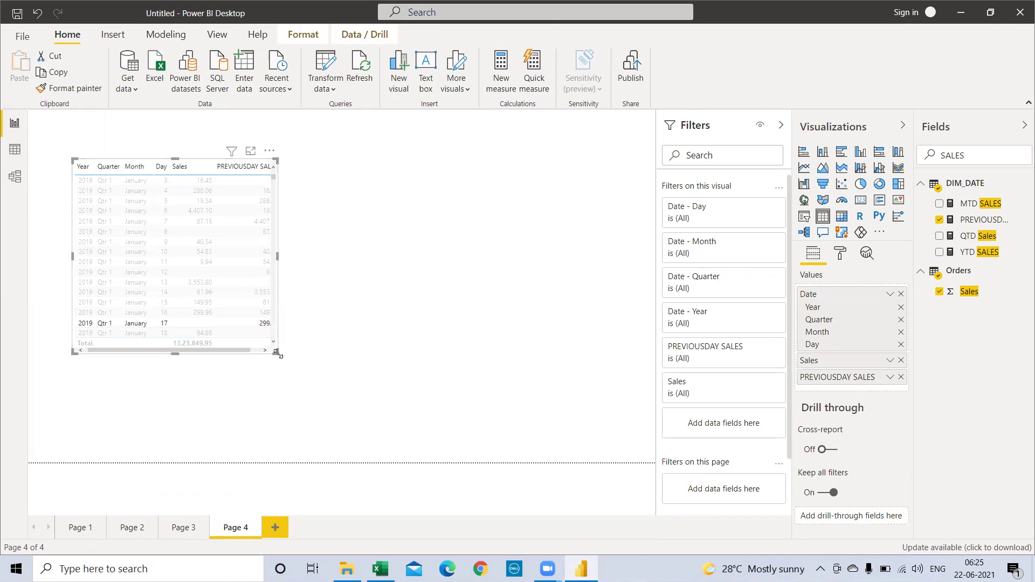
drag(277, 353, 470, 386)
click(375, 278)
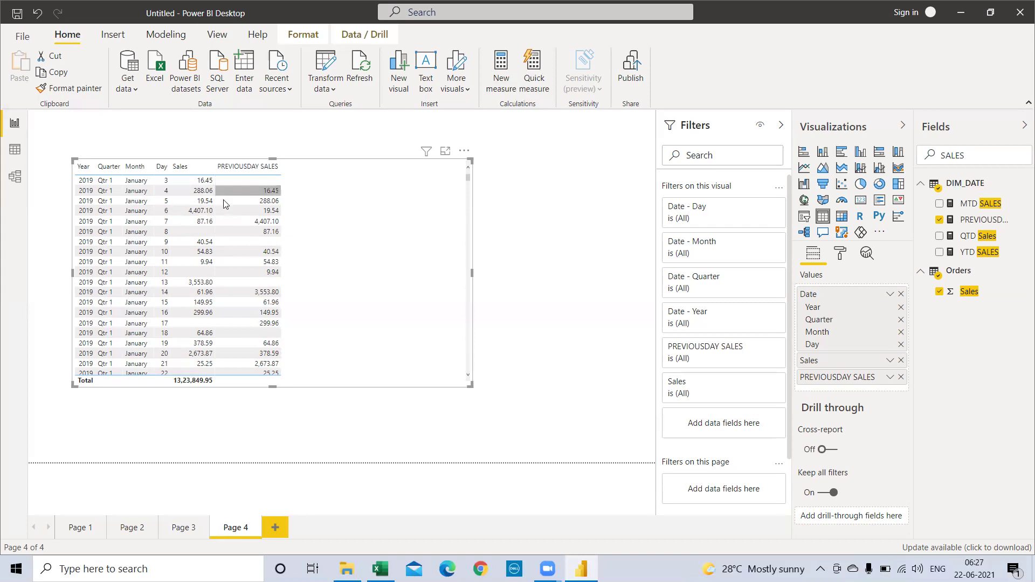
drag(472, 272, 319, 277)
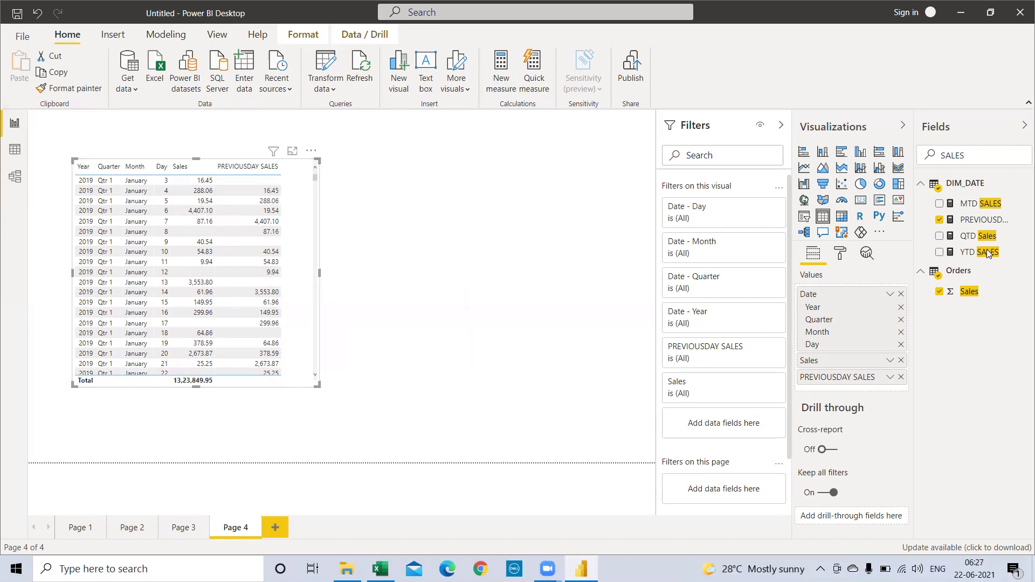
Insert a second table visual, place it beside the first table and stretch it to about the same height.
click(620, 248)
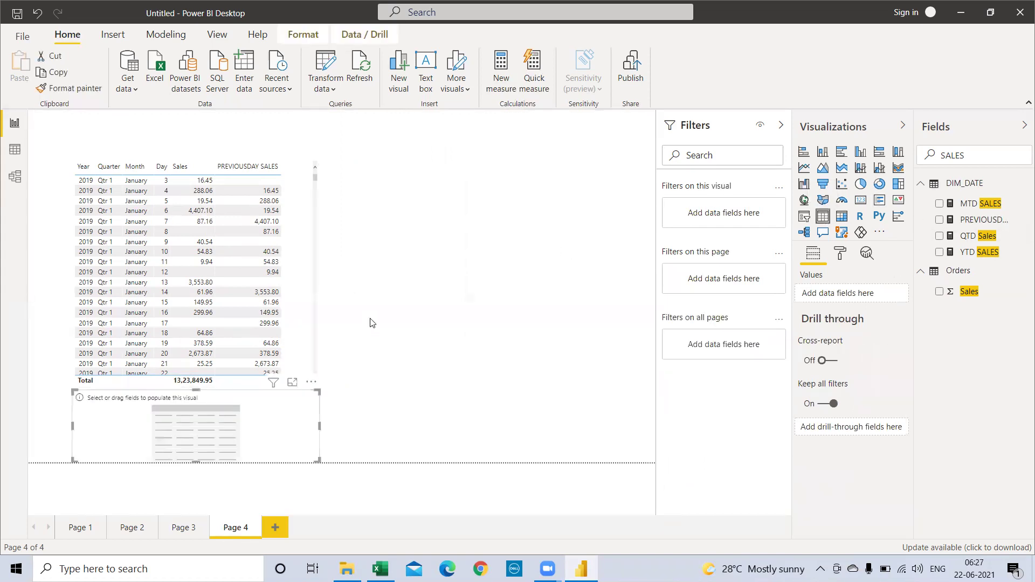
drag(273, 418, 560, 175)
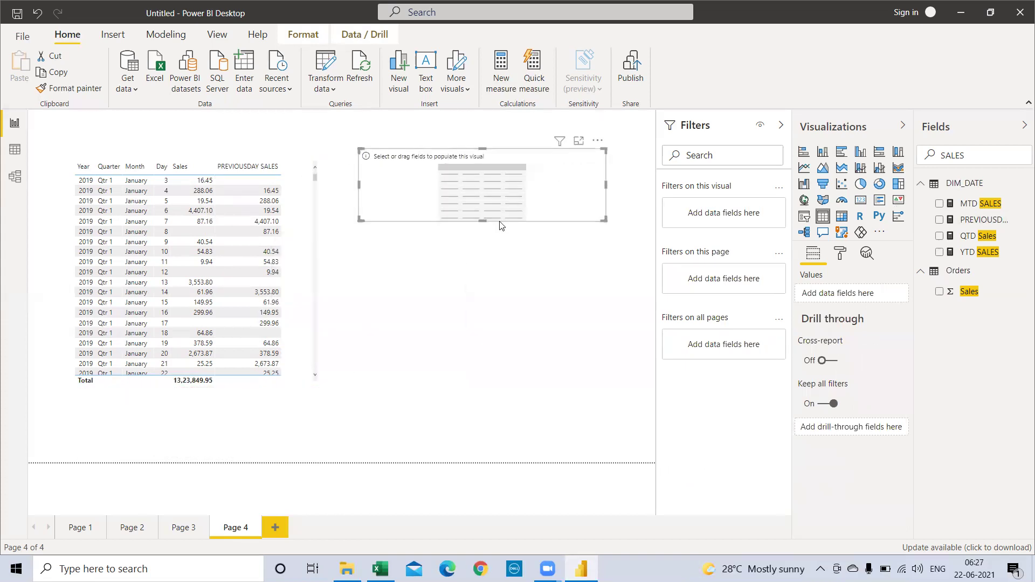
drag(482, 222, 511, 381)
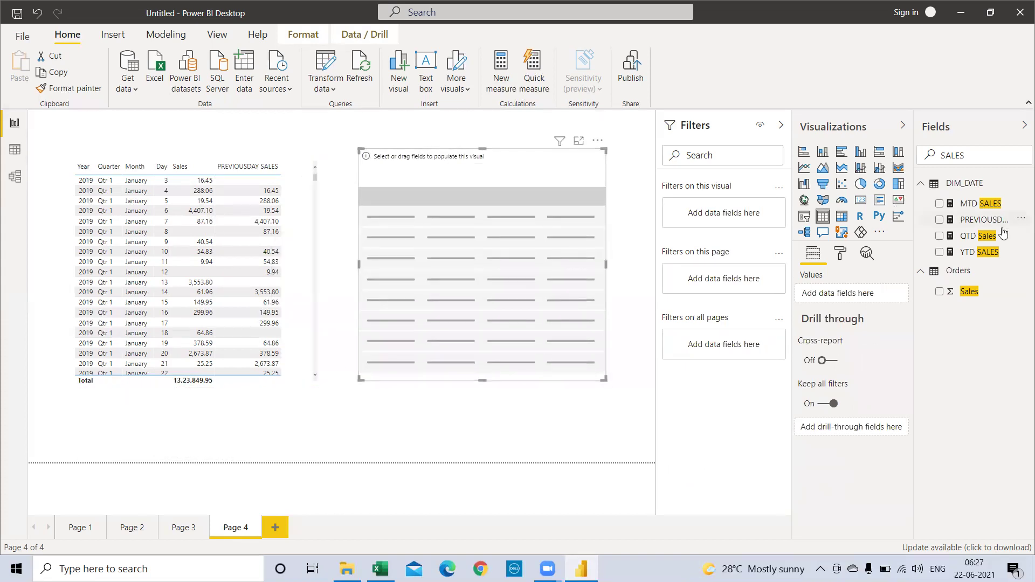
Clear the fields search and add the Date hierarchy from DIM_DATE to the second table.
double_click(978, 155)
key(BackSpace)
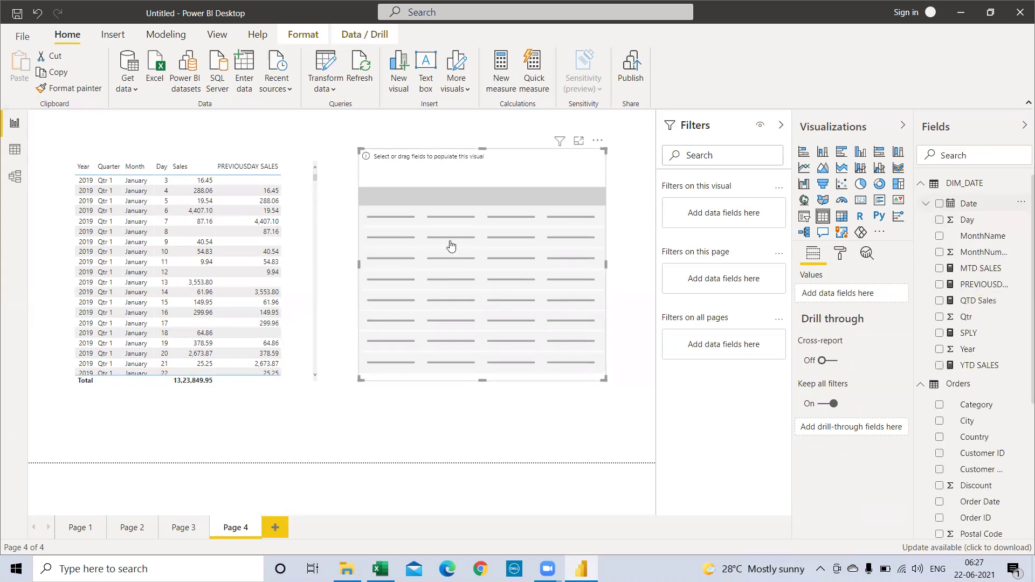
click(940, 203)
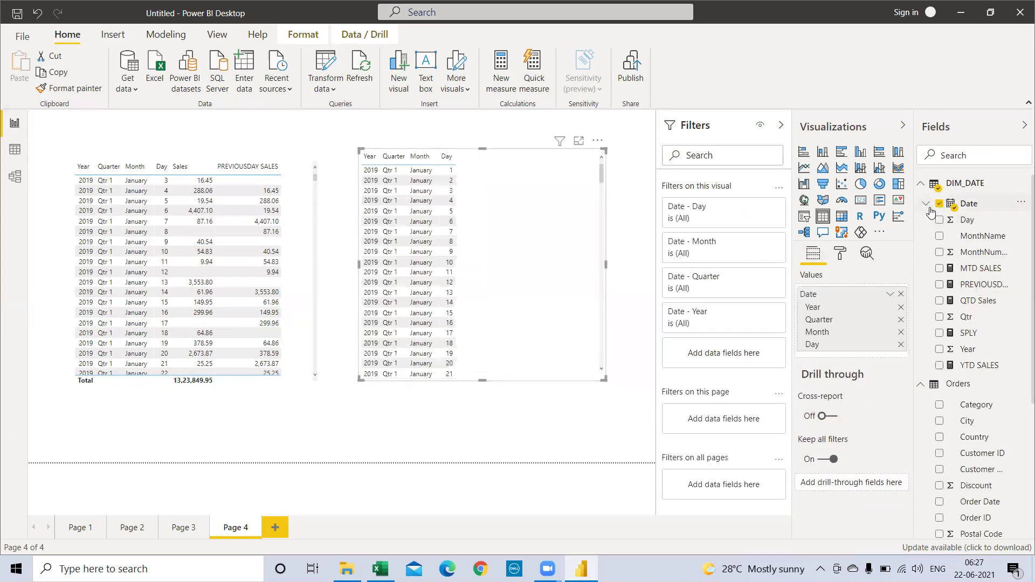
click(927, 205)
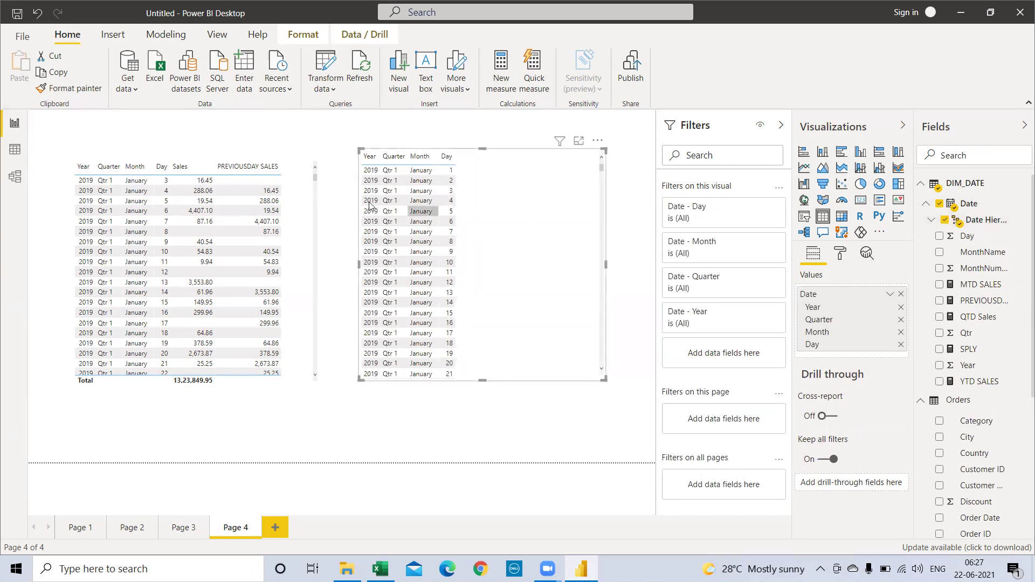
click(370, 156)
click(421, 158)
Search the fields for SALE, add Sales from Orders to the second table and remove the table's Day level.
text(SALE)
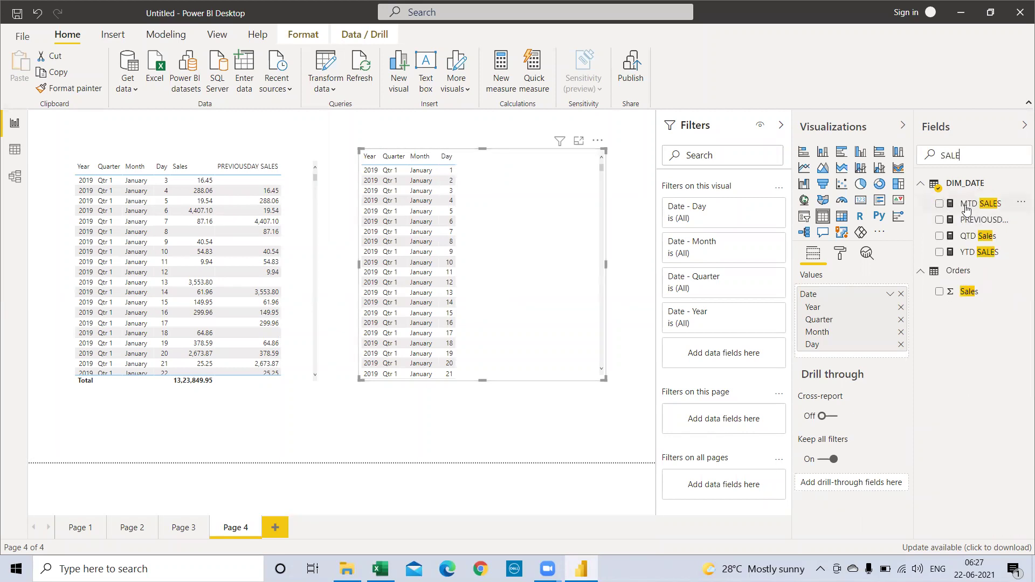
drag(951, 292, 521, 262)
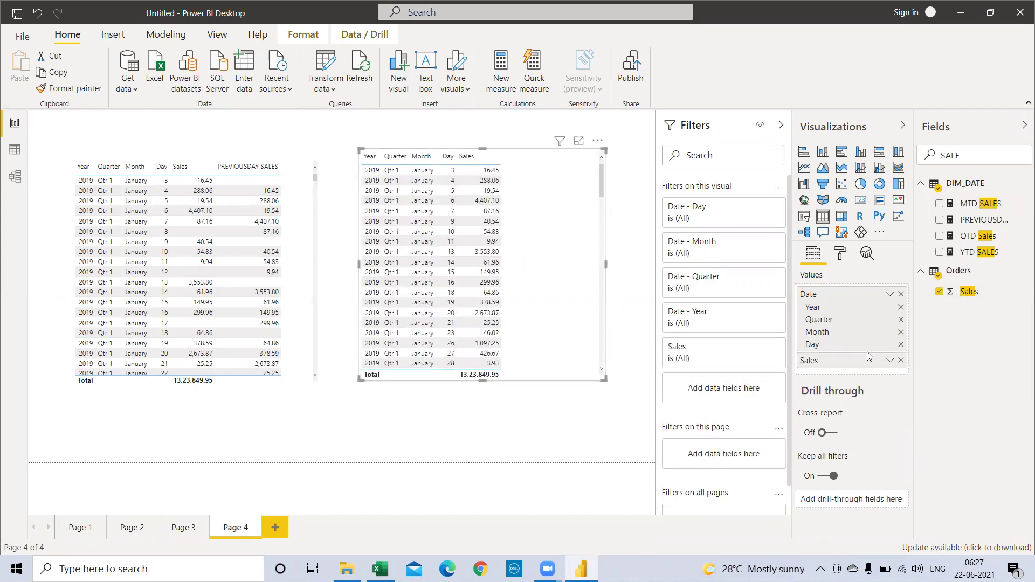
click(901, 345)
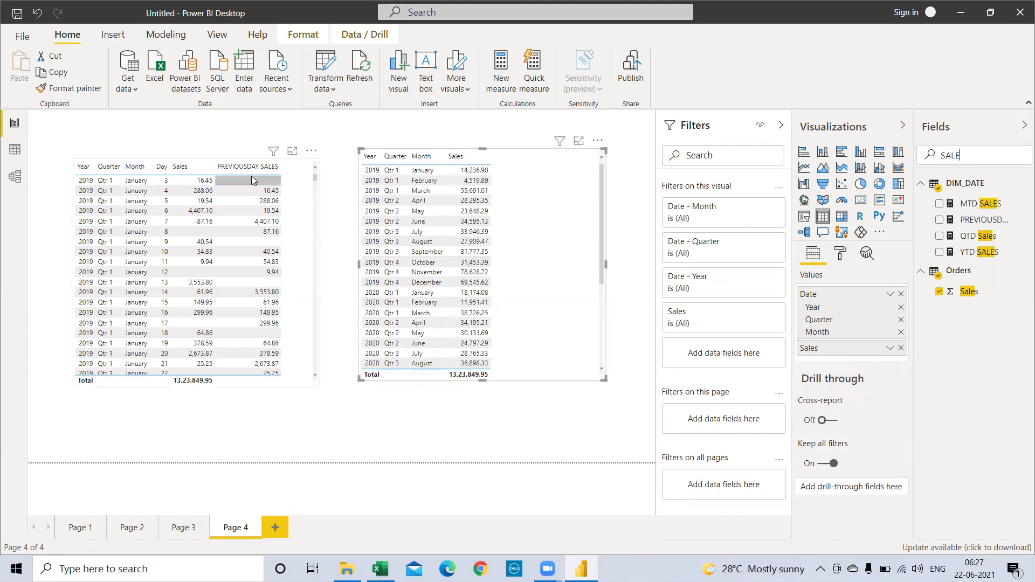
Start a new measure named PRevious month sales.
click(501, 69)
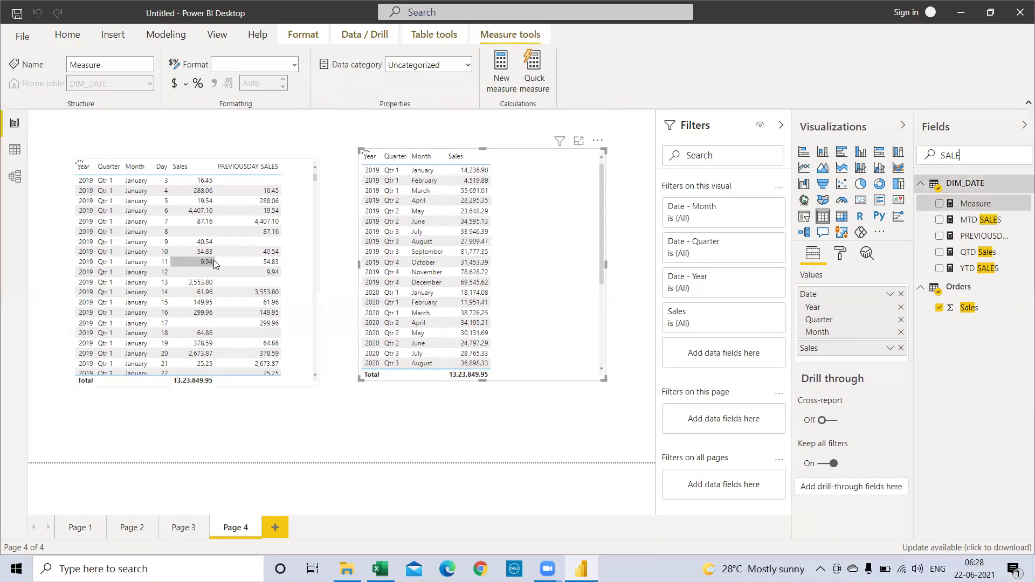
triple_click(111, 125)
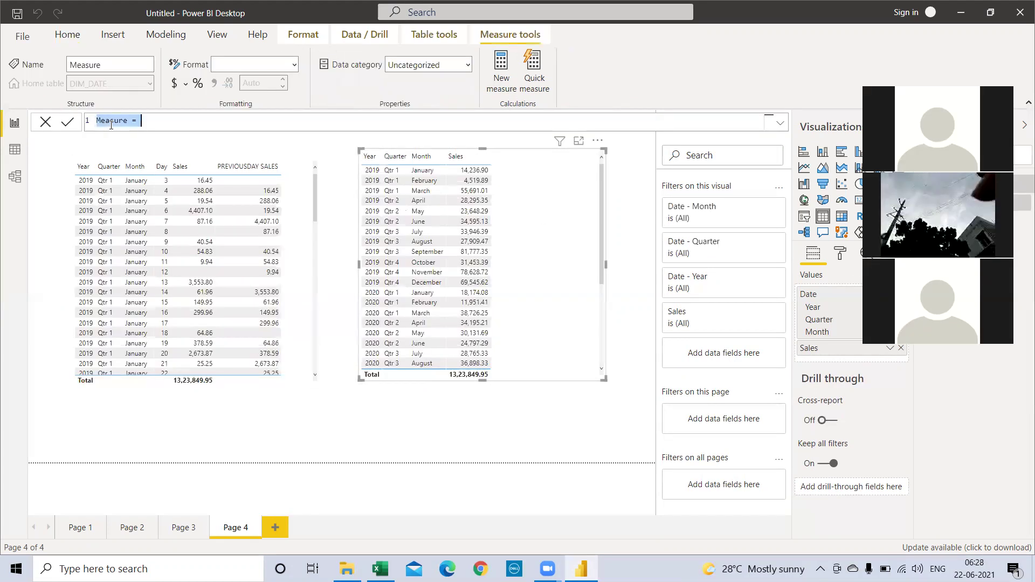
text(PRe)
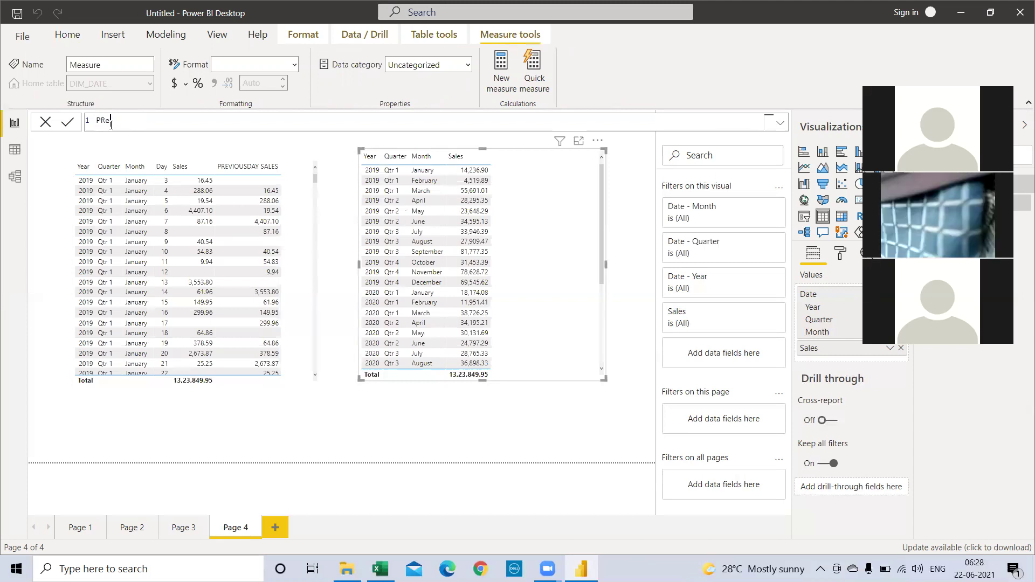
text(vious)
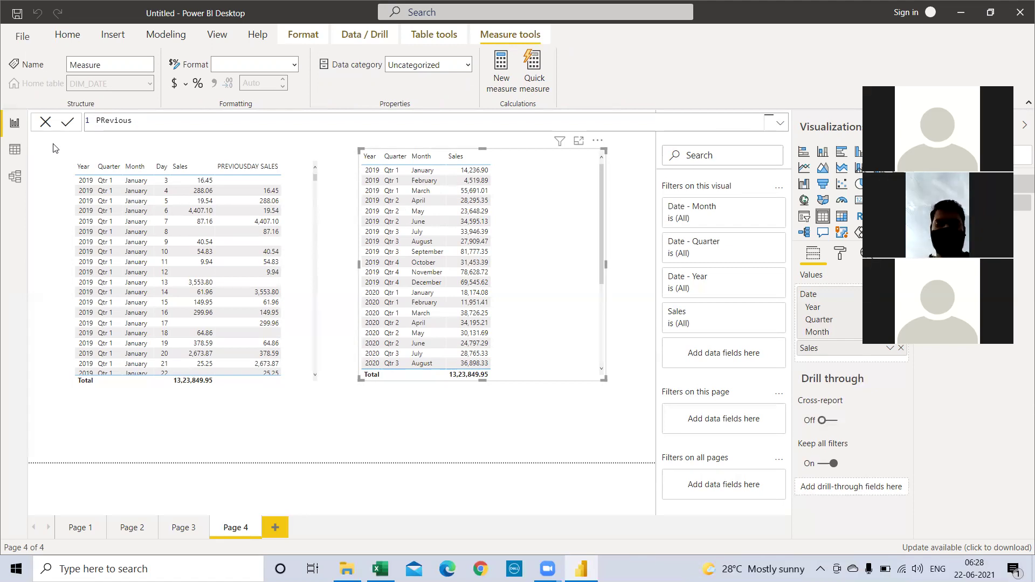
text(month sales)
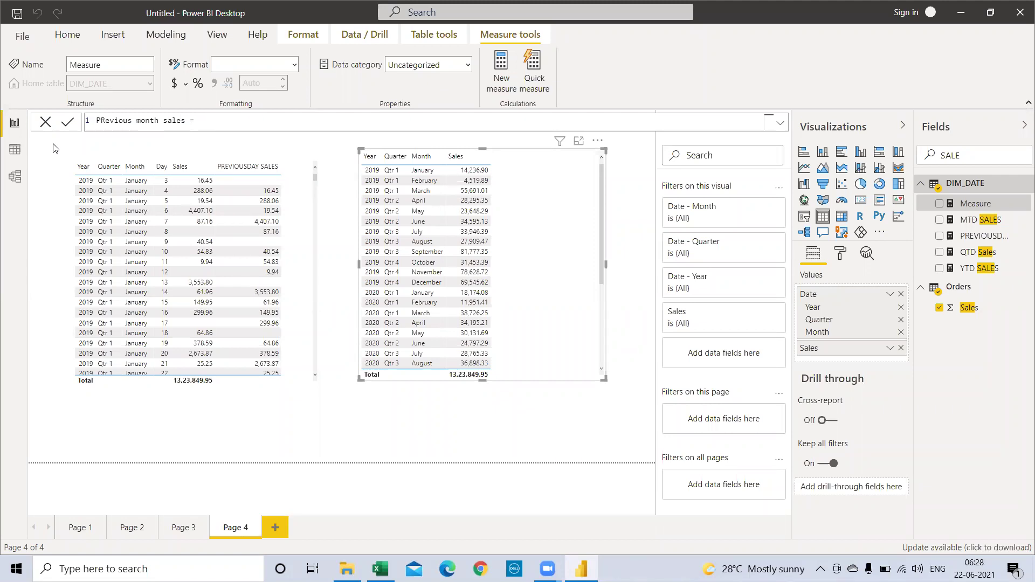
Define the PRevious month sales measure as CALCULATE(sum(Orders[Sales]), DIM_DATE[Date]) and add it to the second table.
text(= ca)
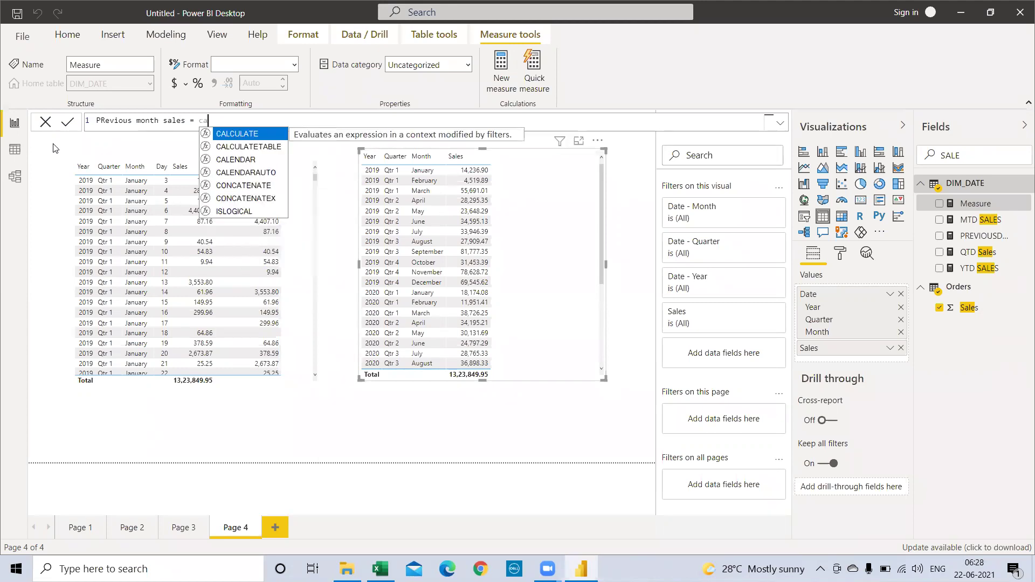
click(249, 135)
text(sum(sales)
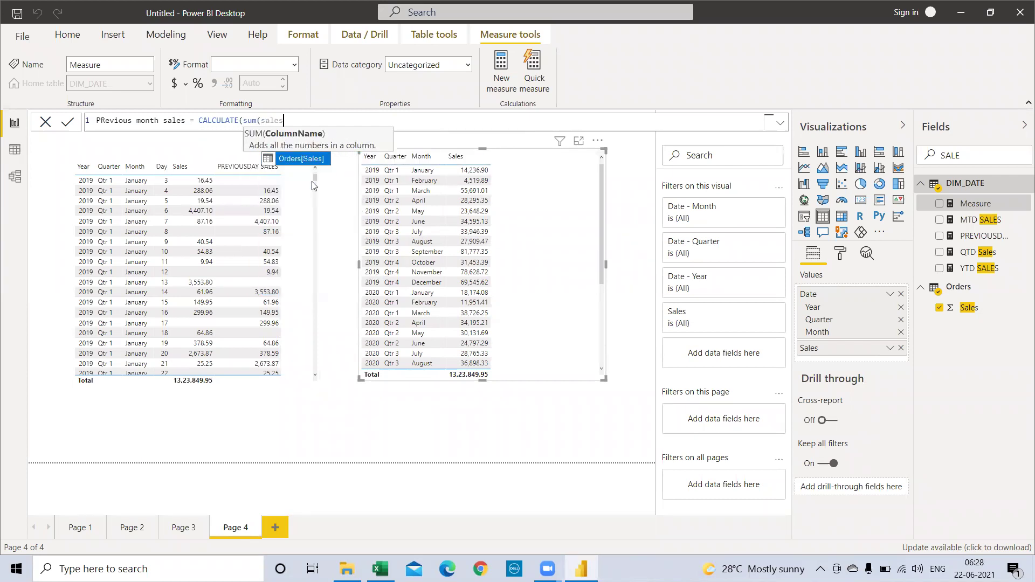
click(299, 157)
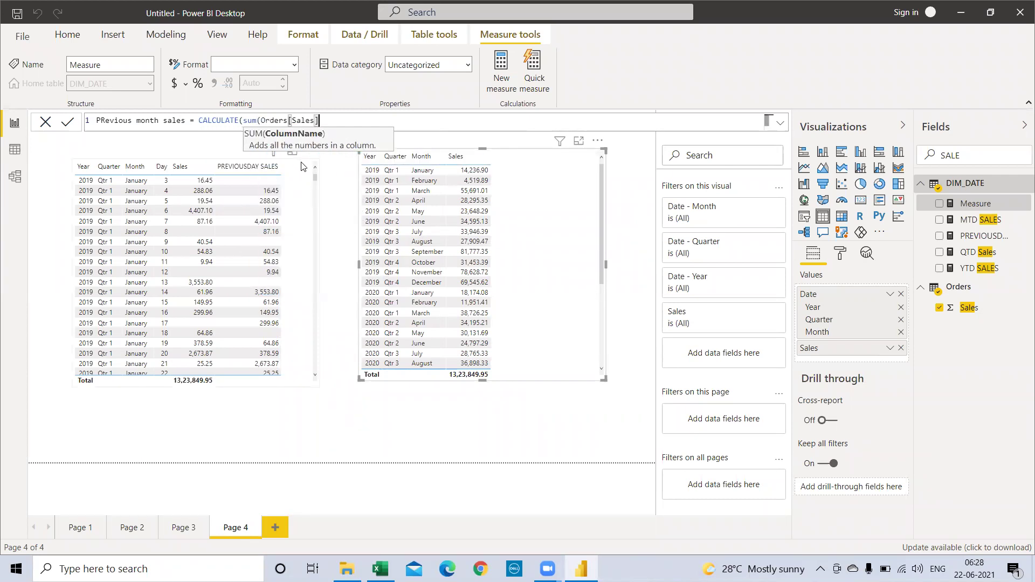
text(), dim)
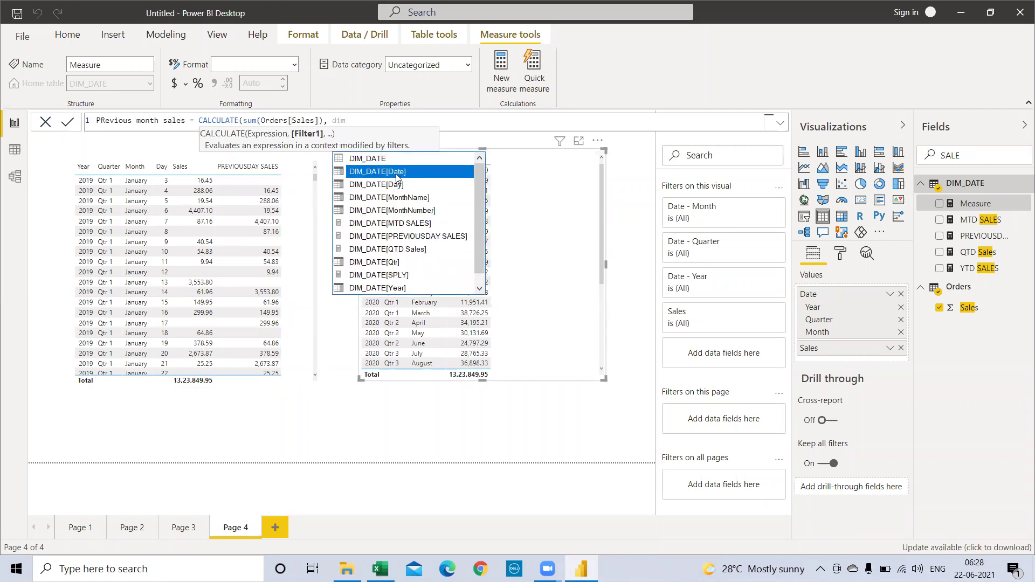
click(400, 172)
text())
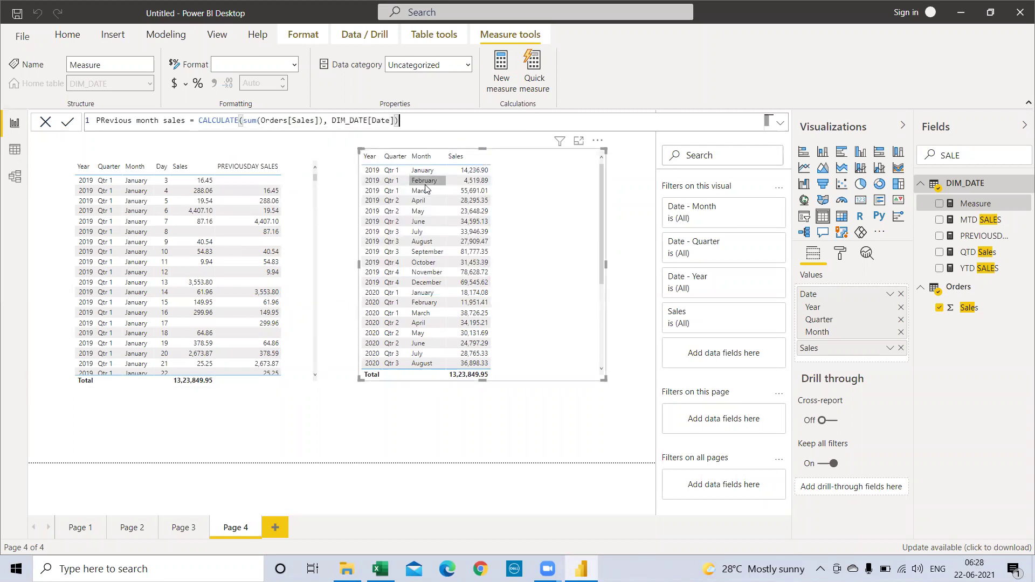
key(Return)
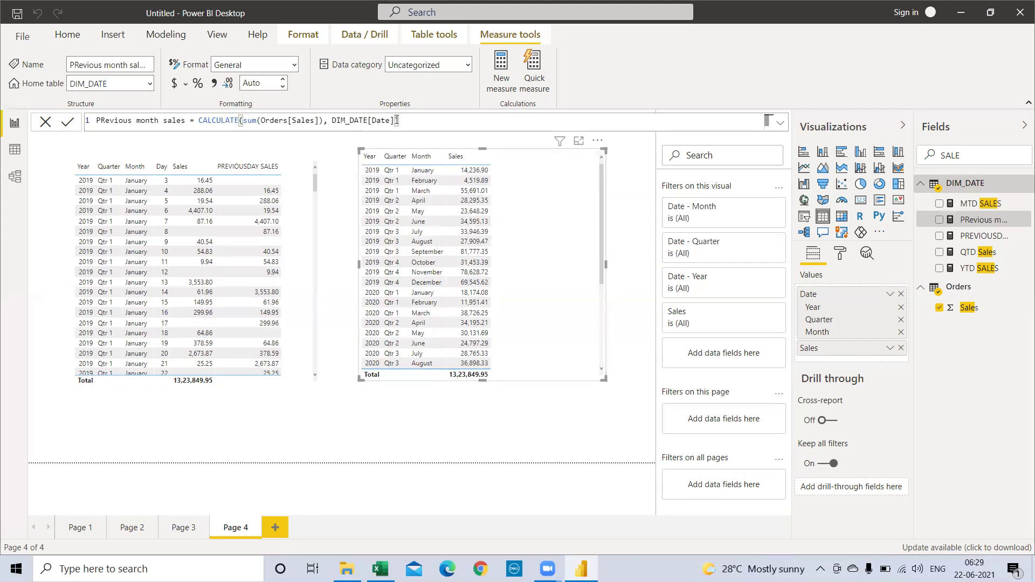
drag(397, 120, 331, 120)
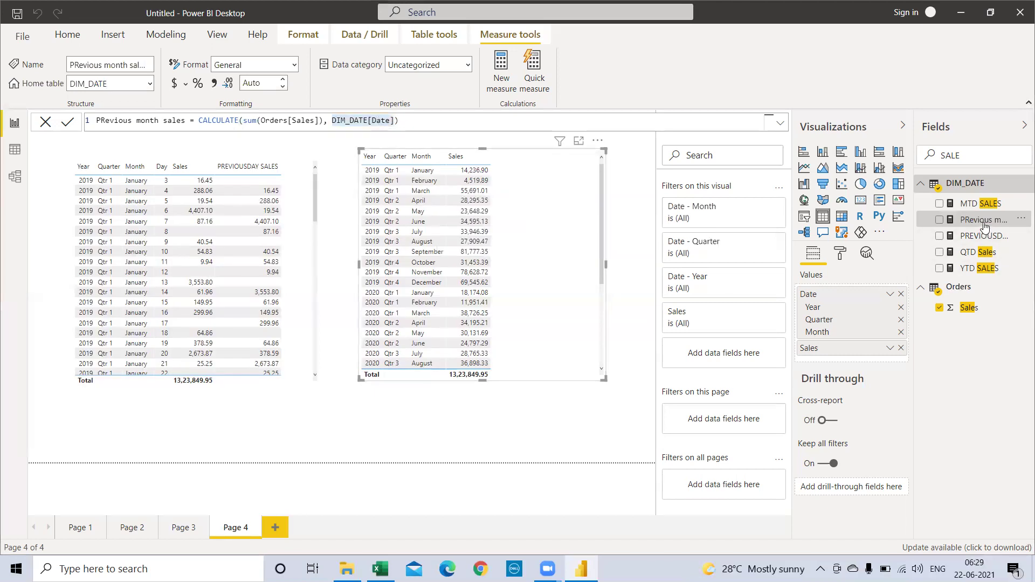
drag(484, 215, 513, 208)
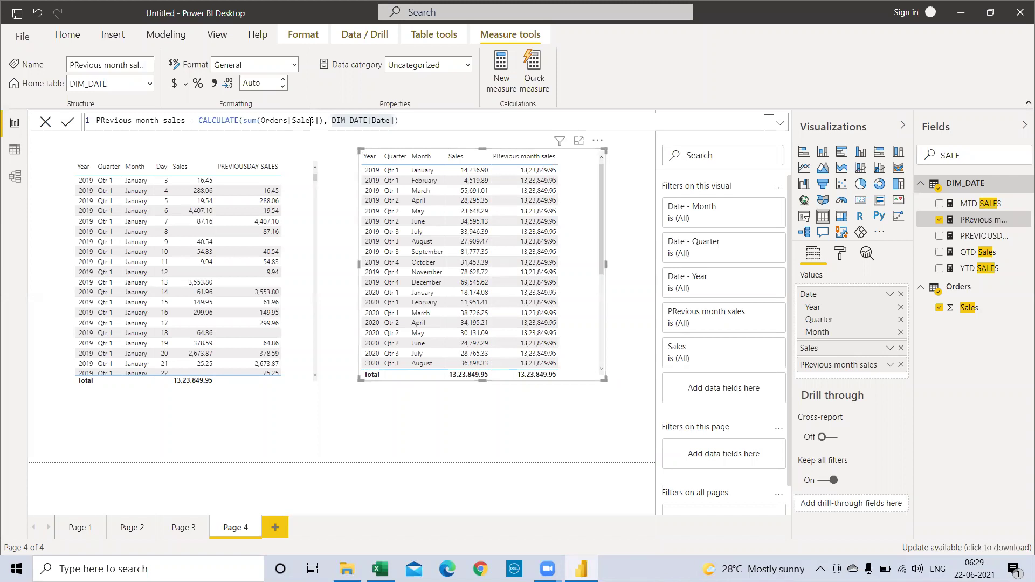
Replace the filter argument of the PRevious month sales measure with PREVIOUSMONTH(DIM_DATE[Date]) and review the second table's values.
drag(333, 120, 415, 121)
key(BackSpace)
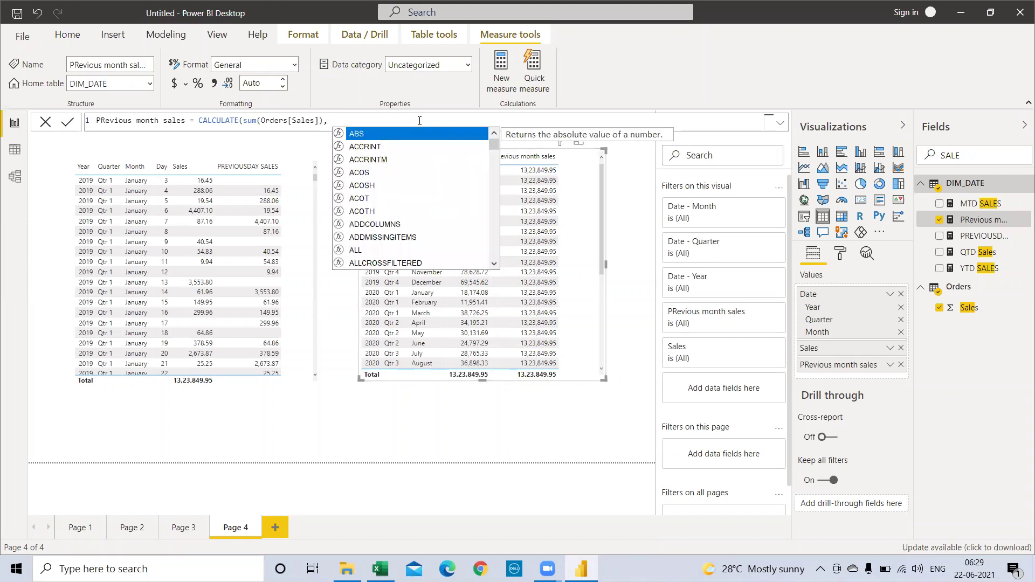
text(pre)
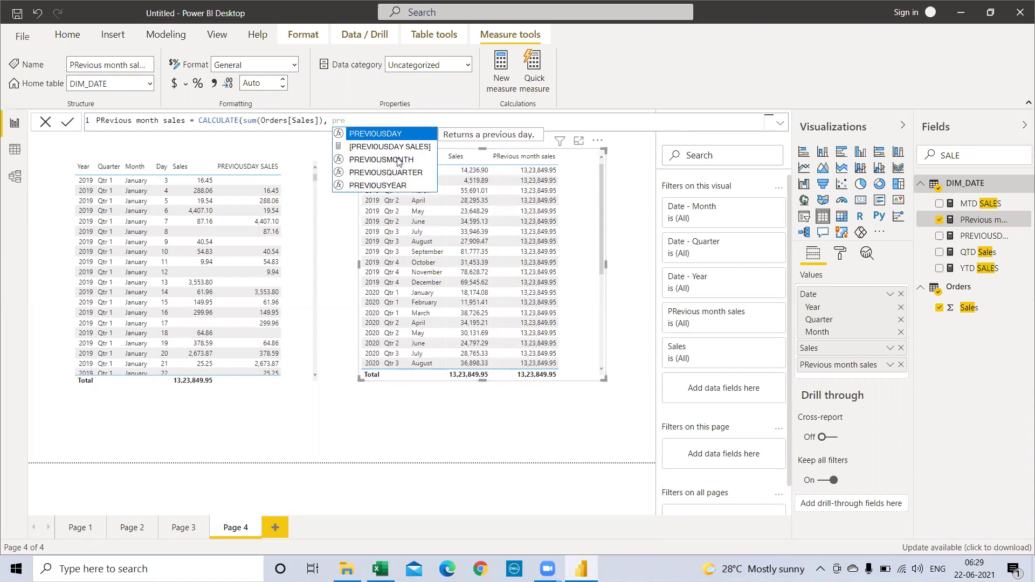
key(Down)
key(Down)
key(Tab)
text(di)
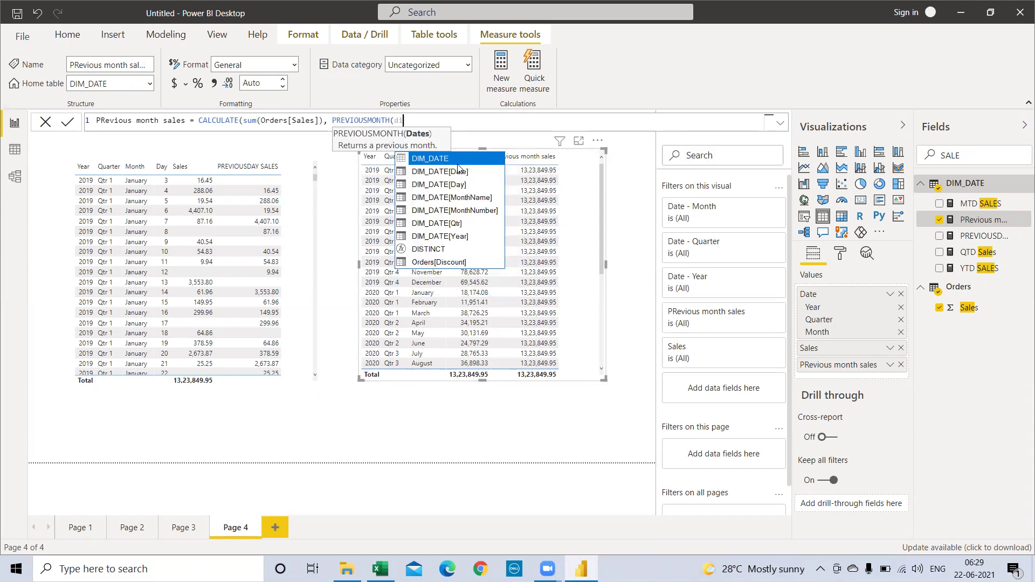
click(491, 171)
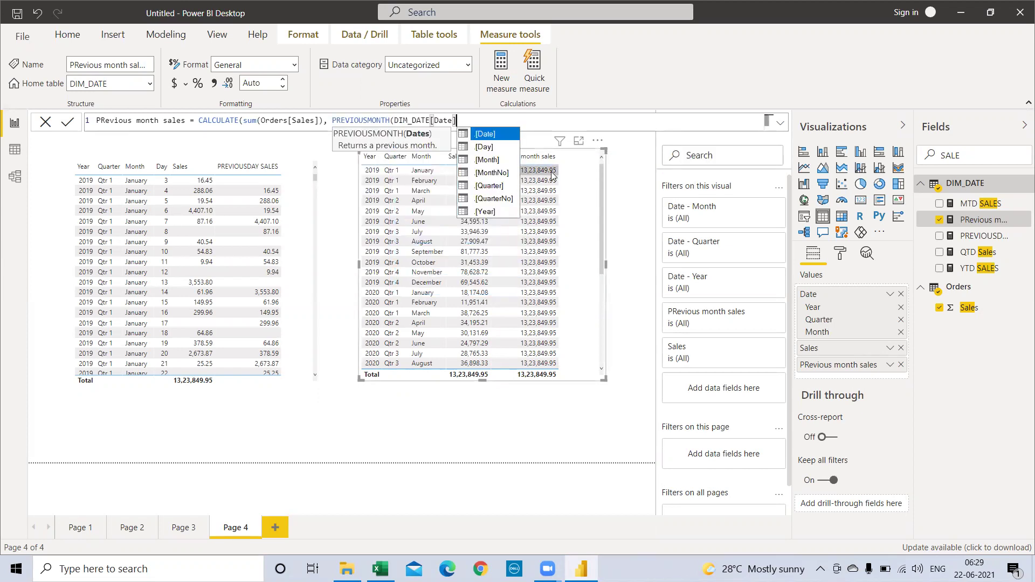
text()))
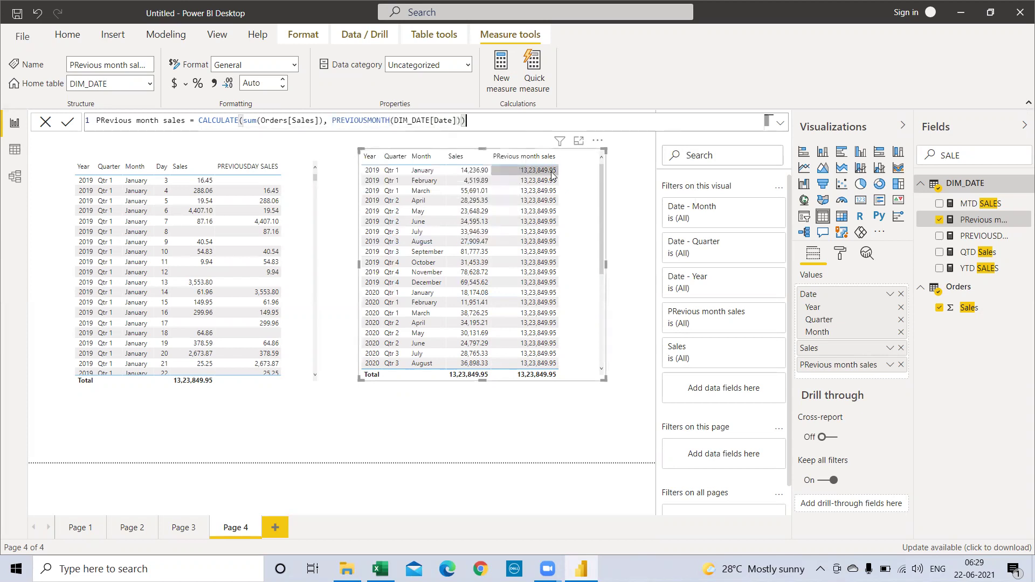
key(Return)
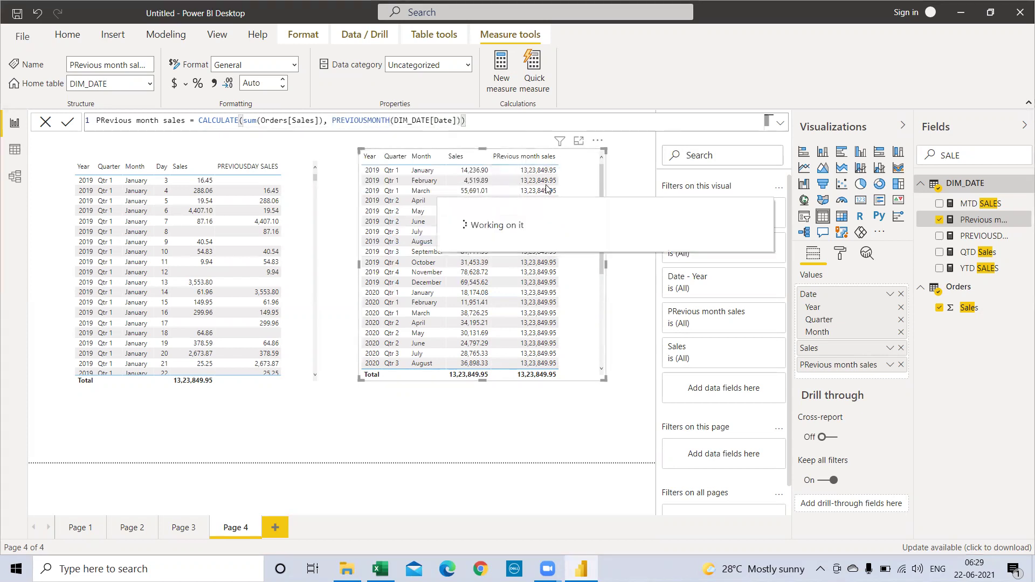
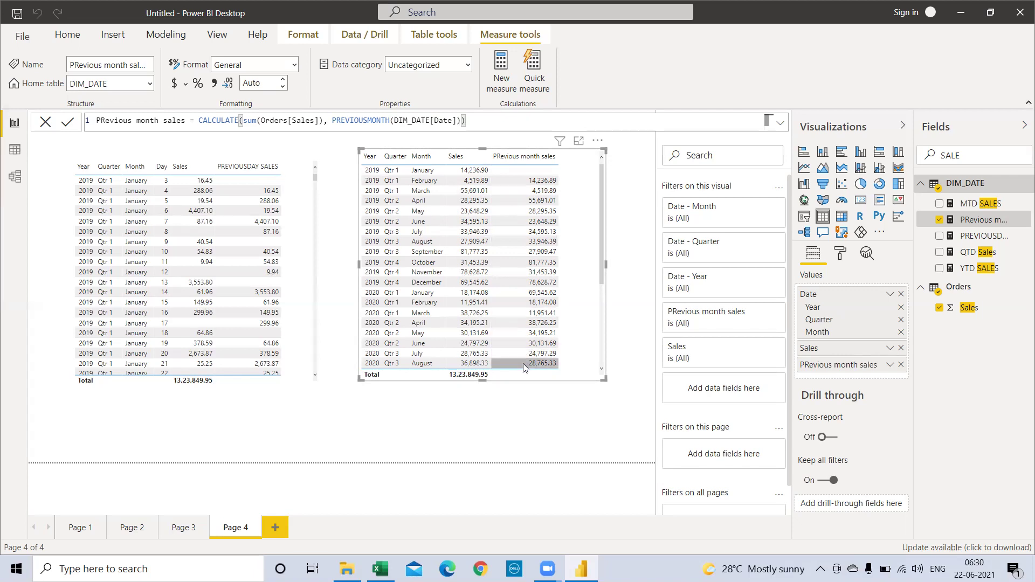
scroll(511, 329, down, 3)
scroll(511, 330, up, 3)
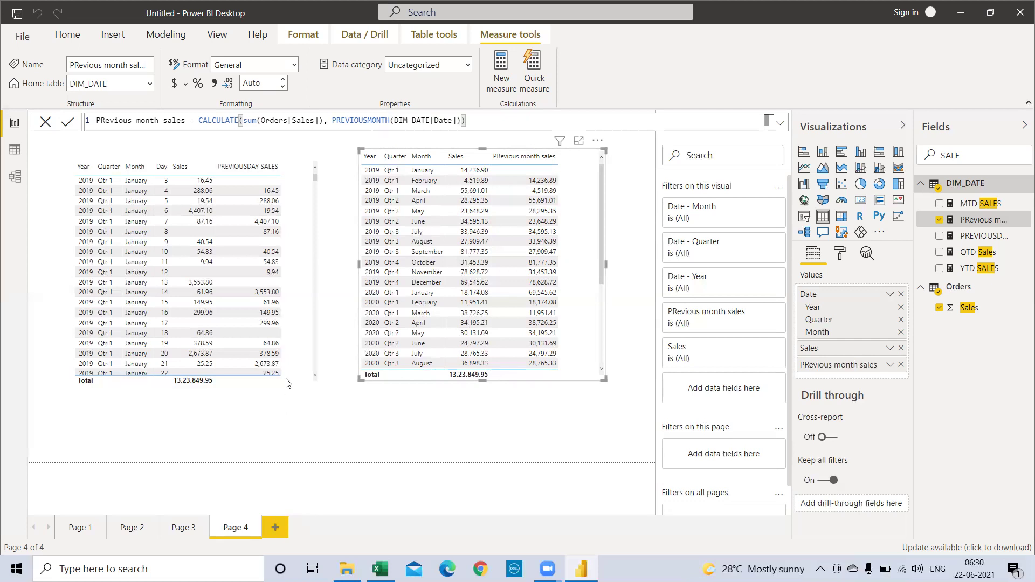
Add a new report page, insert a table visual on it and enlarge the visual.
click(274, 530)
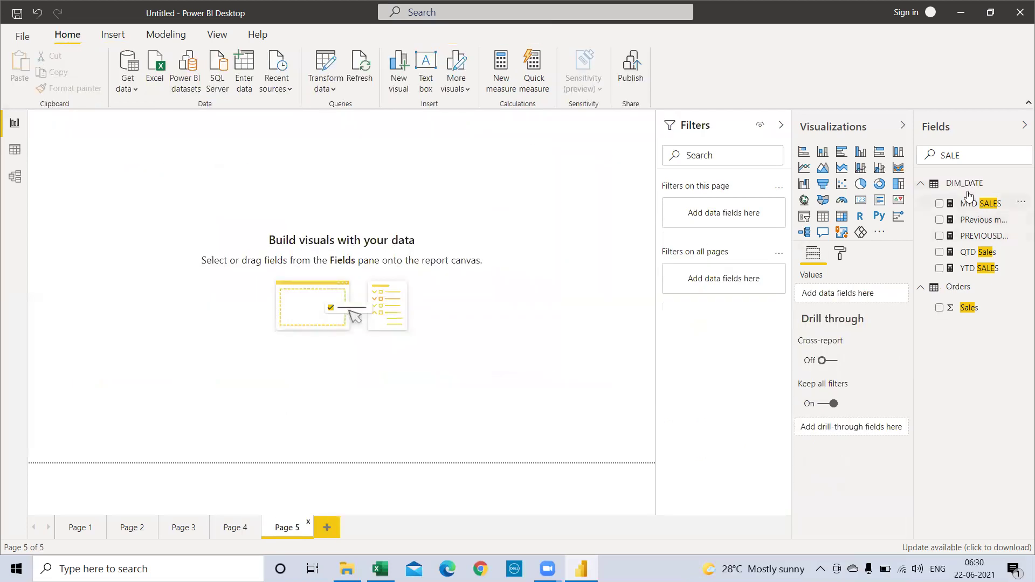
click(824, 217)
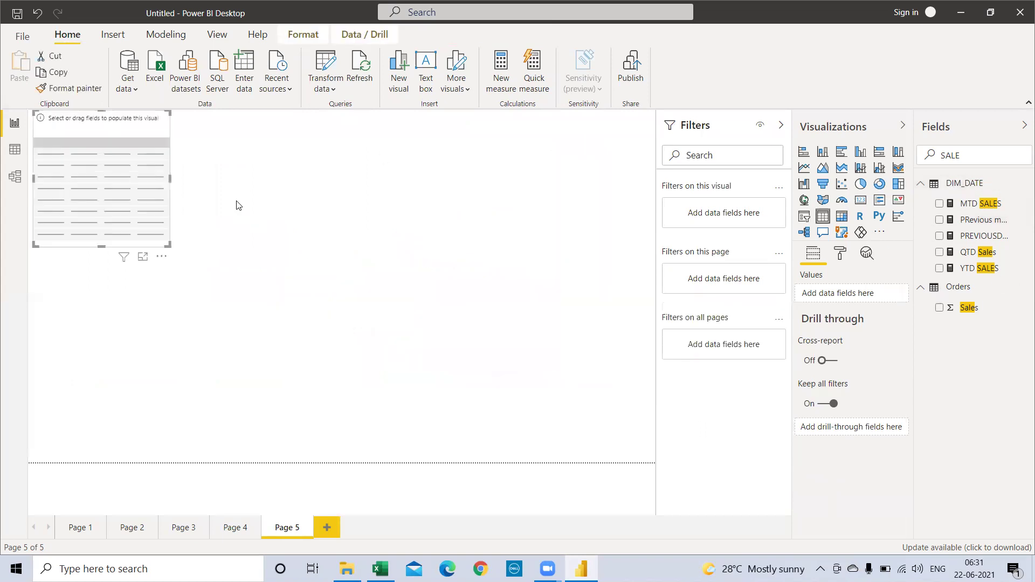
drag(172, 249, 271, 306)
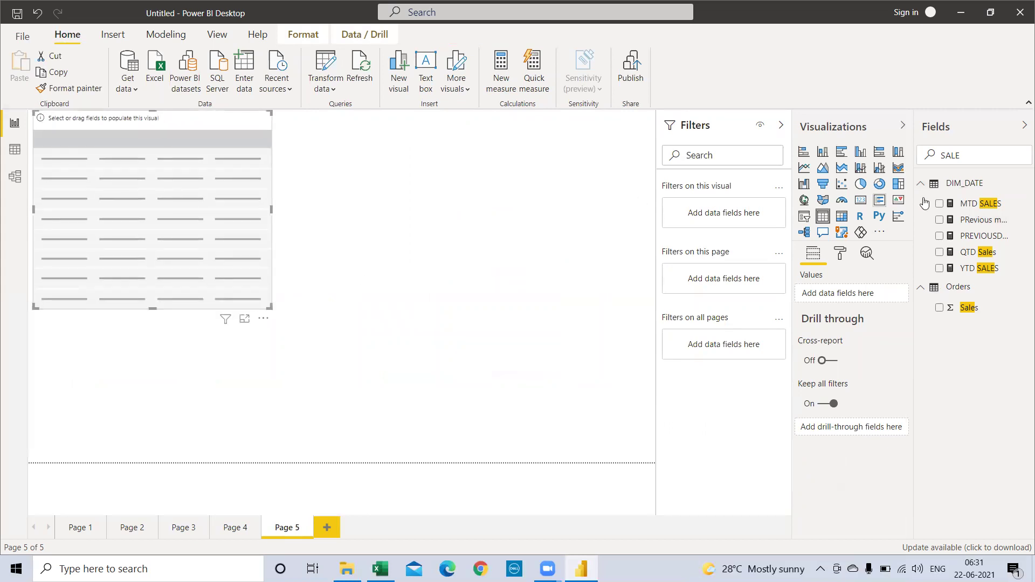
Add the Date hierarchy from DIM_DATE and Sales from Orders to the new table, replacing the fields search with sales.
click(964, 151)
key(ctrl+a)
key(BackSpace)
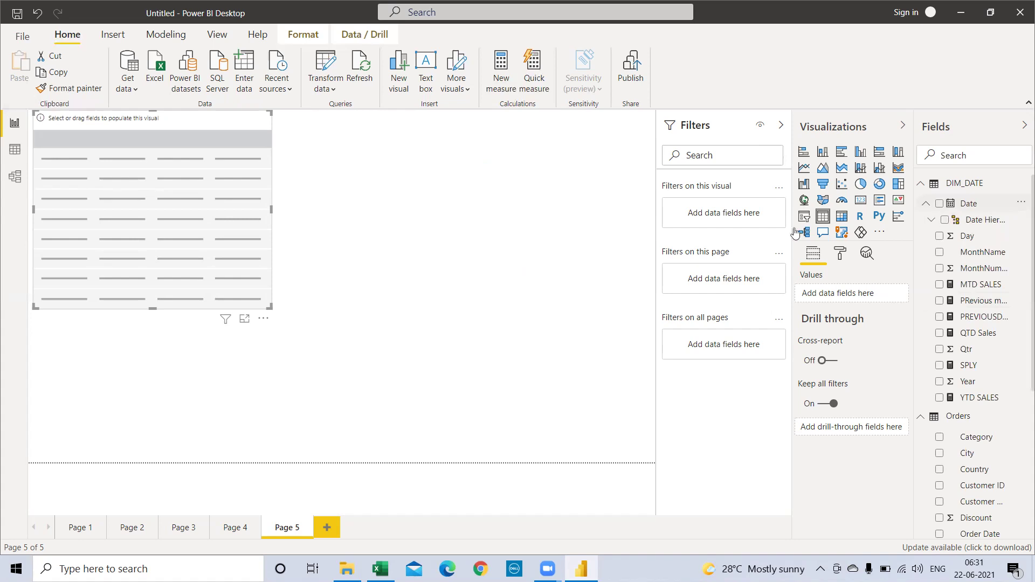
click(939, 204)
click(975, 155)
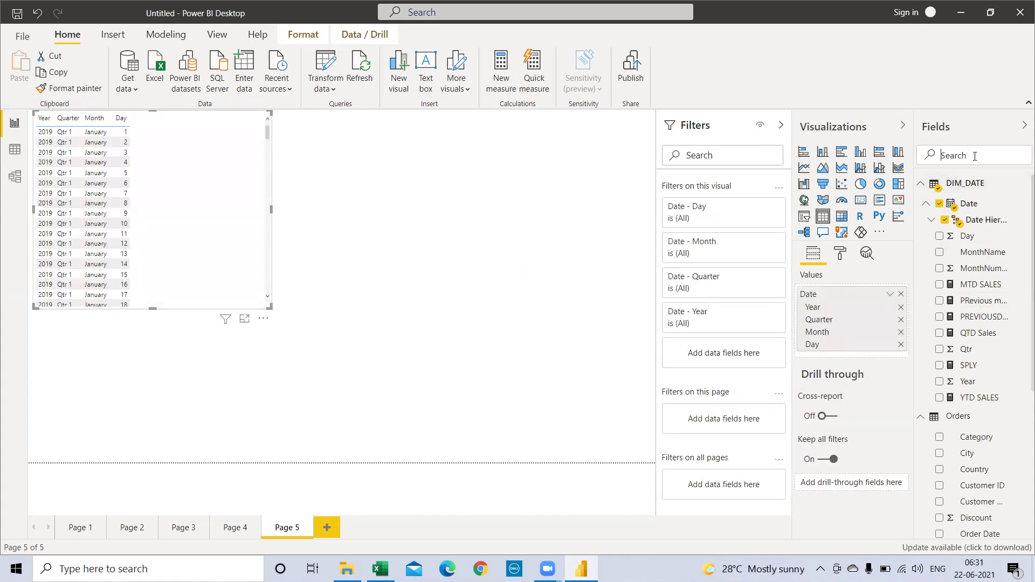
text(sales)
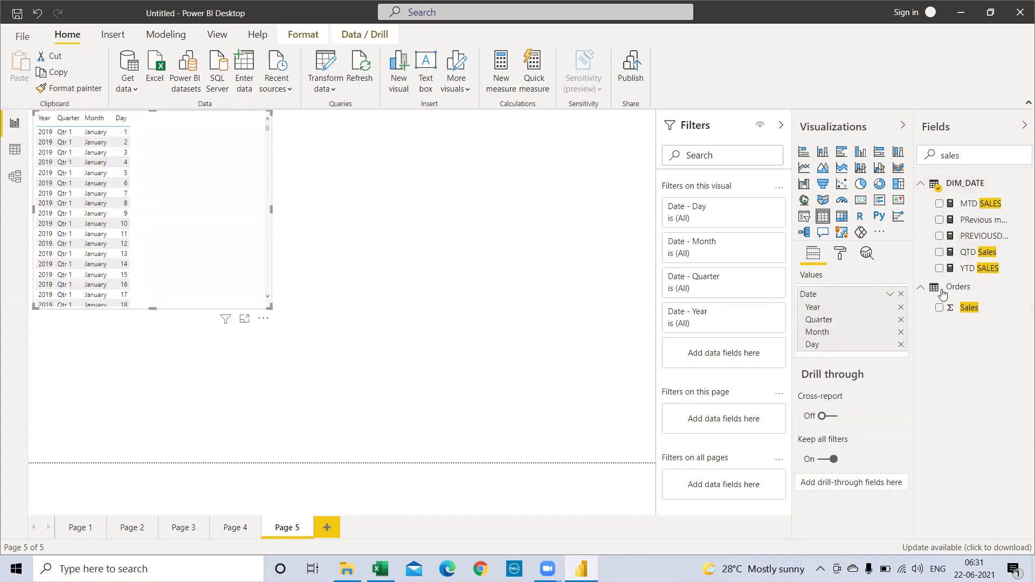
click(939, 308)
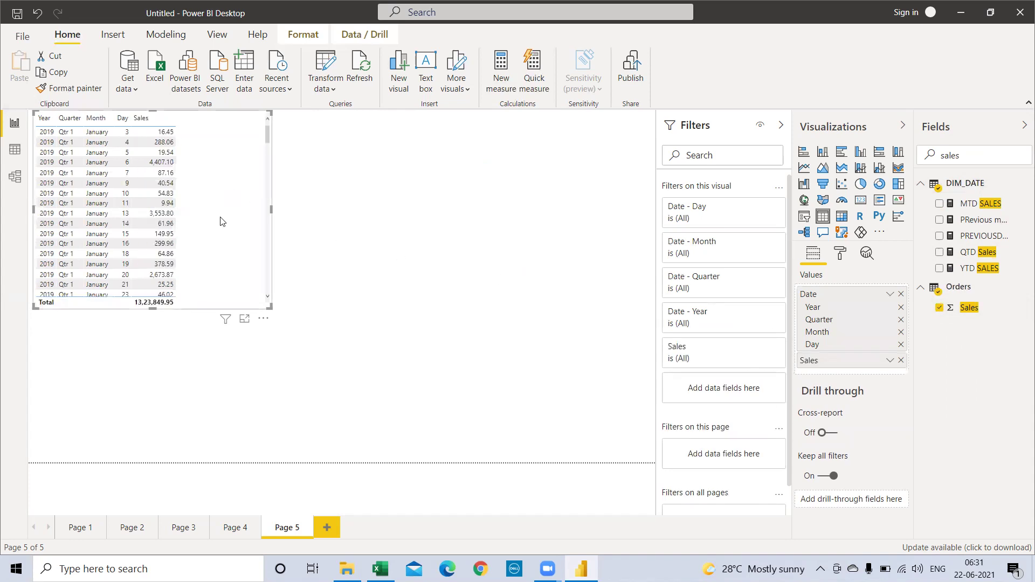
Enlarge the table further and remove its Day and Month levels, keeping Year and Quarter.
drag(269, 307, 346, 343)
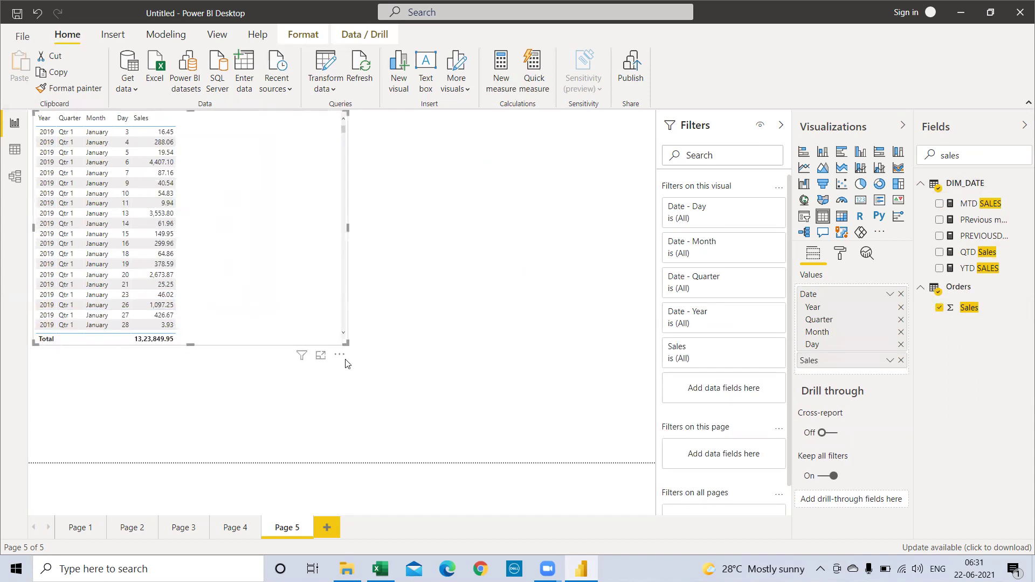
click(901, 344)
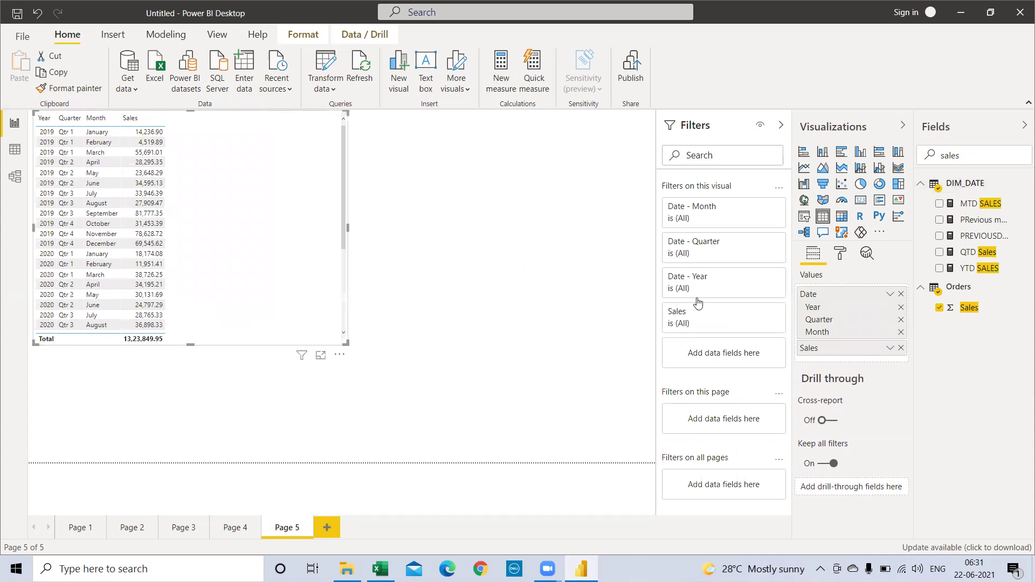
click(901, 331)
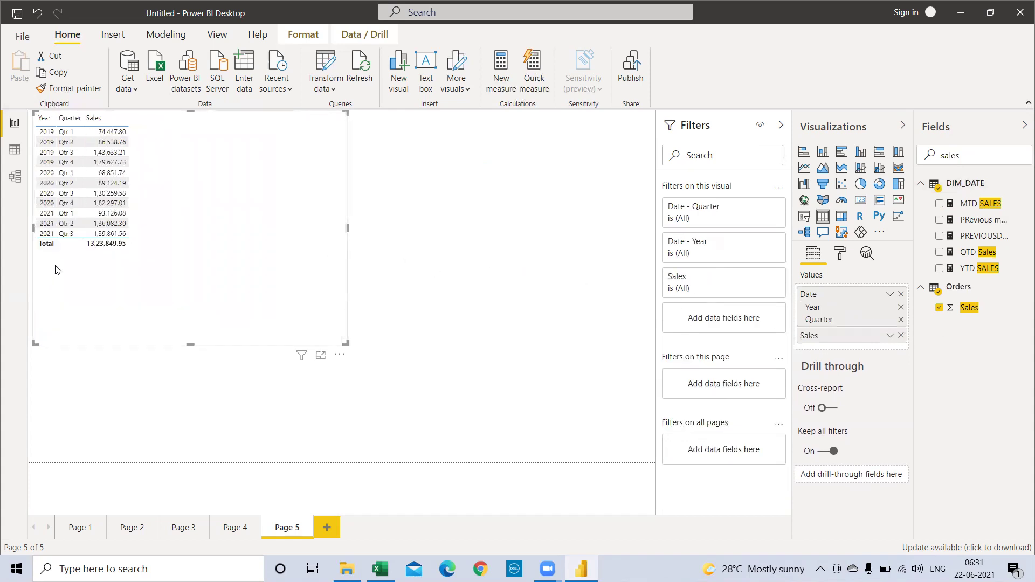
Clear the fields search and start a new measure Previous Year Sales as CALCULATE with the expression sum(Orders[Sales]).
click(957, 155)
key(BackSpace)
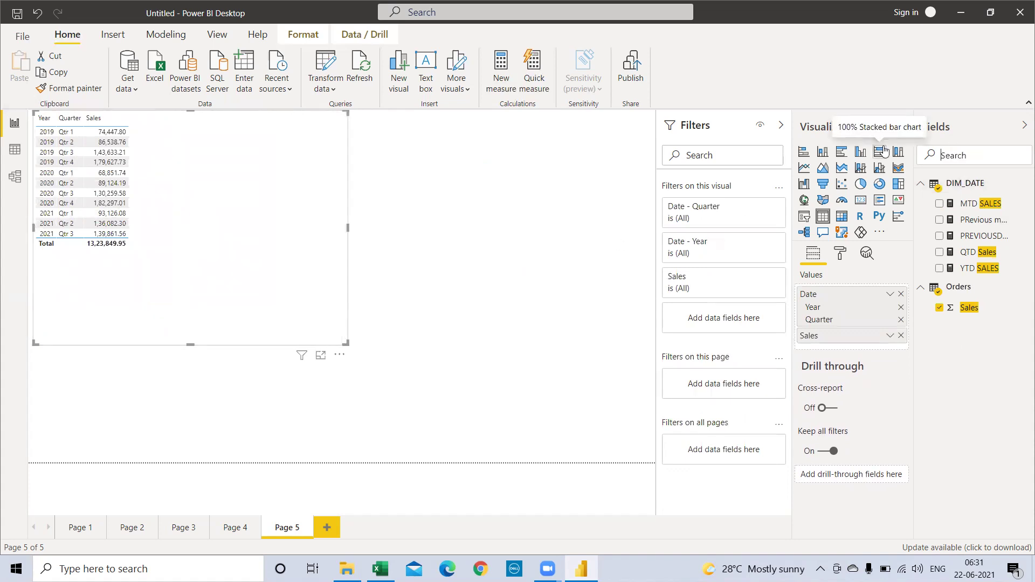
click(506, 69)
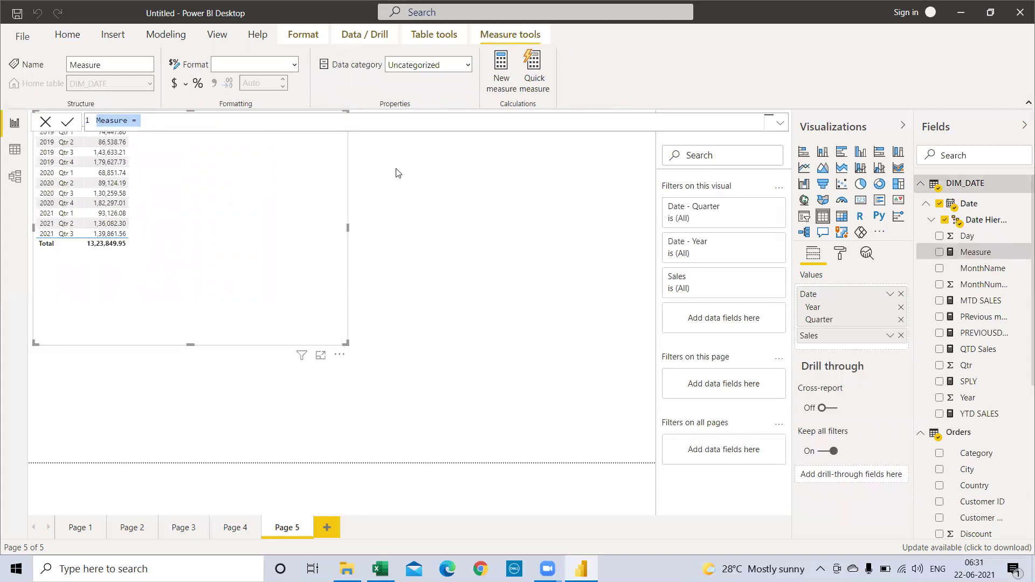
text(P)
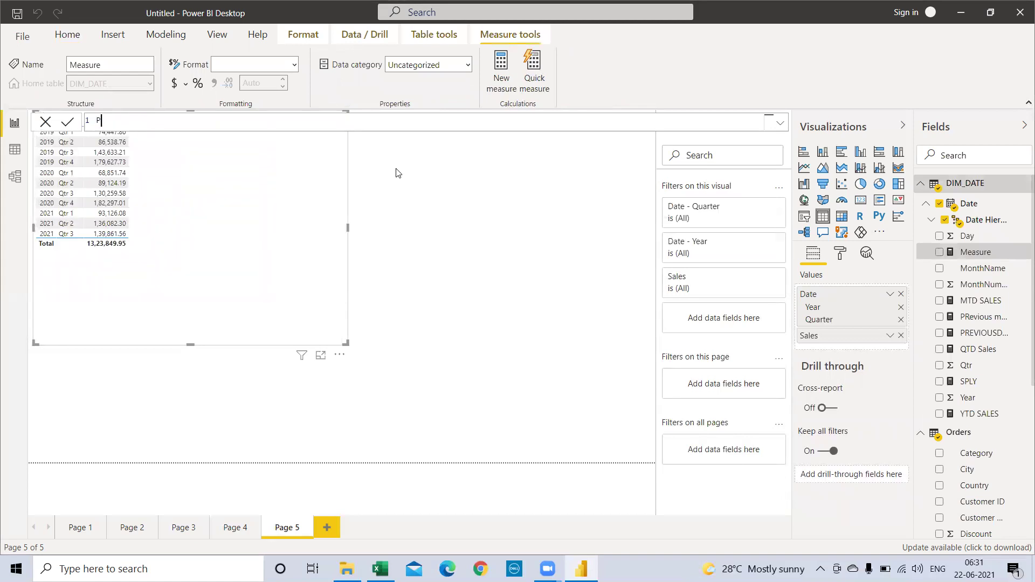
text(revious Year Sales = cal)
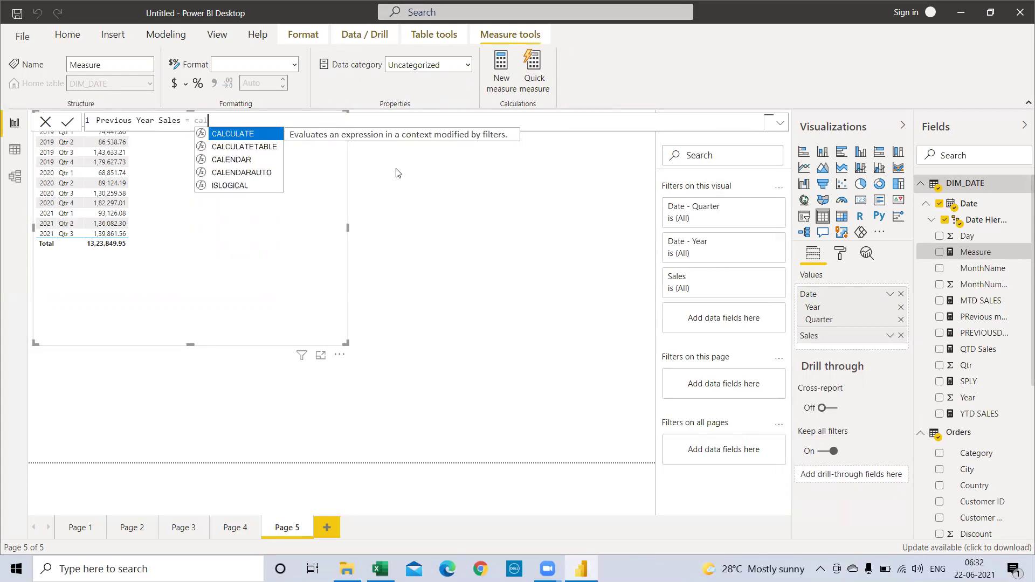
key(Tab)
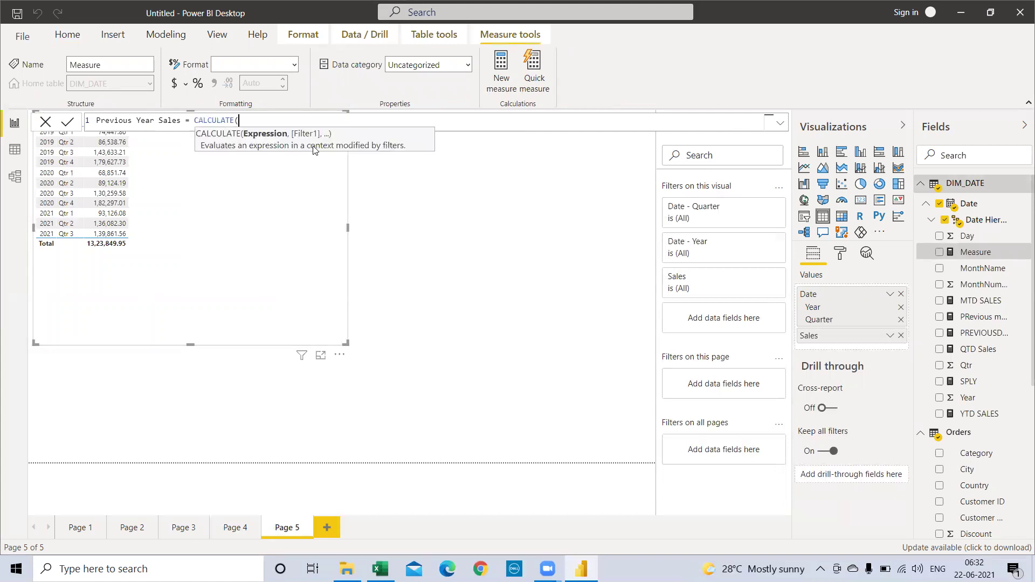
text(sum)
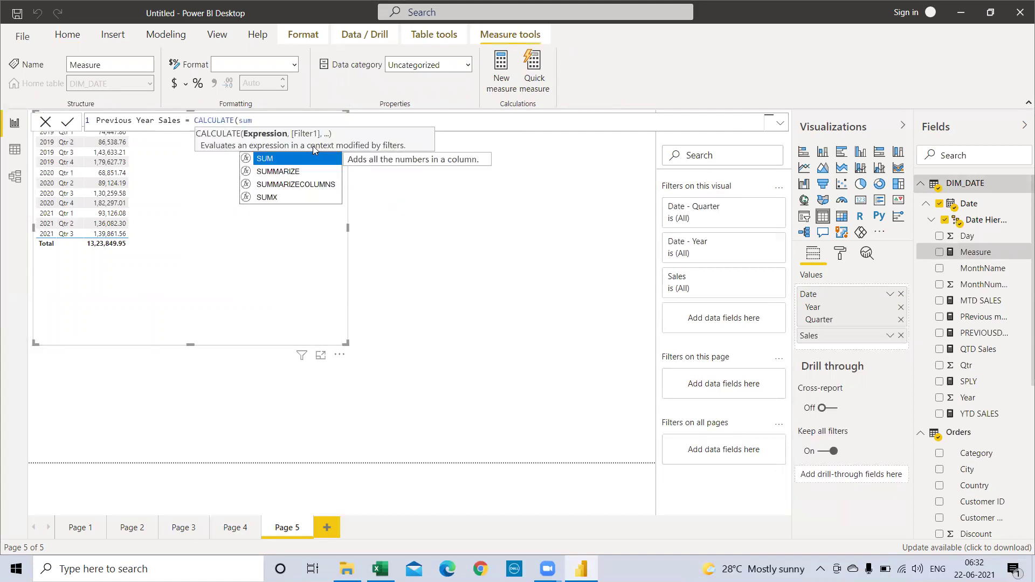
text((sales)
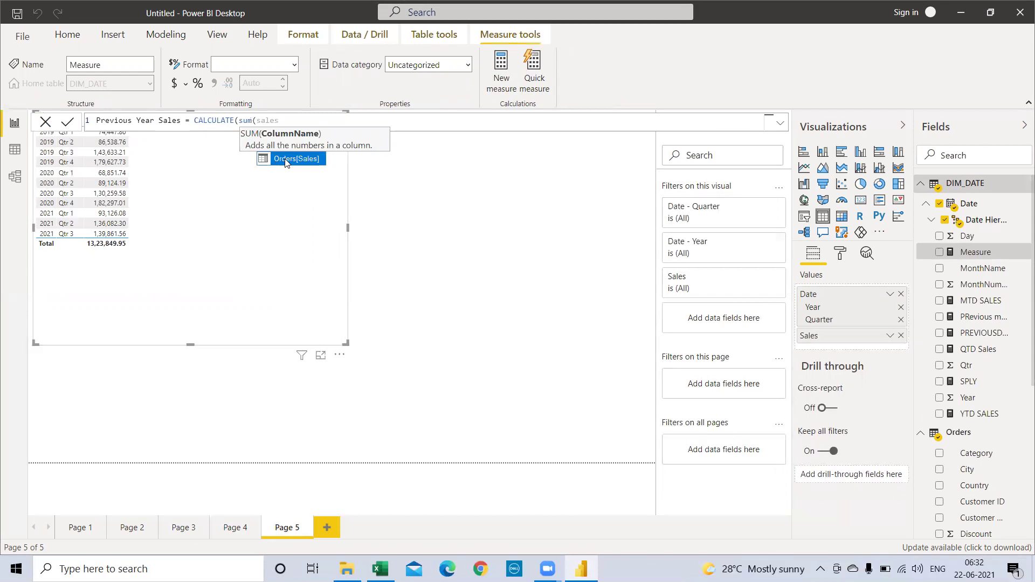
click(290, 161)
text())
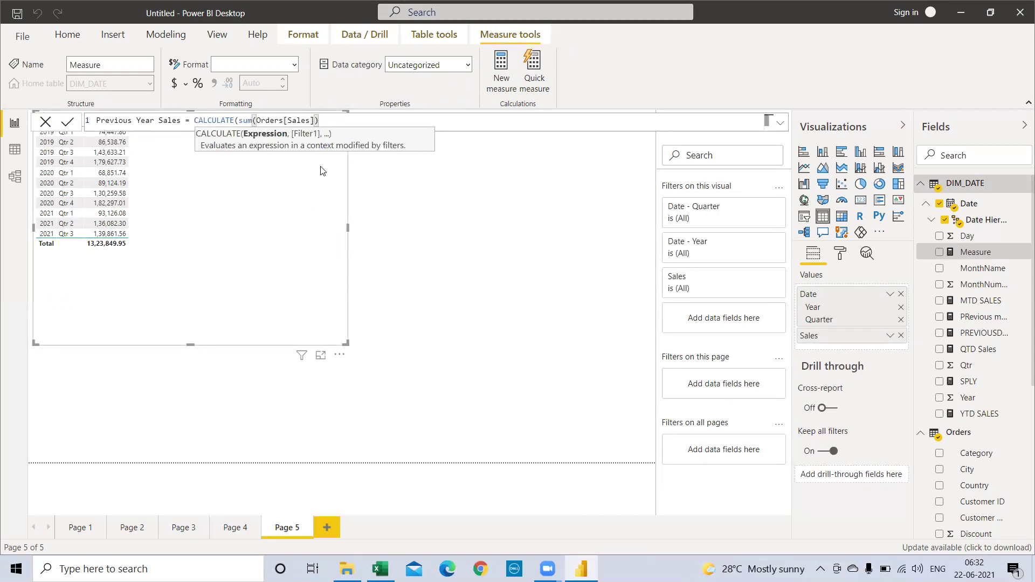
Complete the measure's CALCULATE with the filter PREVIOUSQUARTER(DIM_DATE[Date]) in place of PREVIOUSYEAR and commit it.
text(,)
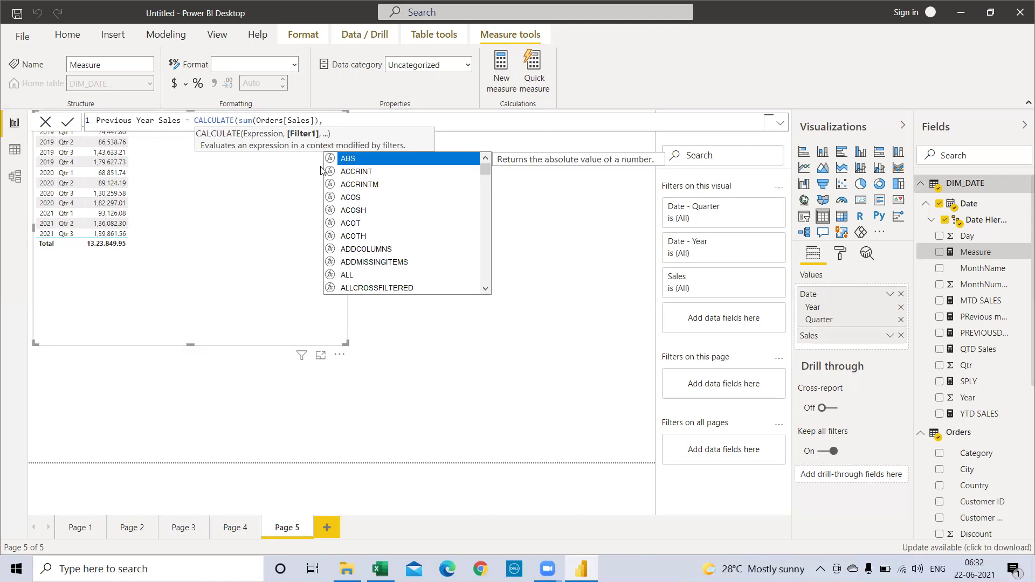
text(pre)
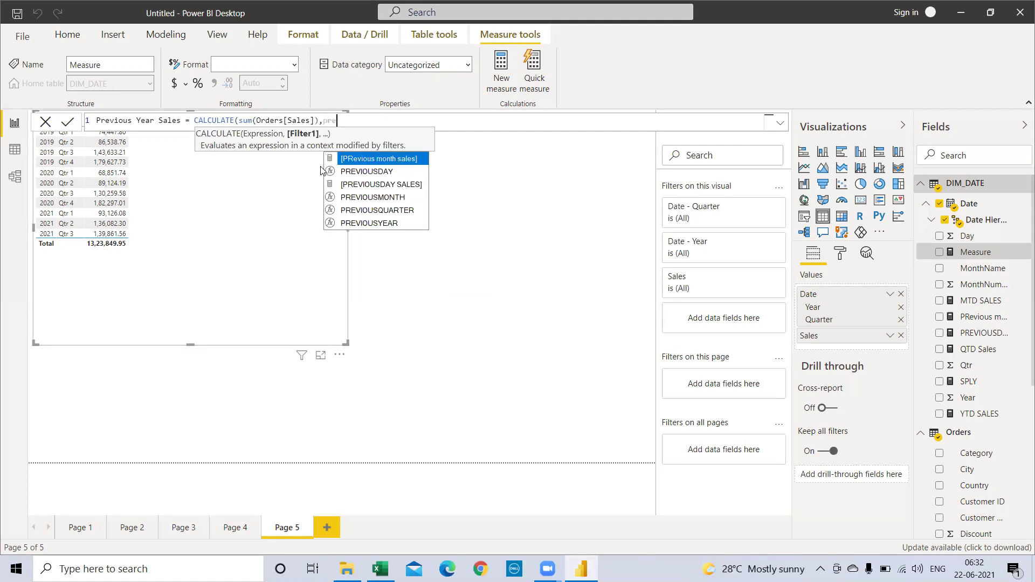
click(376, 224)
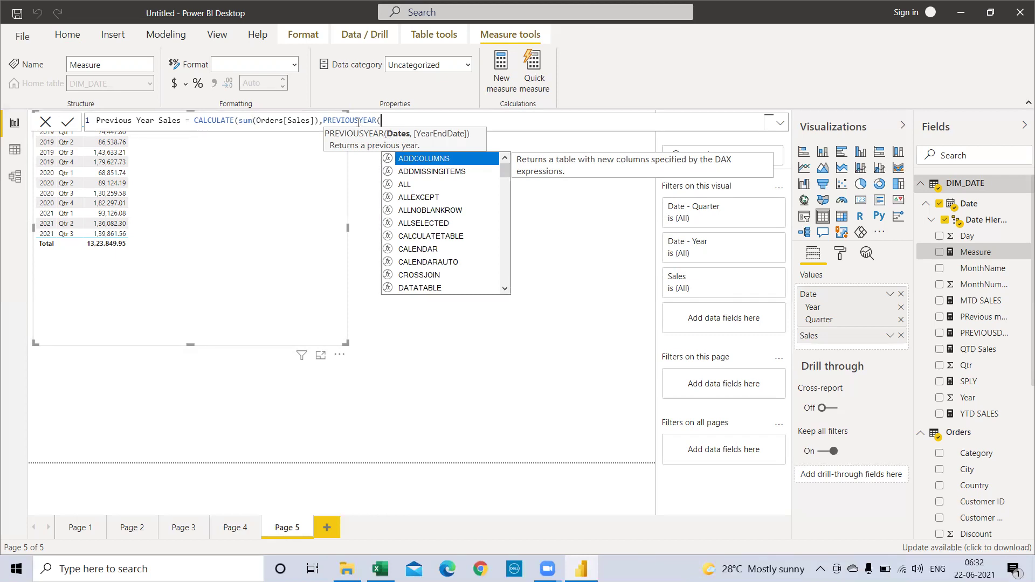
drag(359, 121, 382, 121)
text(q)
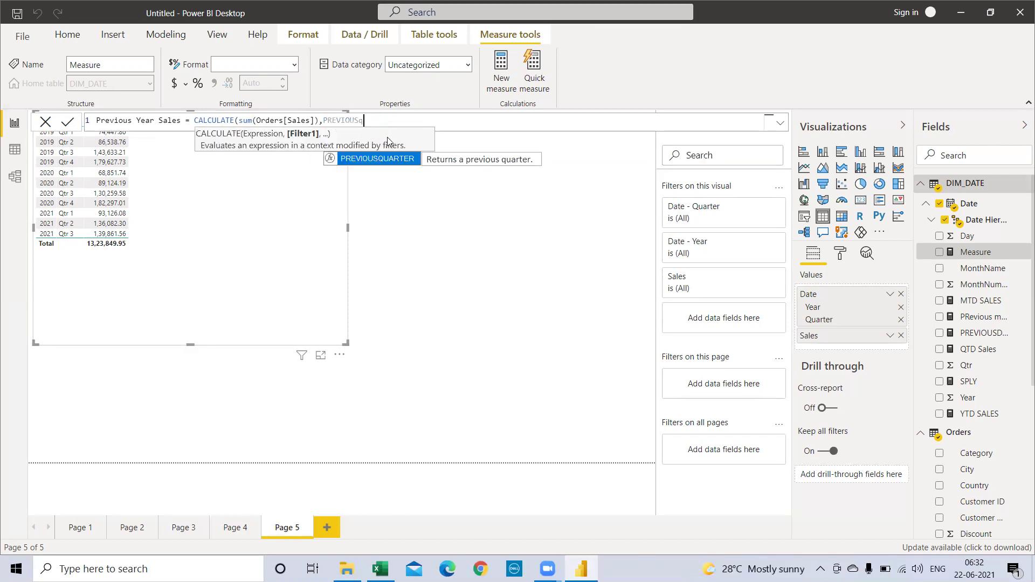
click(386, 160)
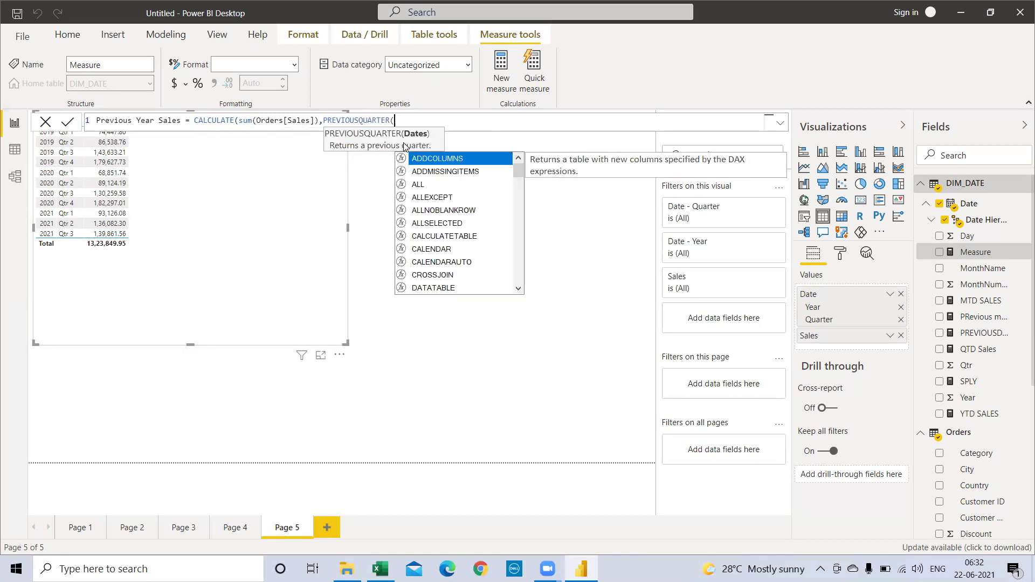
text(dim)
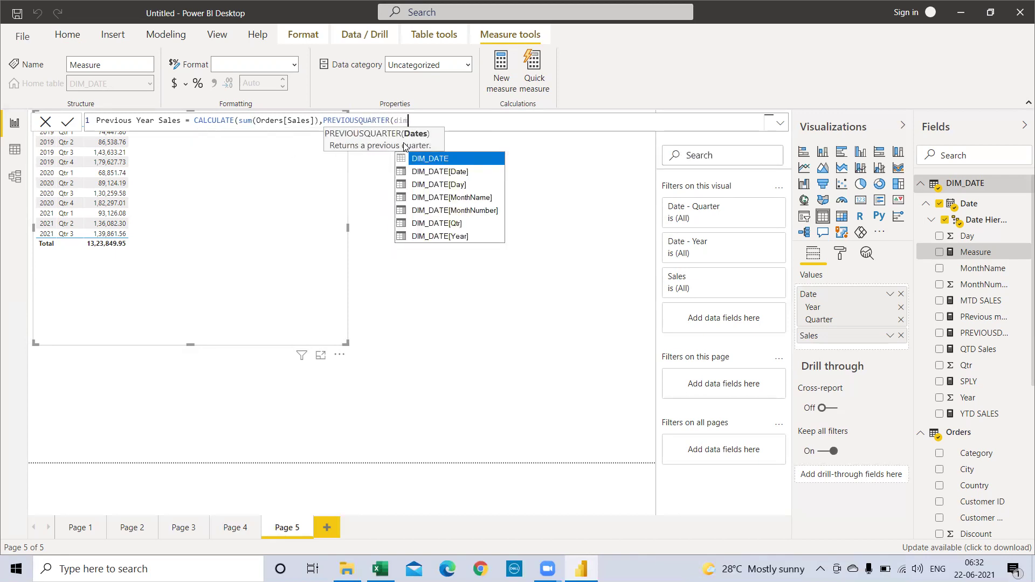
click(457, 172)
text())
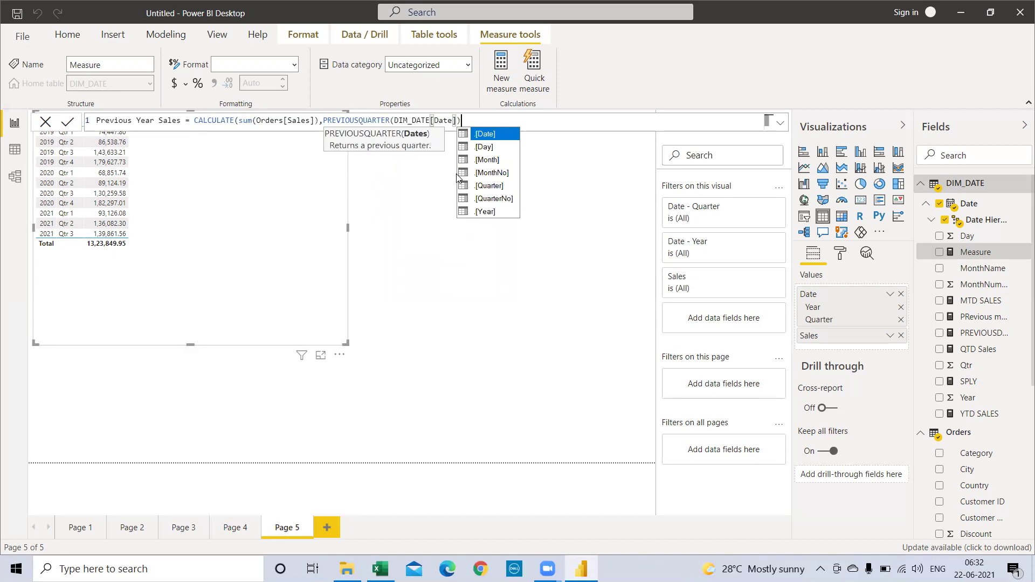
text())
key(Return)
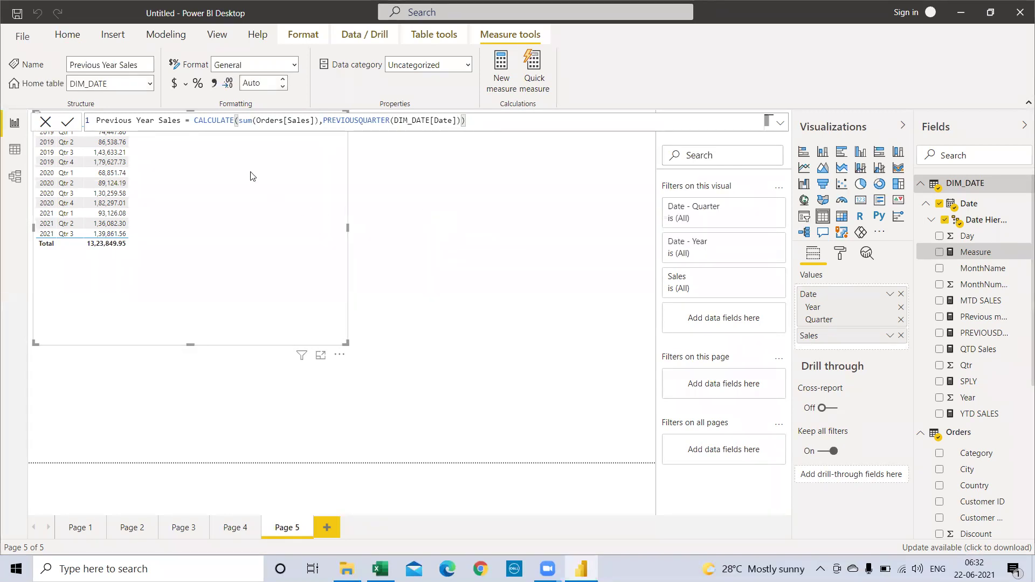
key(Return)
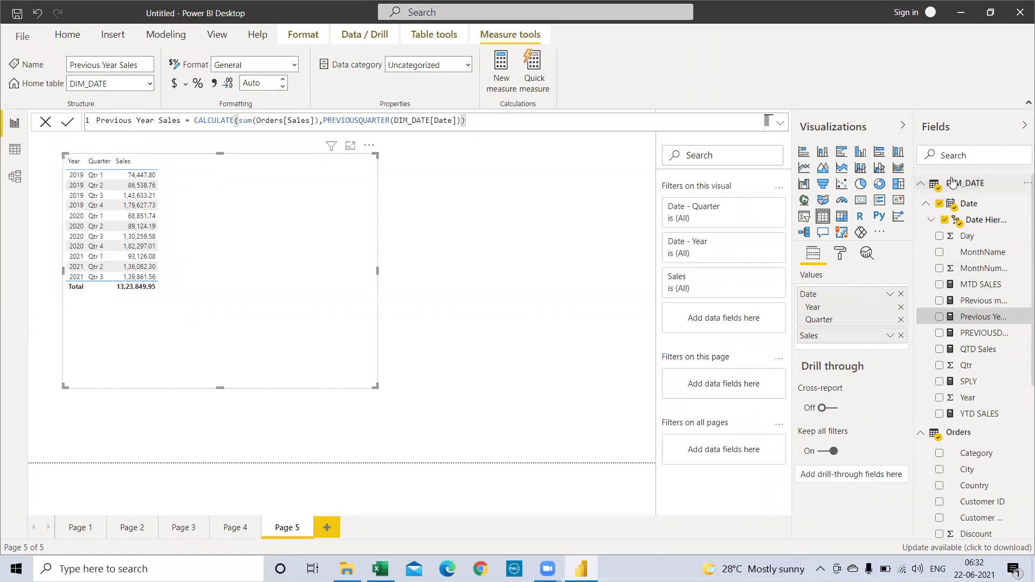
Search the fields for sale, add Previous Year Sales to the Year and Quarter table and compare its values with Sales.
text(pre)
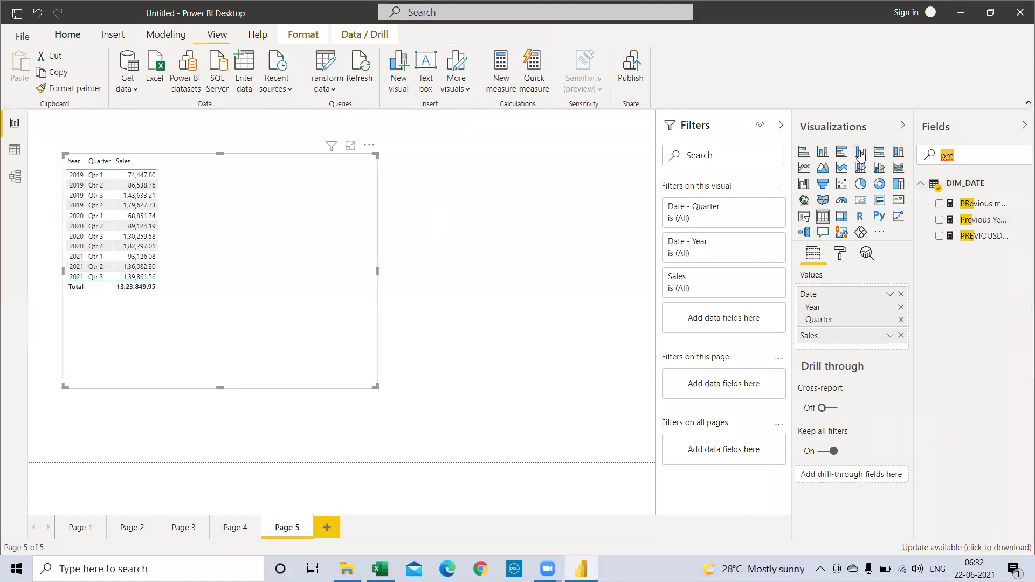
text(sale)
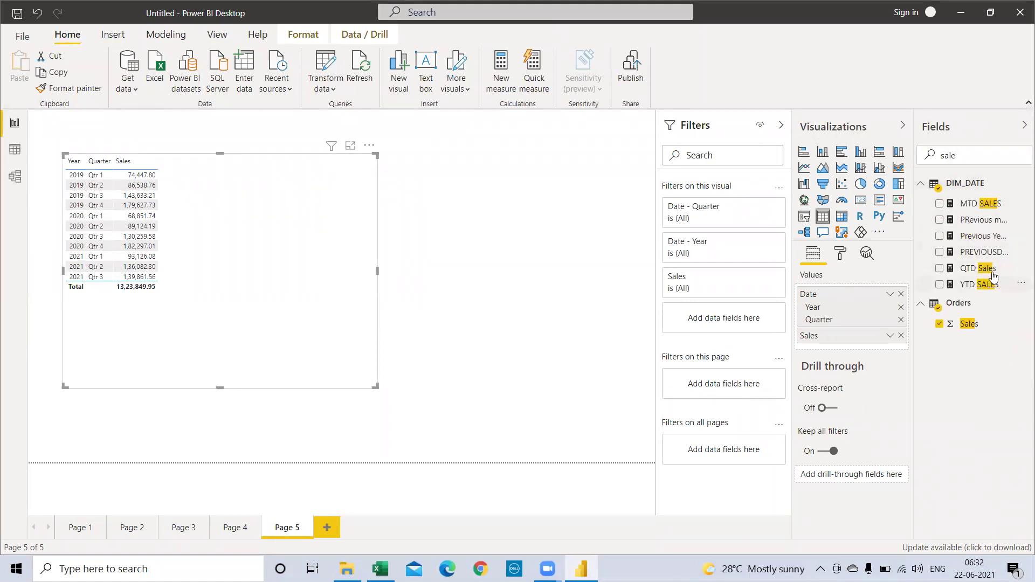
click(940, 236)
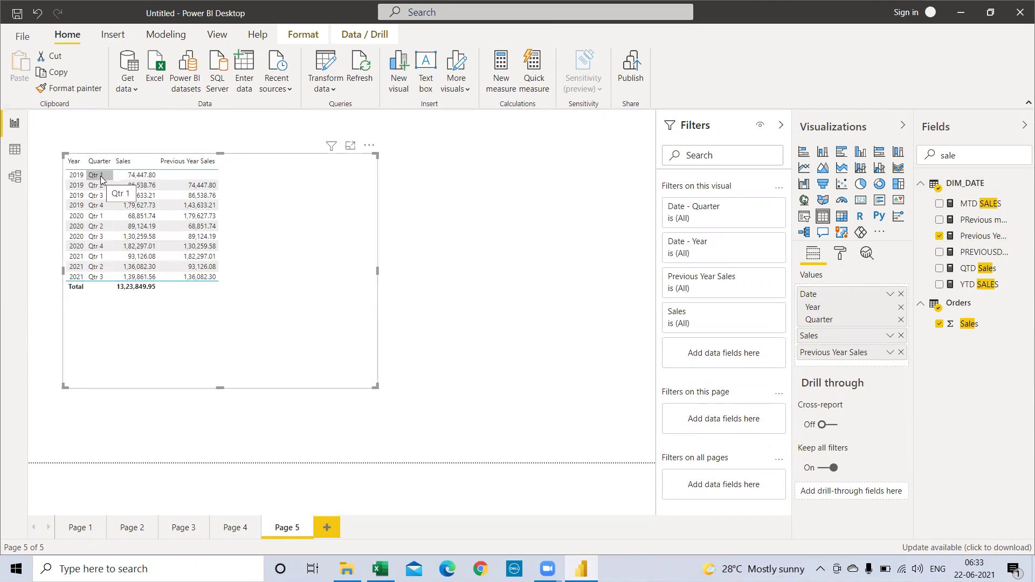
click(129, 185)
click(173, 193)
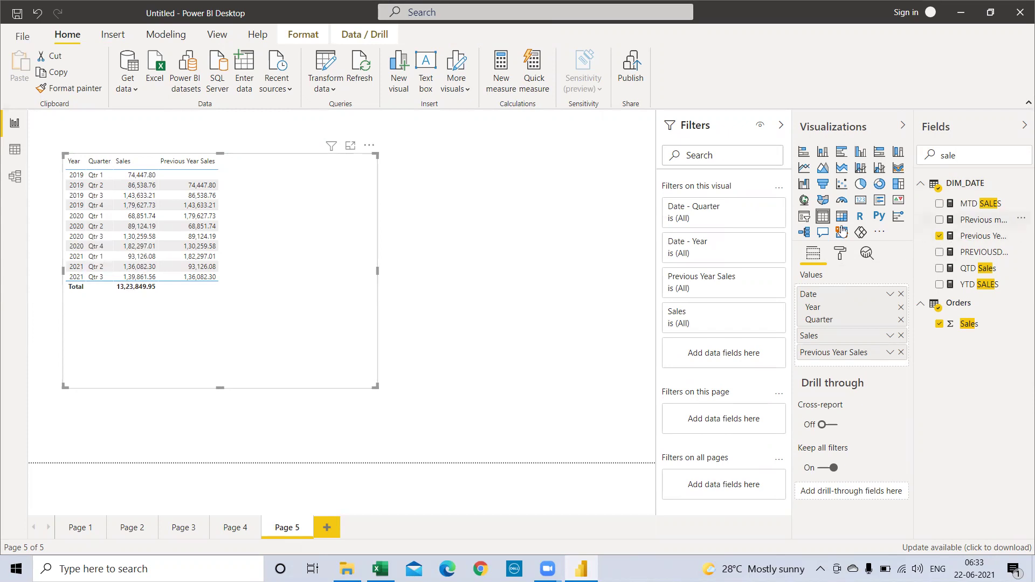
Rename the Previous Year Sales measure as Previous Qtr Sales in its formula and commit the change.
click(979, 237)
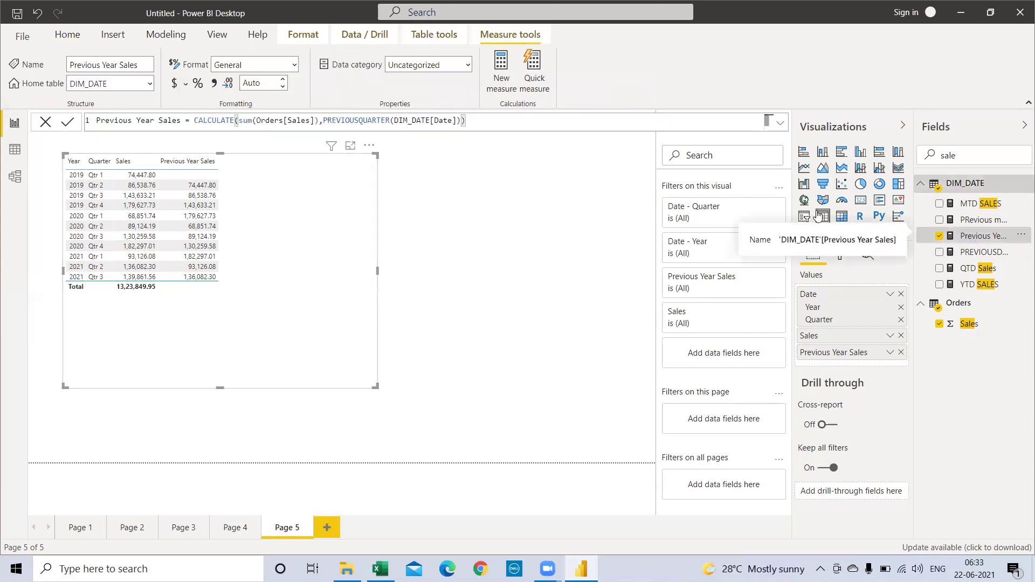
double_click(140, 122)
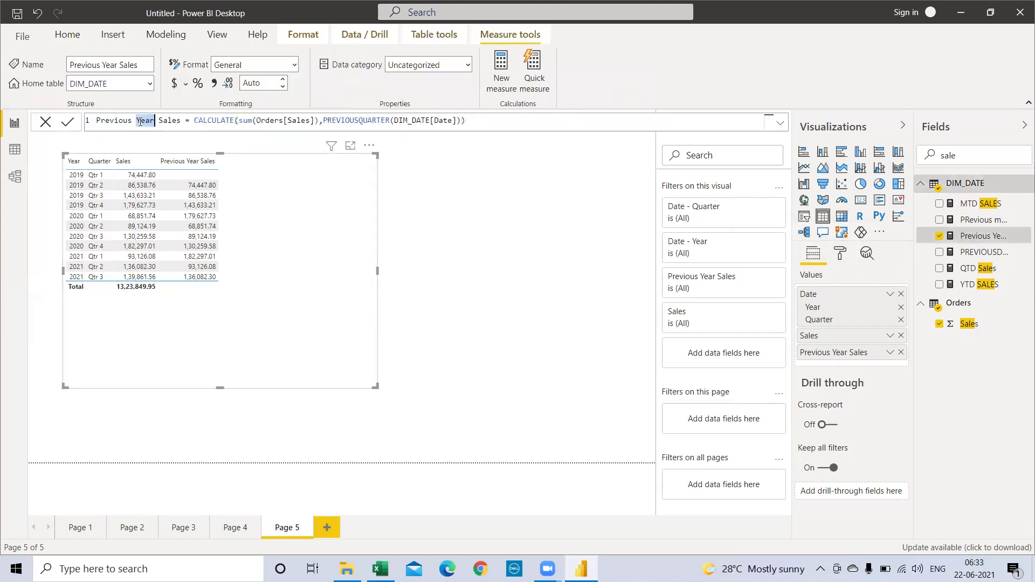
text(Qtr)
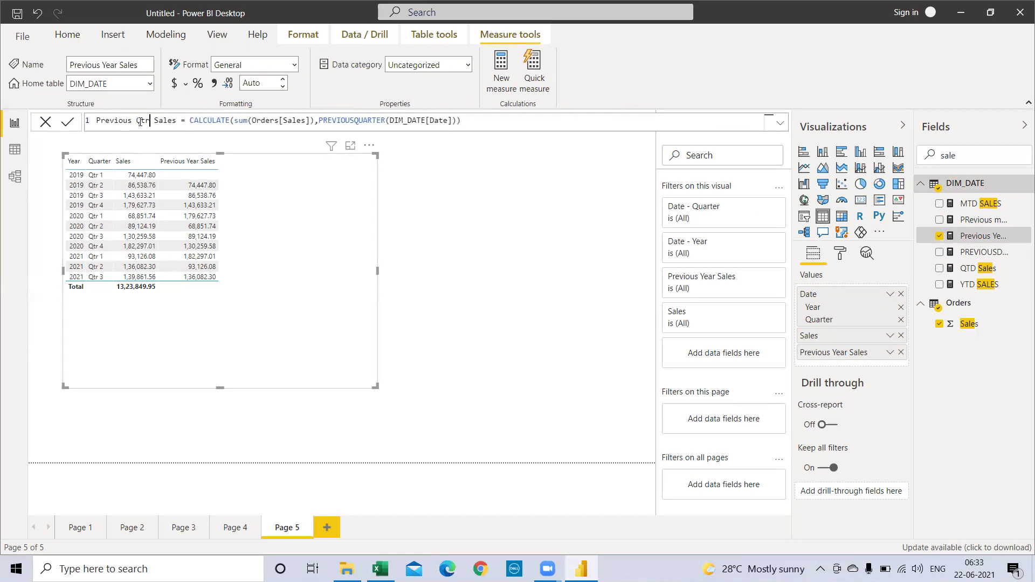
click(273, 218)
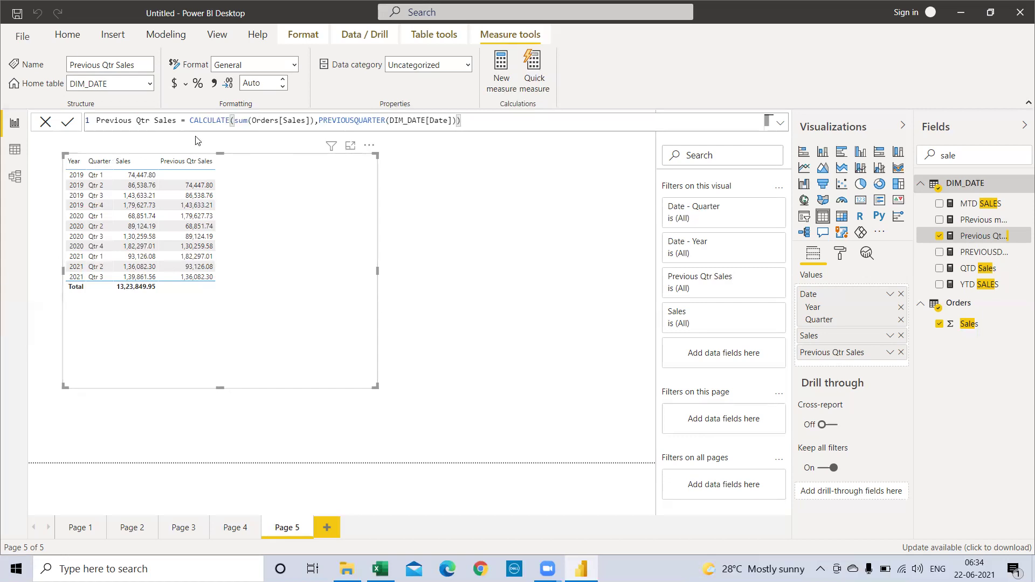
View the DIM_DATE table's data and return to the report page.
click(68, 37)
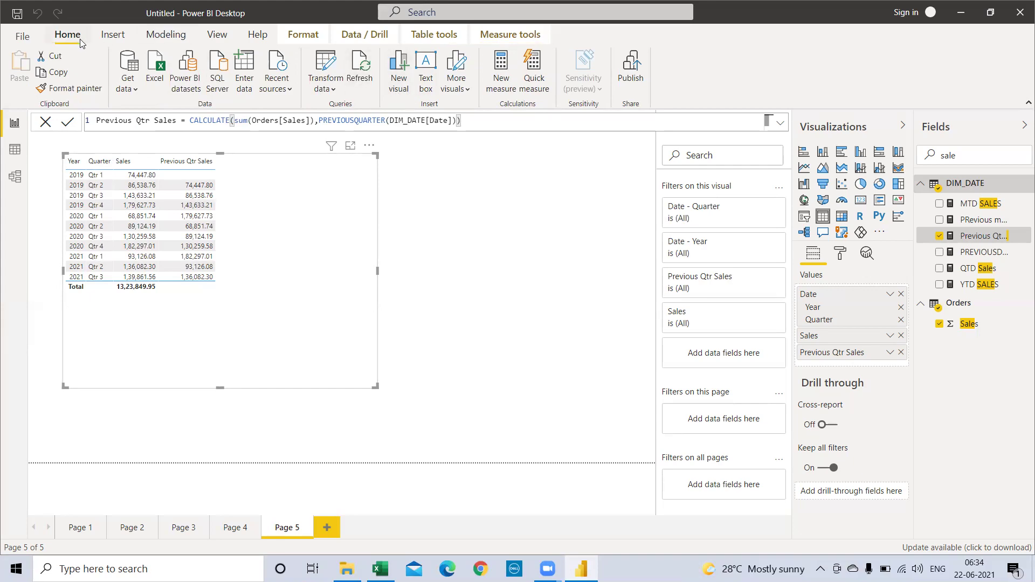
click(14, 151)
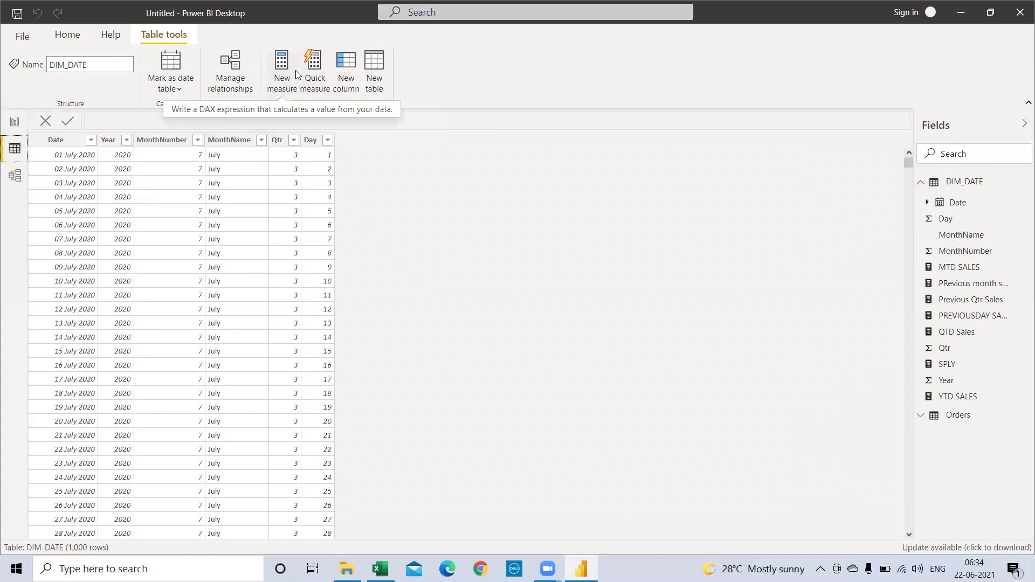
click(15, 123)
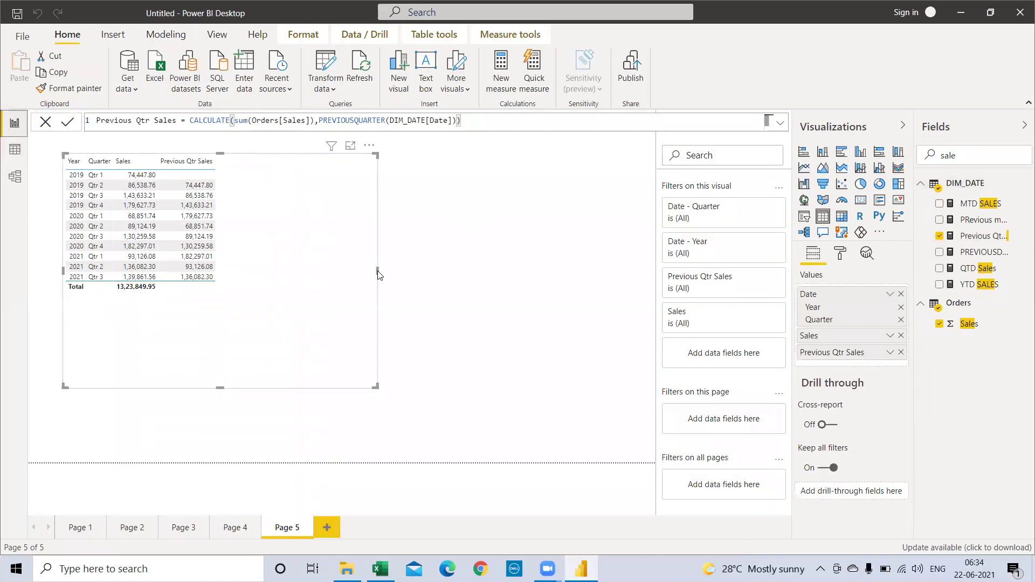
Narrow the table visual on Page 5 so its width fits its columns more closely.
click(379, 377)
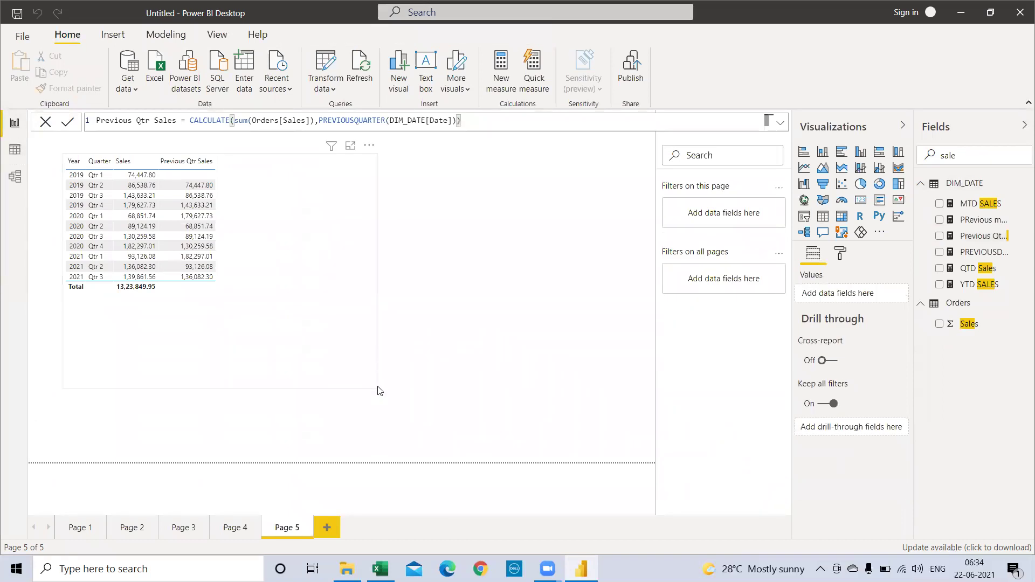
click(356, 304)
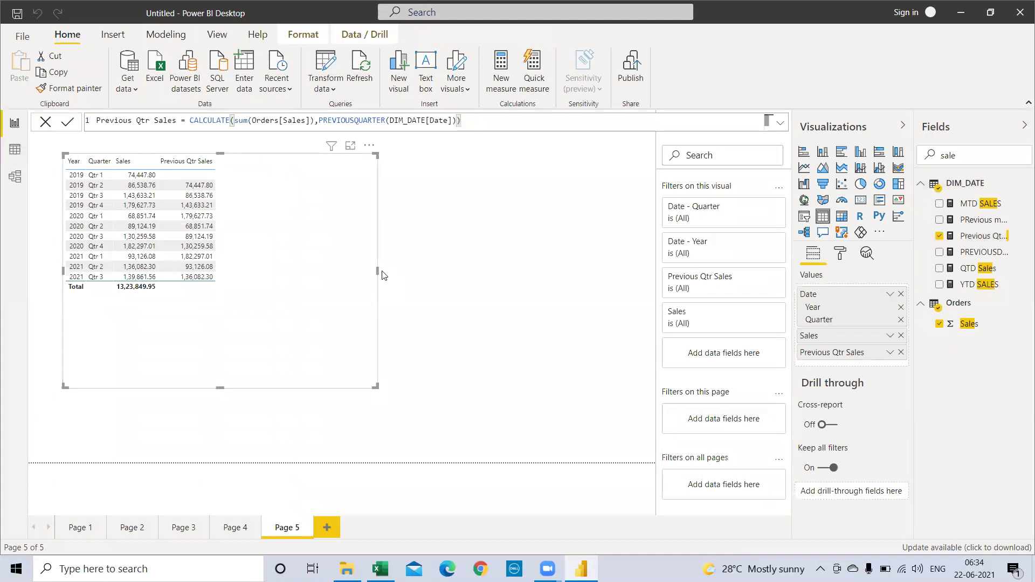
drag(379, 271, 276, 290)
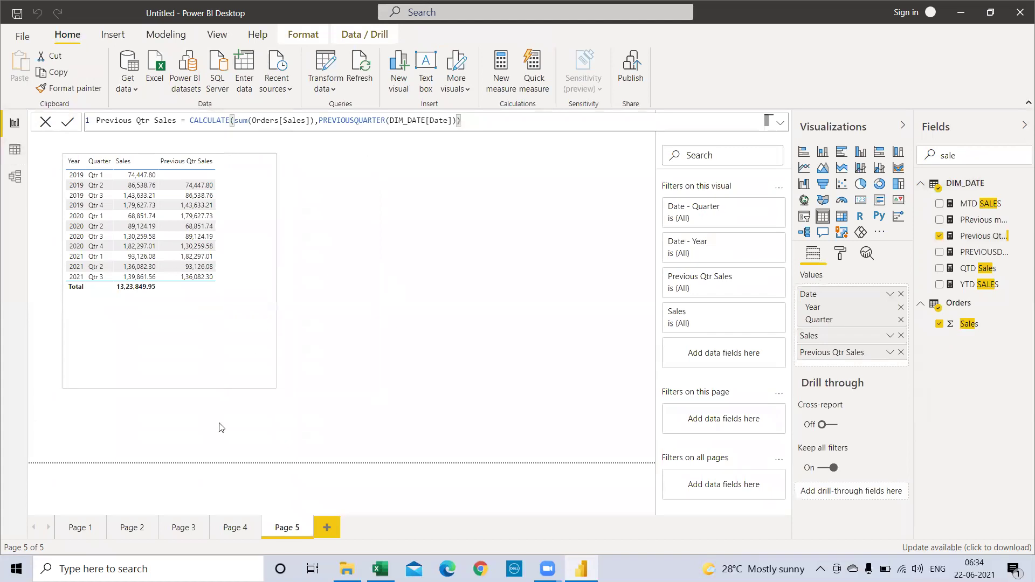
Delete the QTD Sales table from Page 1.
click(86, 529)
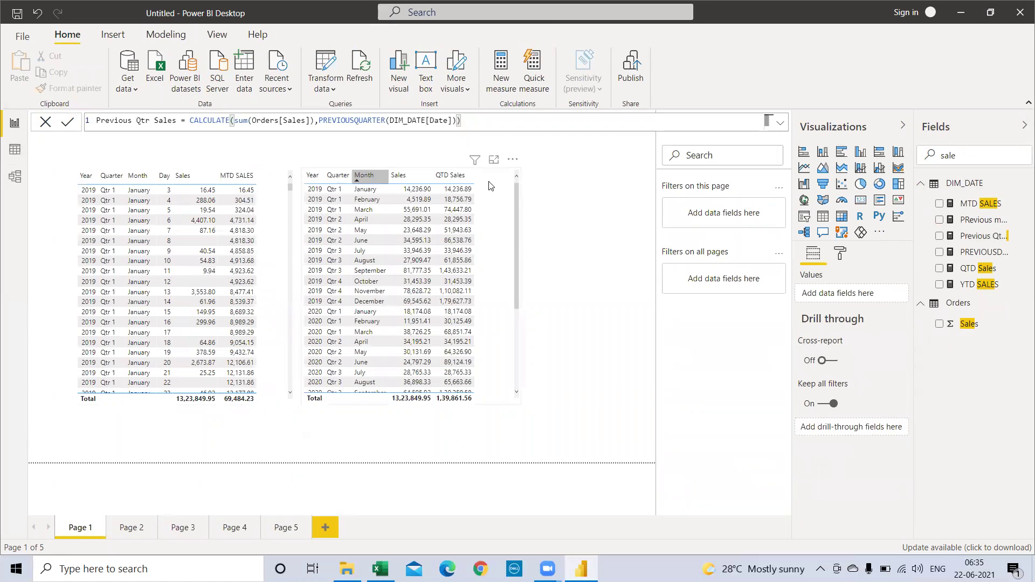
key(Delete)
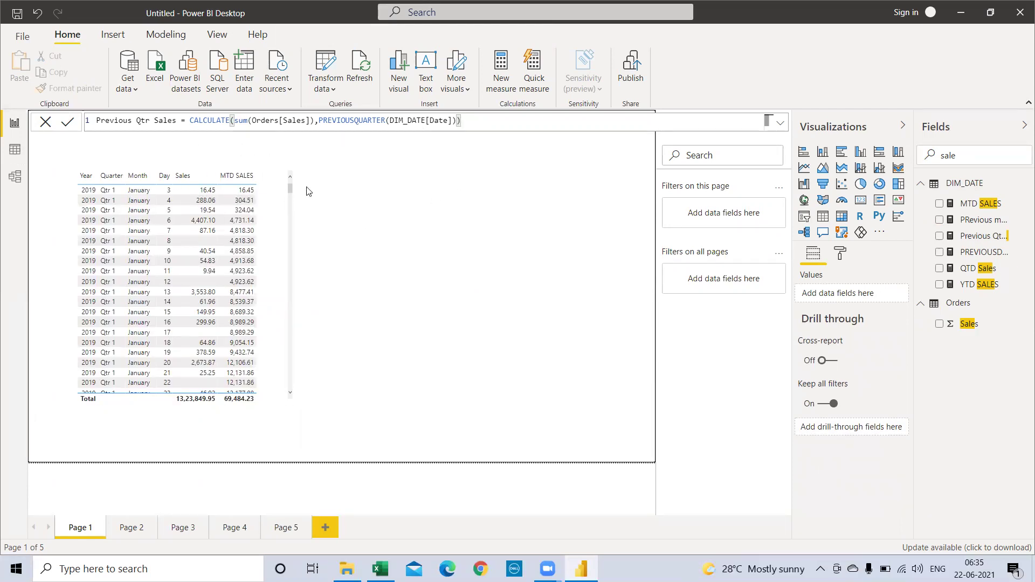
Set up a Month-to-date total quick measure on Page 1 with Sum of Sales as its base value.
click(202, 230)
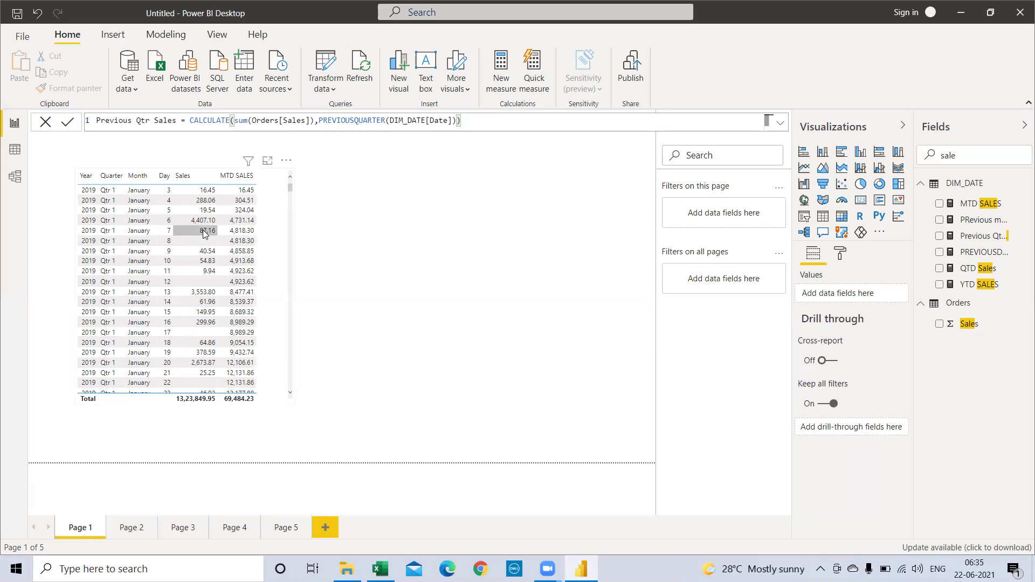
click(277, 213)
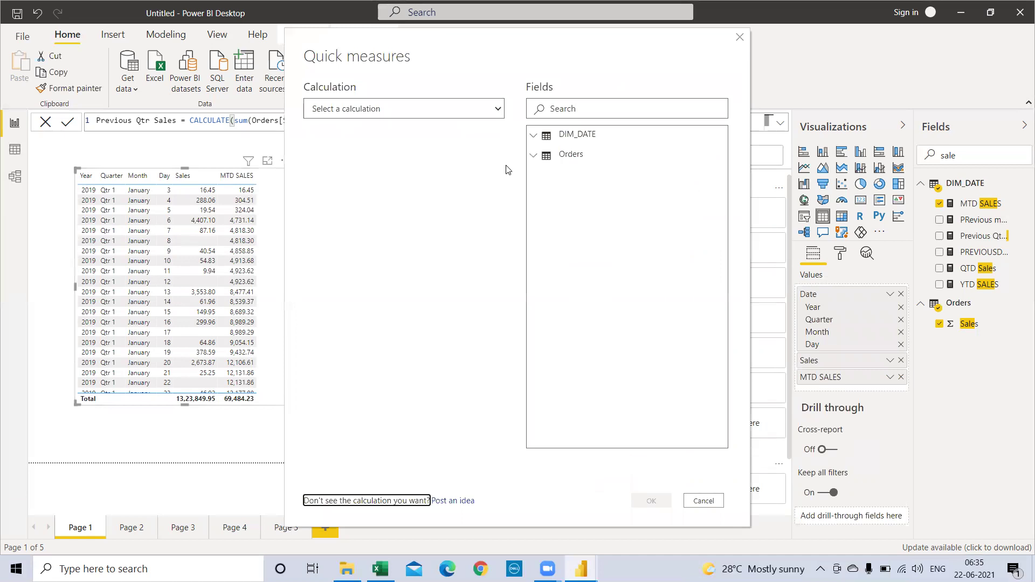
click(417, 112)
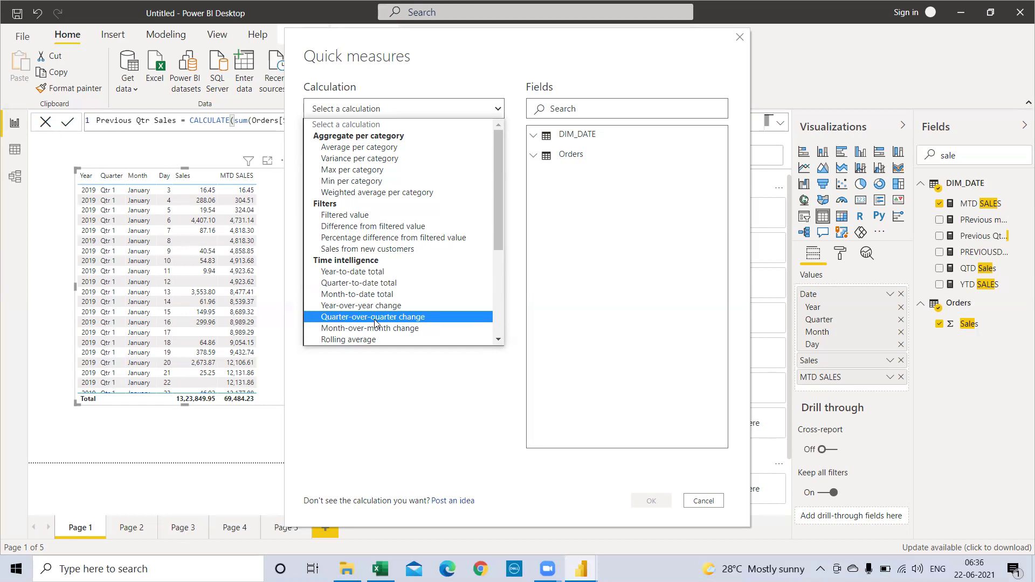
click(360, 297)
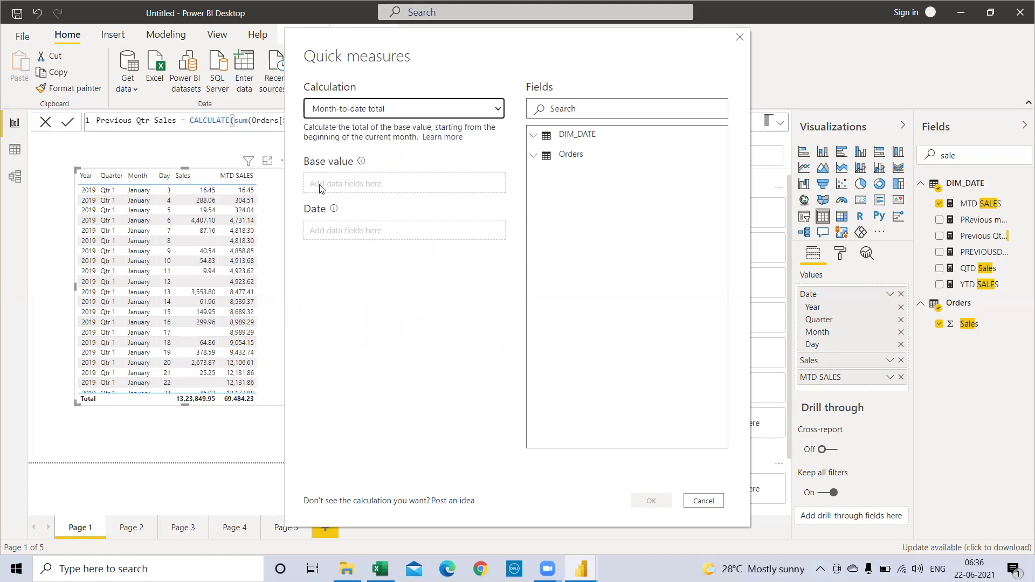
click(582, 109)
text(sales)
drag(559, 278, 381, 182)
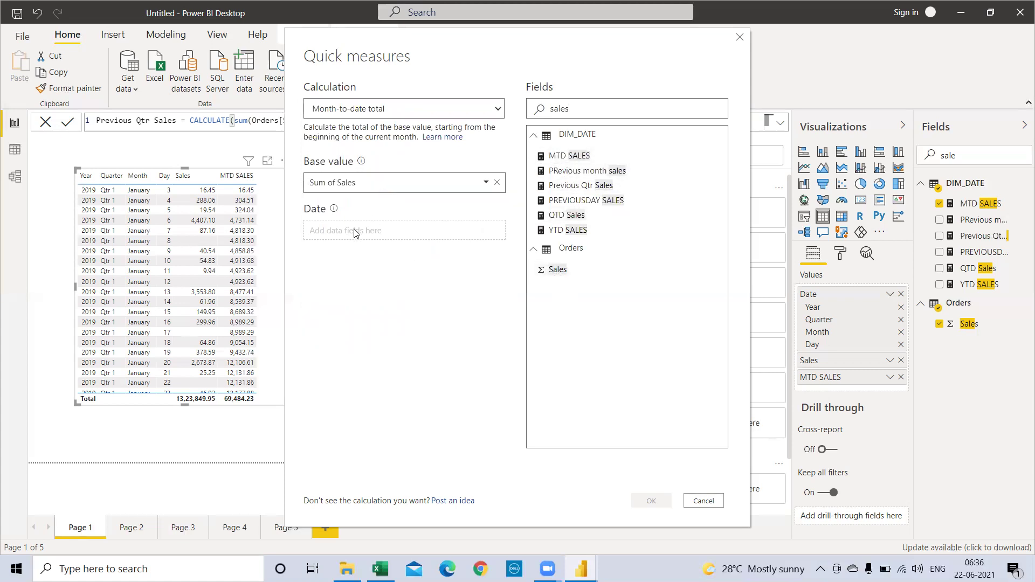
Find the Date field of DIM_DATE, assign it as the quick measure's date and create the measure.
drag(578, 109, 517, 109)
text(date)
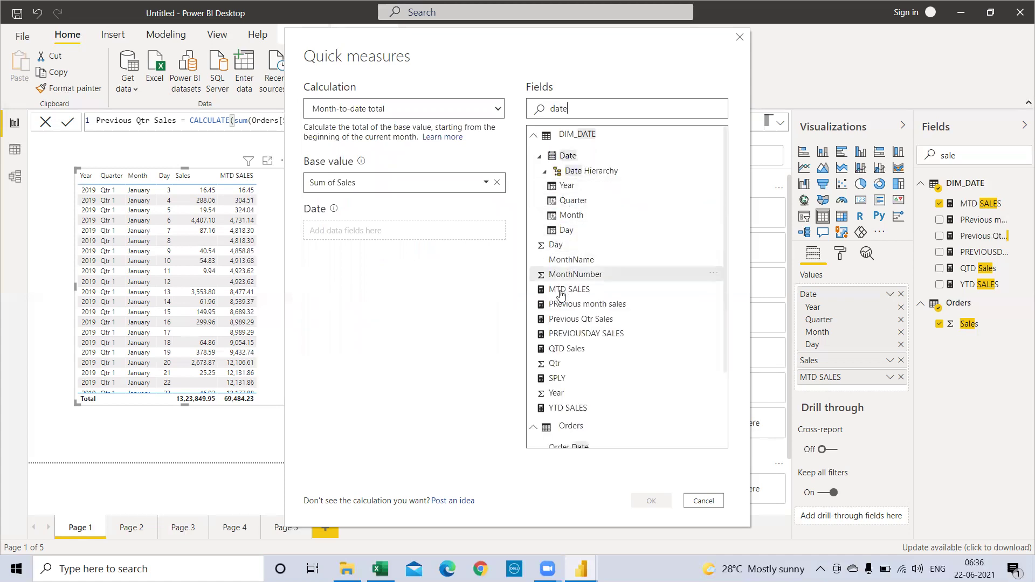
scroll(582, 254, down, 2)
scroll(556, 215, up, 2)
drag(555, 155, 377, 230)
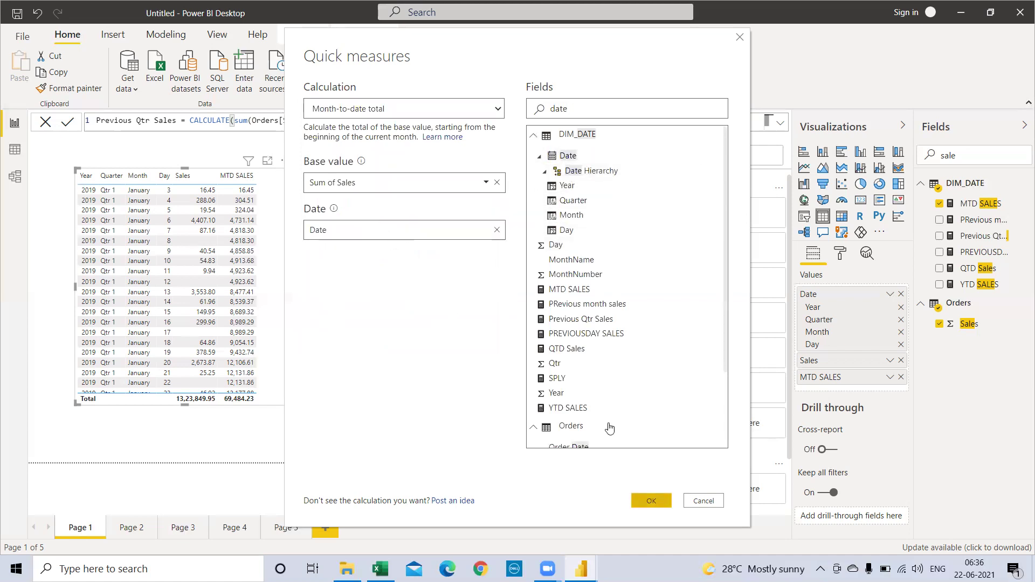
key(Return)
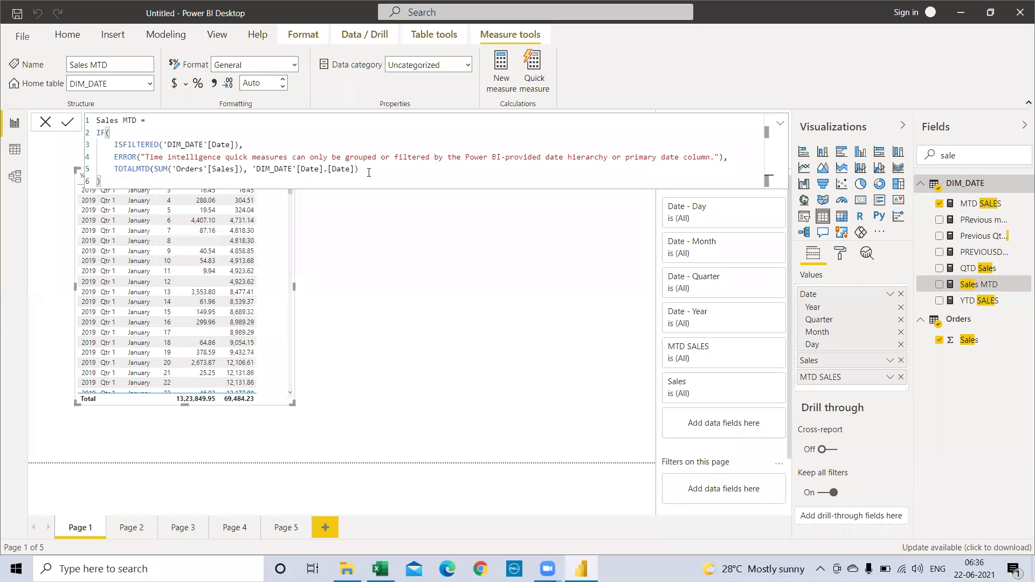
Examine the generated DAX formula of the Sales MTD quick measure, from the IF condition to TOTALMTD, and collapse the formula.
drag(305, 166, 93, 136)
click(402, 178)
drag(402, 178, 96, 133)
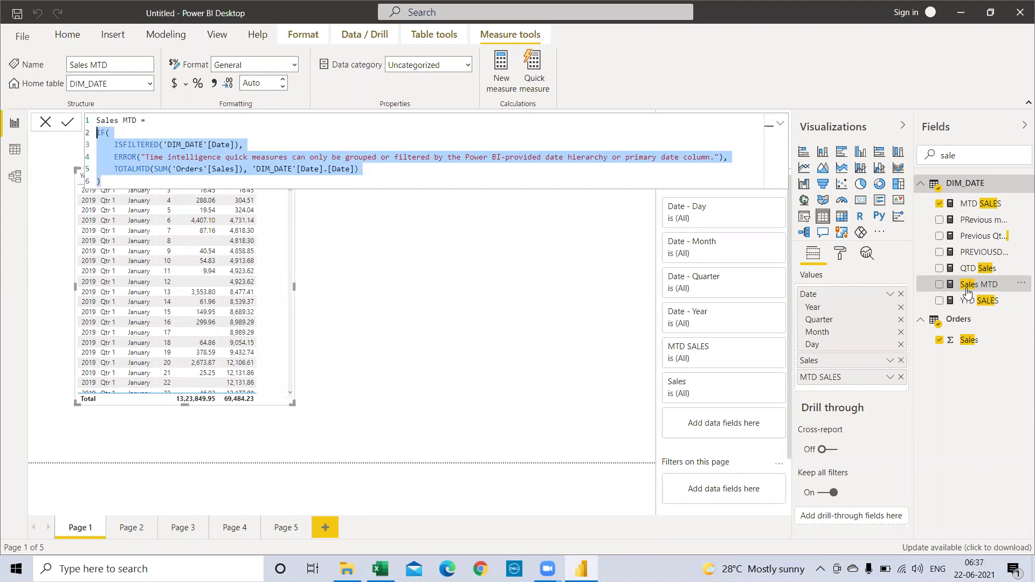
click(458, 205)
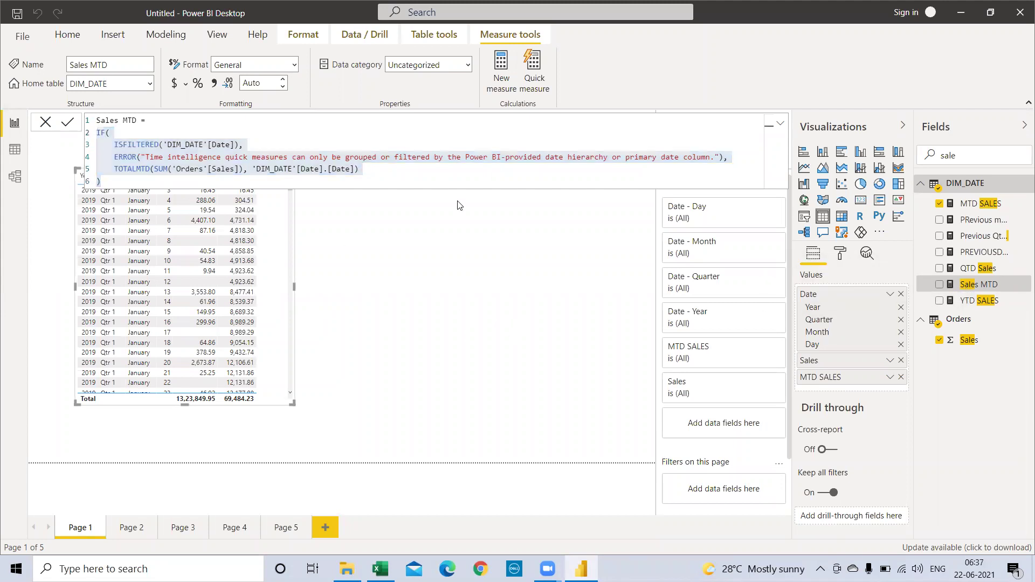
click(781, 129)
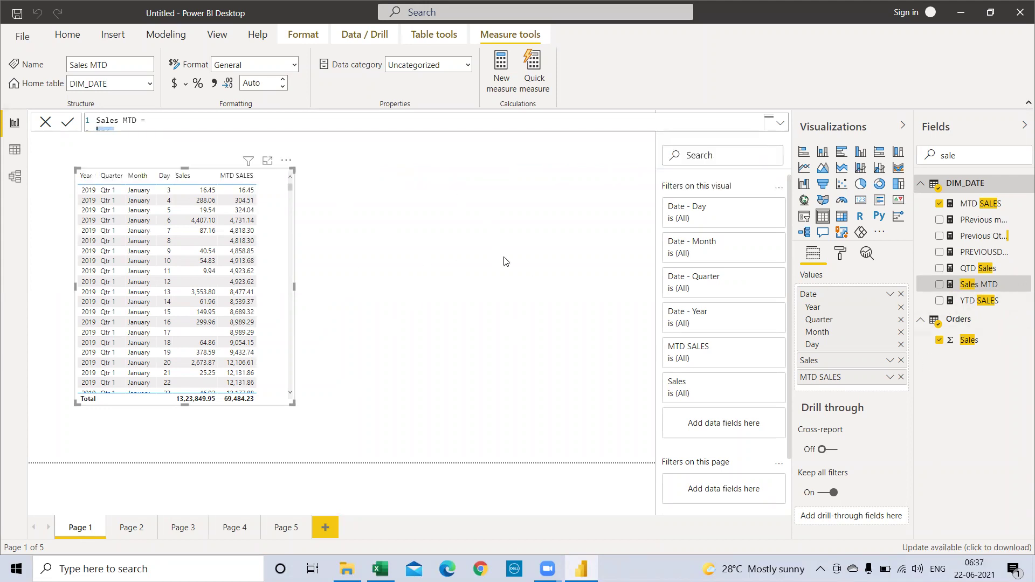
Add the Sales MTD measure to the Page 1 table and enlarge the table to show all columns.
click(940, 285)
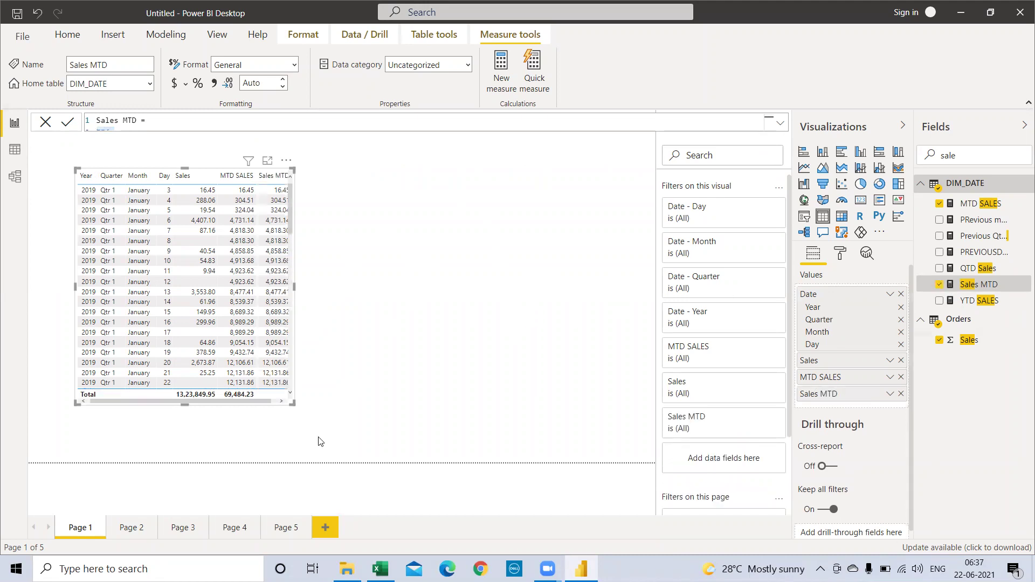
drag(352, 420, 501, 453)
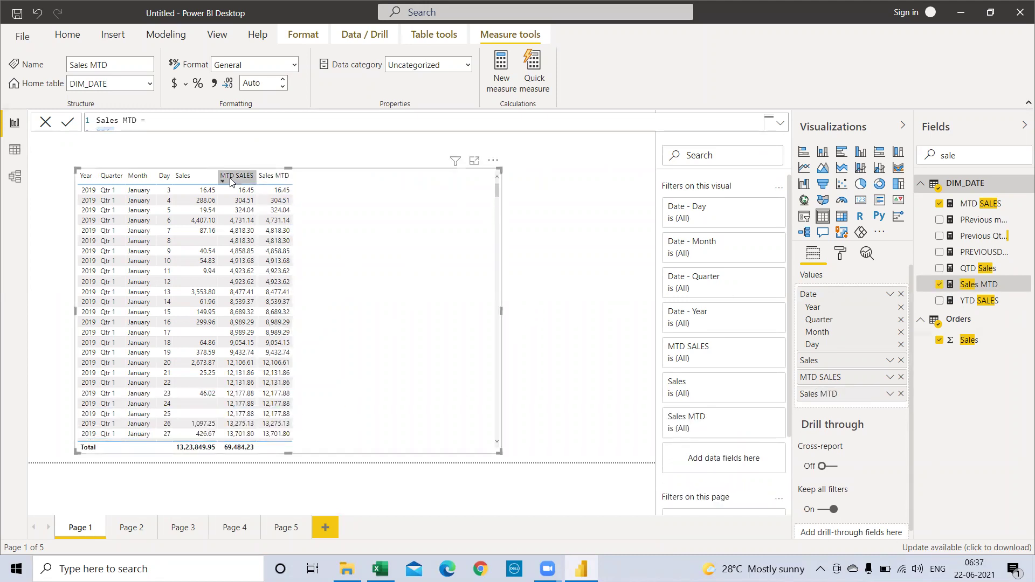
Sort the Page 1 table by MTD SALES in descending order and narrow the table to fit its columns.
click(235, 177)
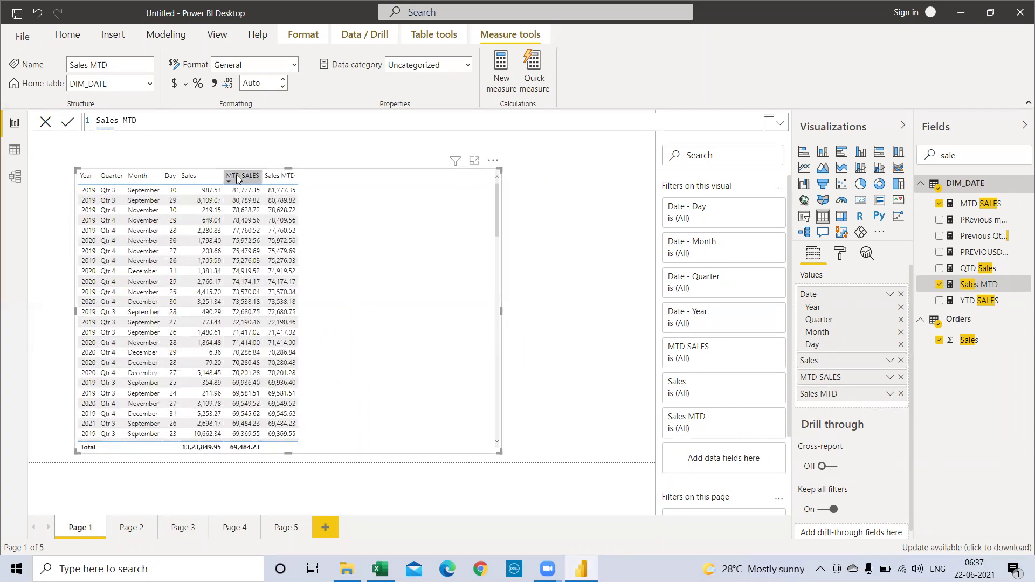
click(238, 177)
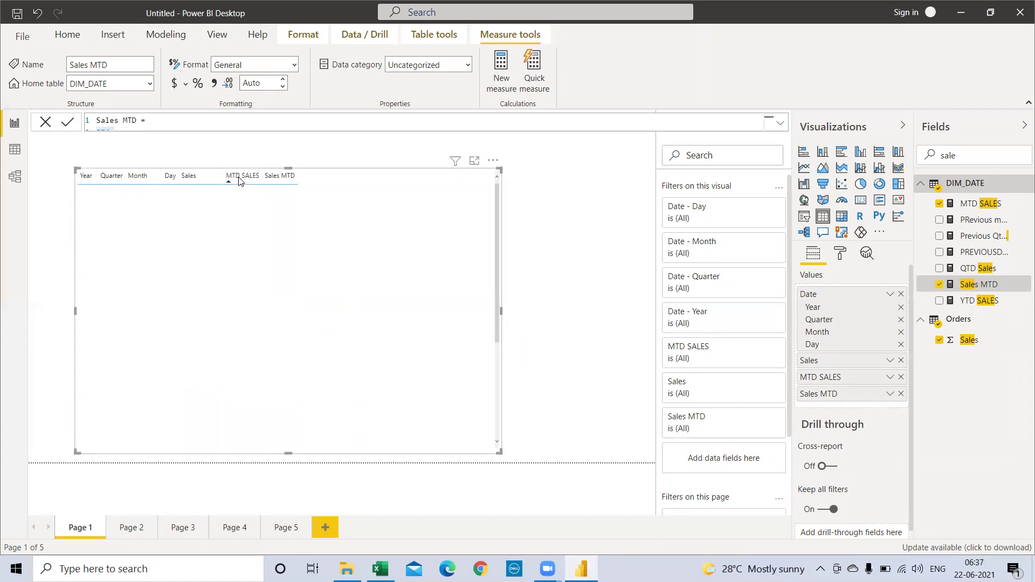
click(284, 179)
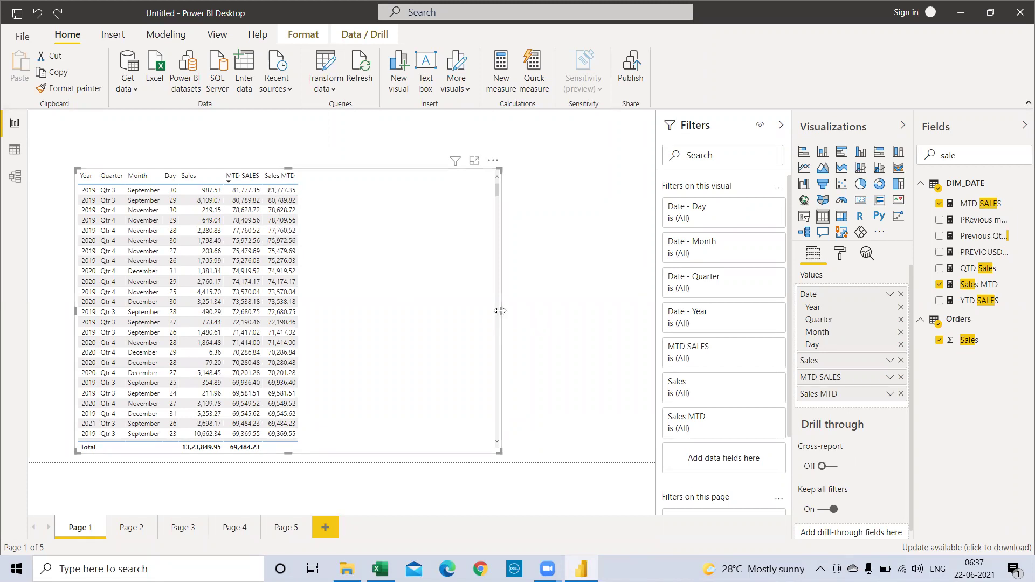
drag(500, 311, 335, 315)
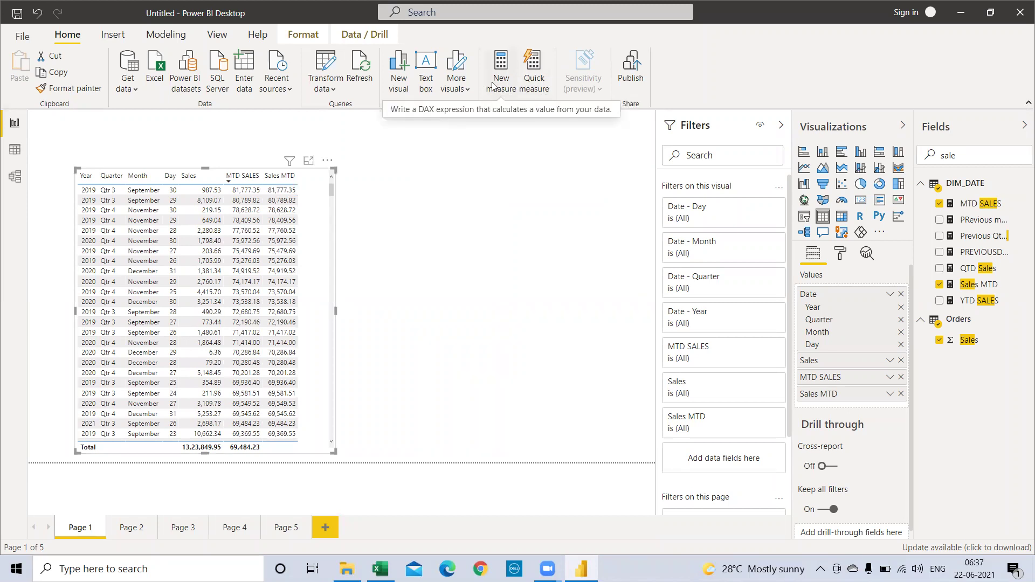
click(541, 79)
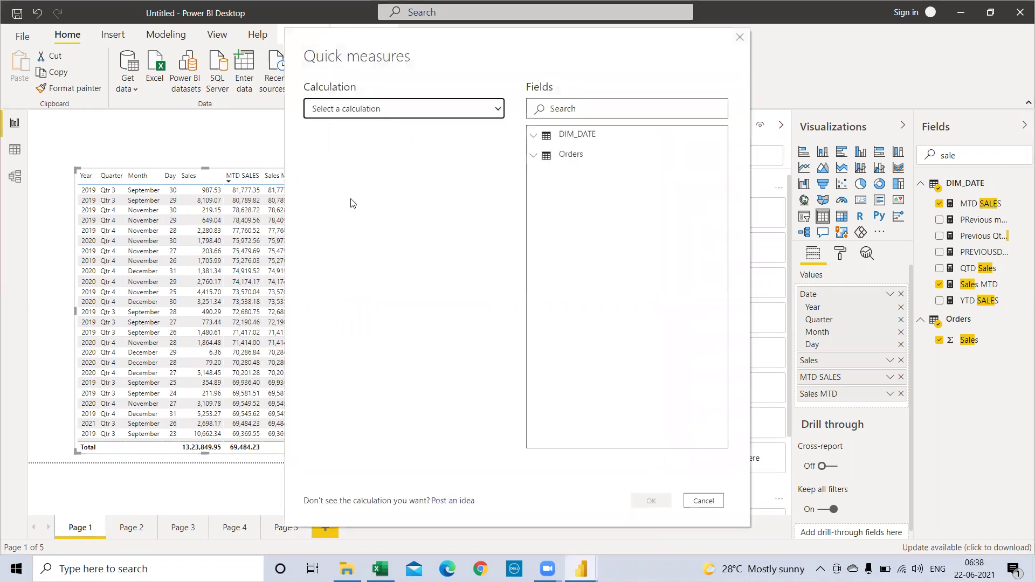
click(377, 108)
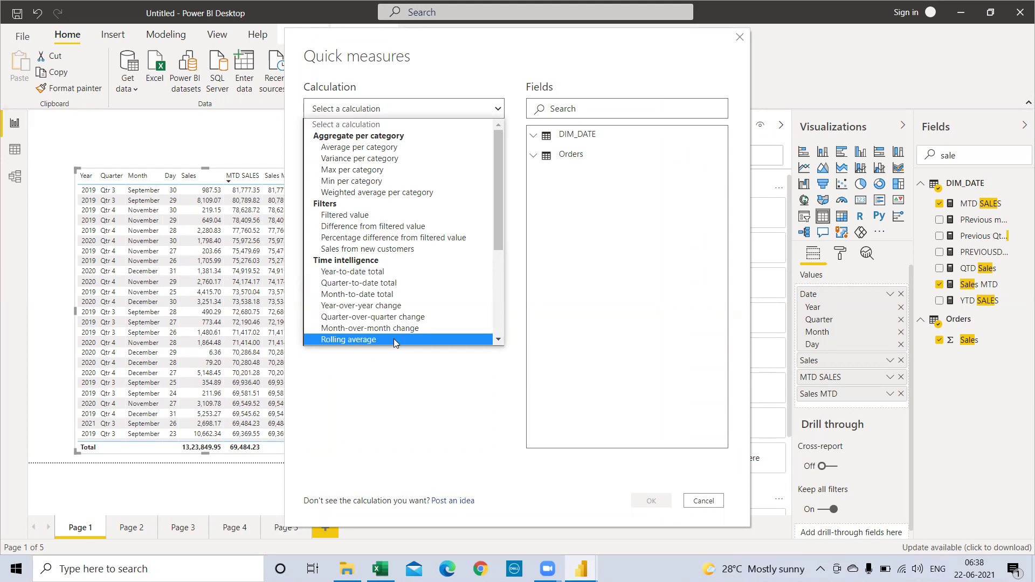
click(703, 501)
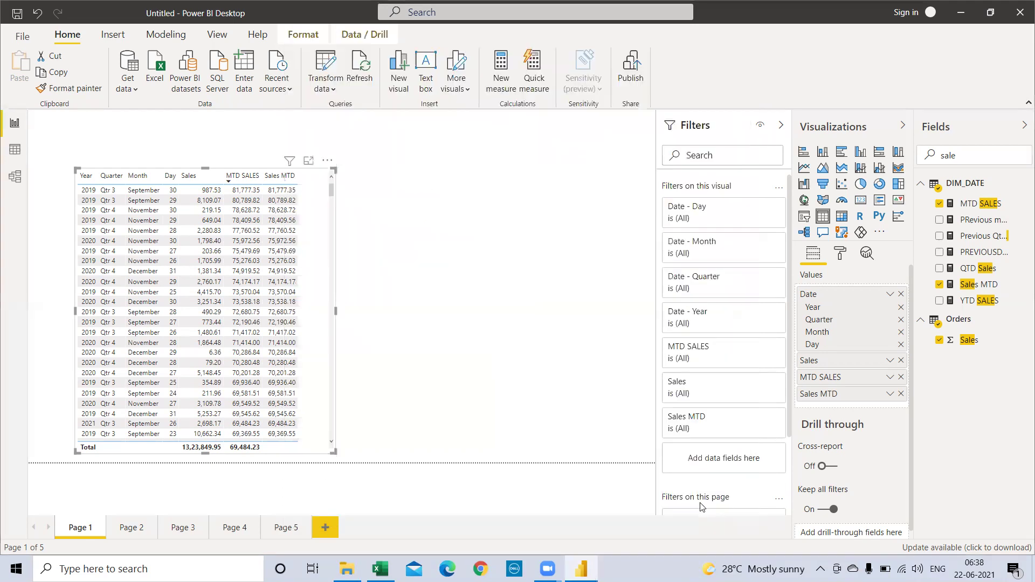
Look through Page 3 and Page 4 and open Page 5 with the Previous Qtr Sales table.
click(188, 531)
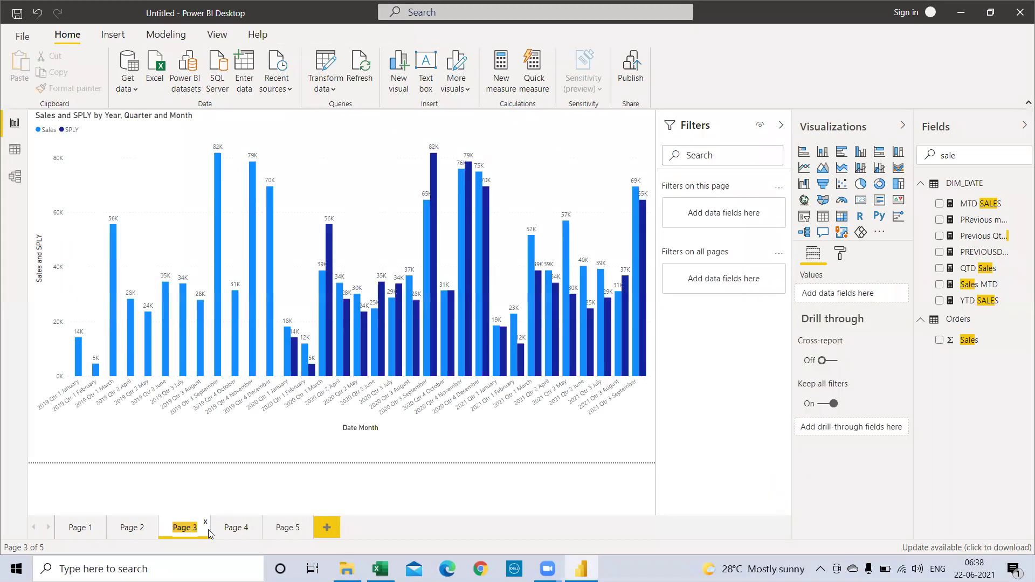
click(230, 532)
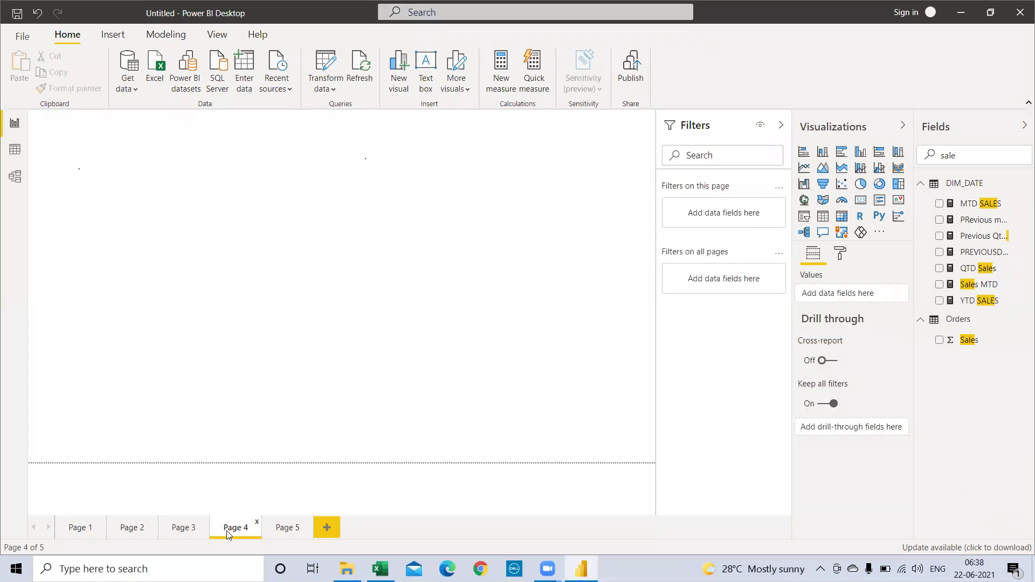
click(290, 532)
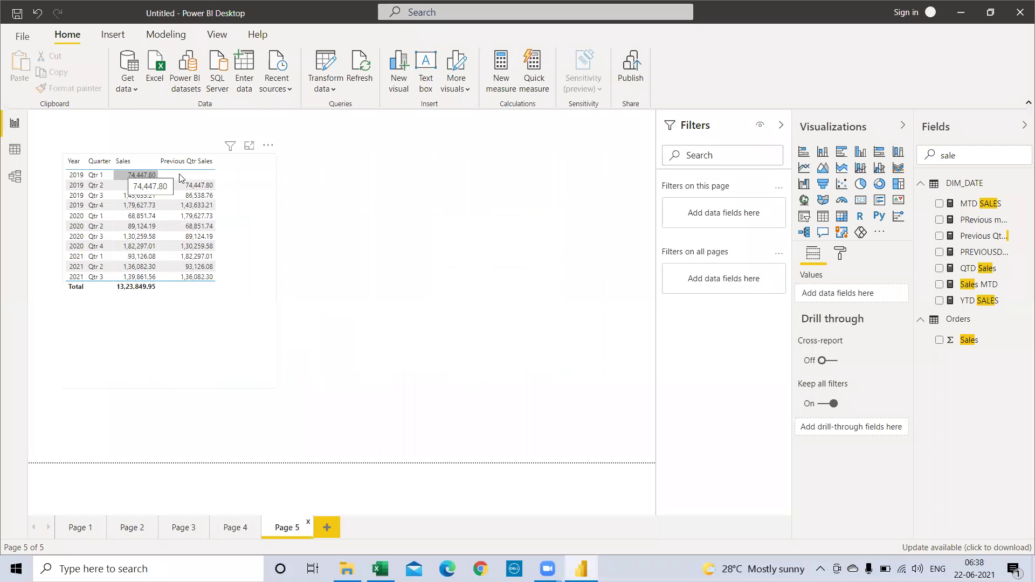
Set up a Quarter-over-quarter change quick measure with Sum of Sales as its base value.
click(501, 70)
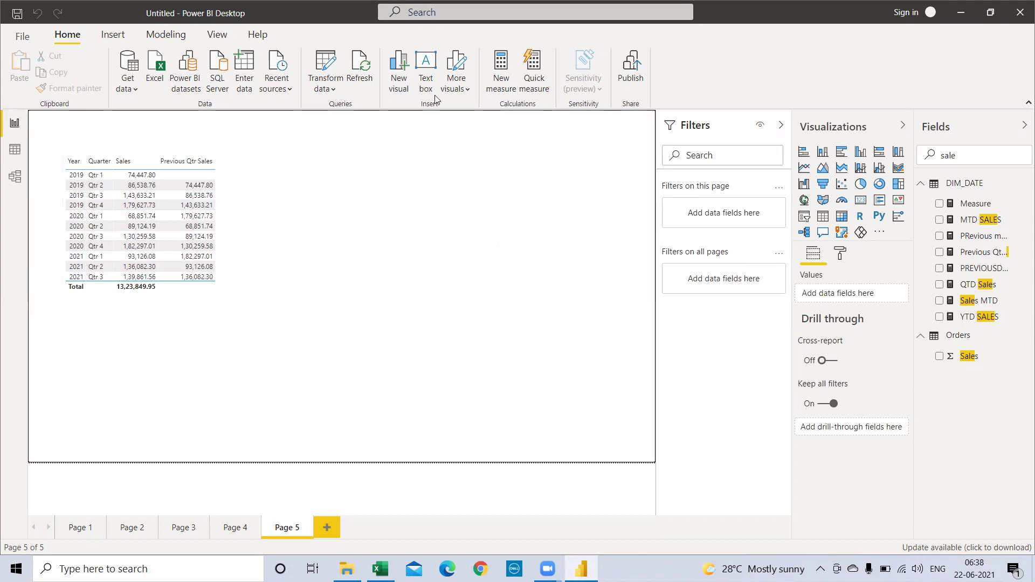
click(531, 75)
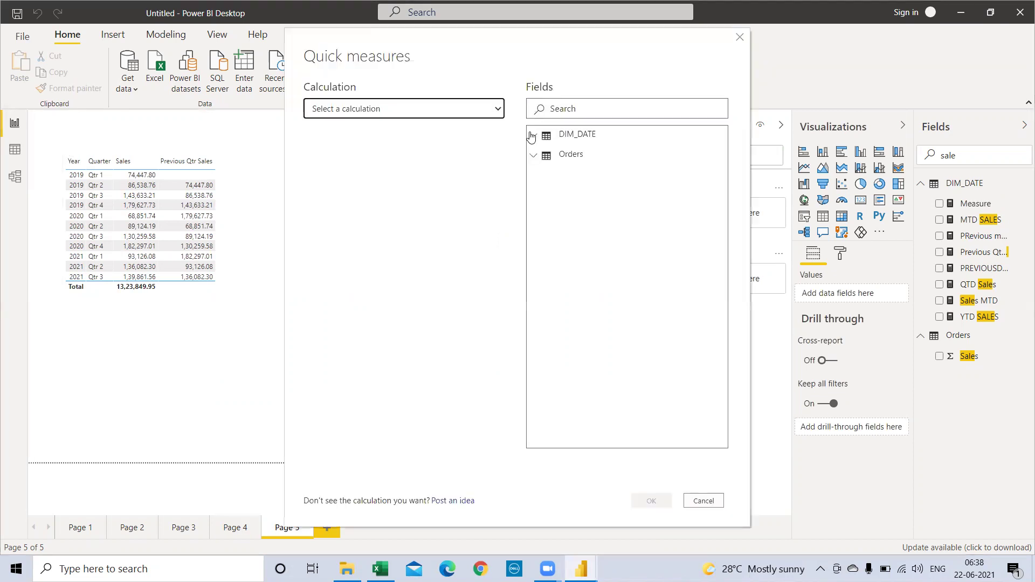
click(414, 116)
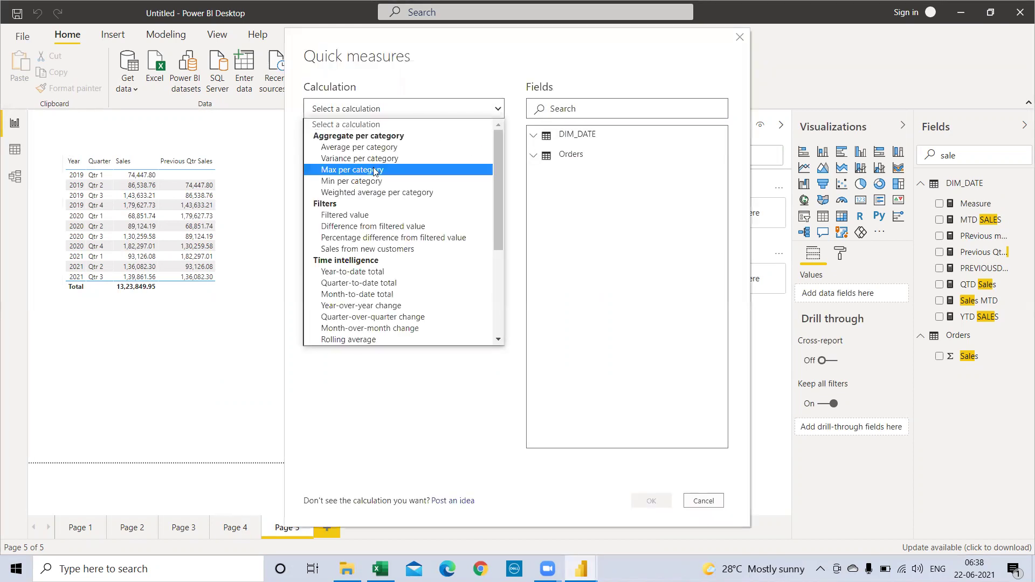
click(362, 317)
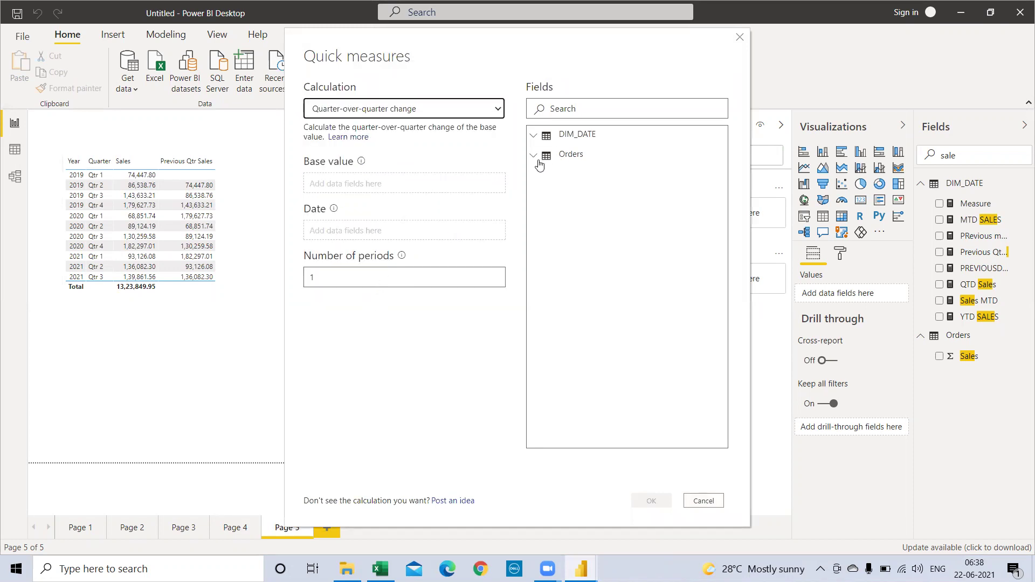
click(564, 113)
text(sale)
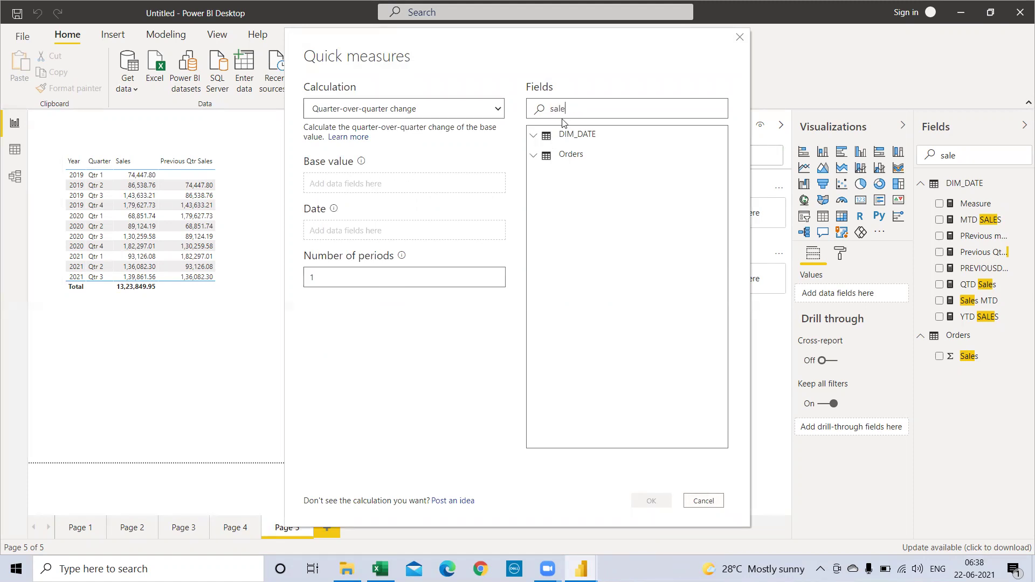
drag(558, 283, 353, 183)
Assign DIM_DATE's Date field as the quick measure's date, set the number of periods to 4 and create the measure.
drag(567, 108, 522, 109)
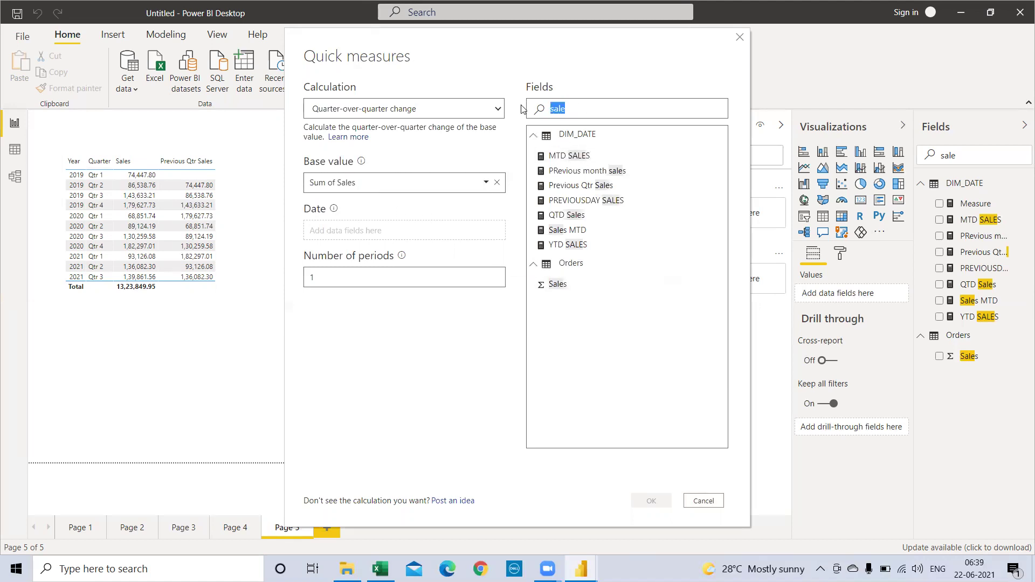
text(date)
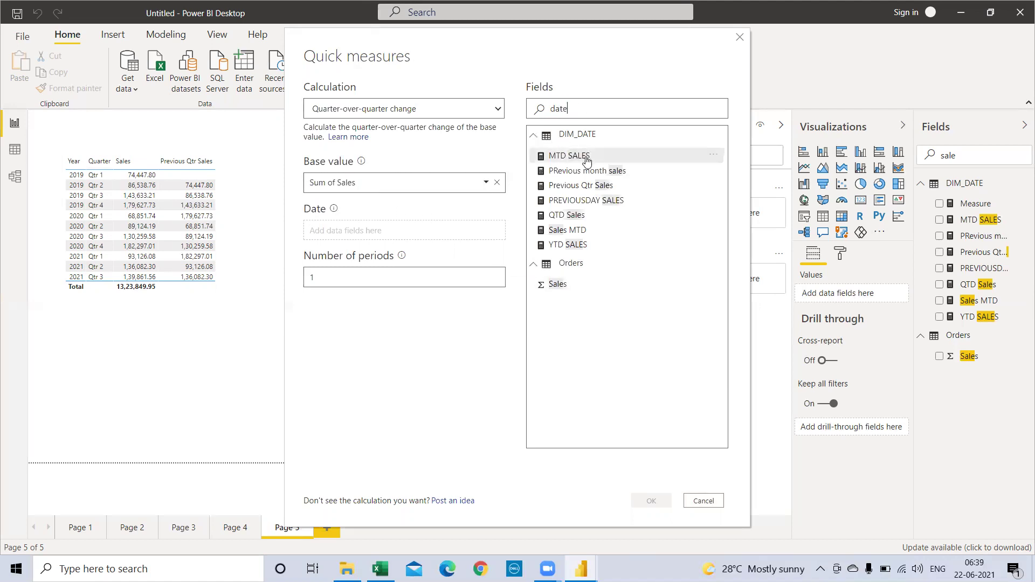
drag(555, 164, 353, 230)
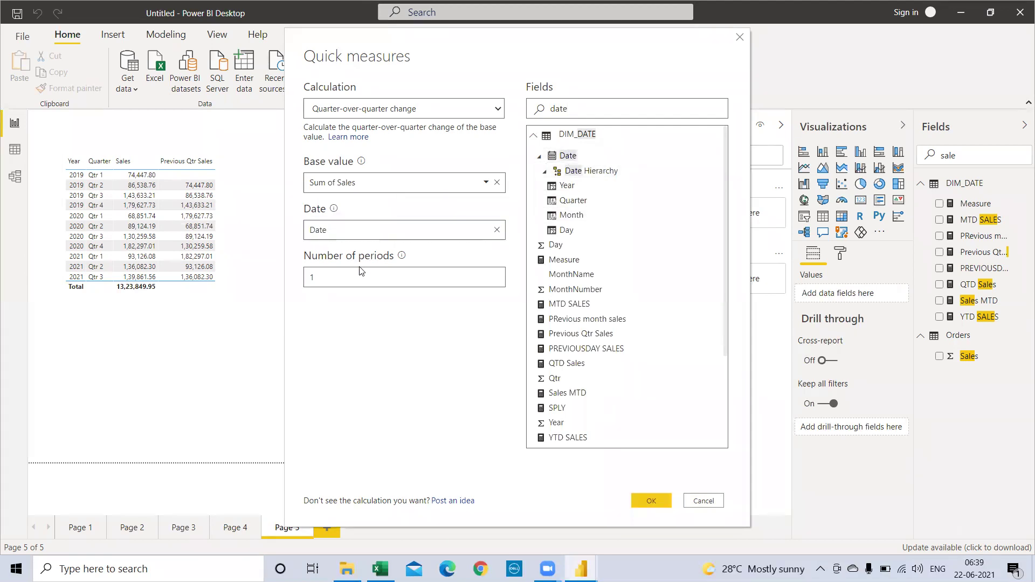
double_click(357, 276)
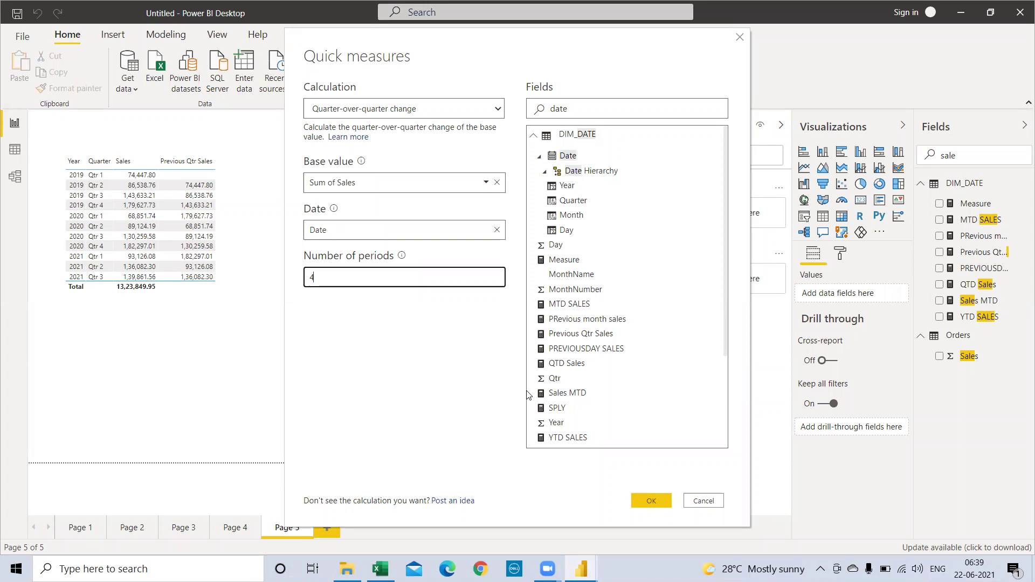
click(651, 501)
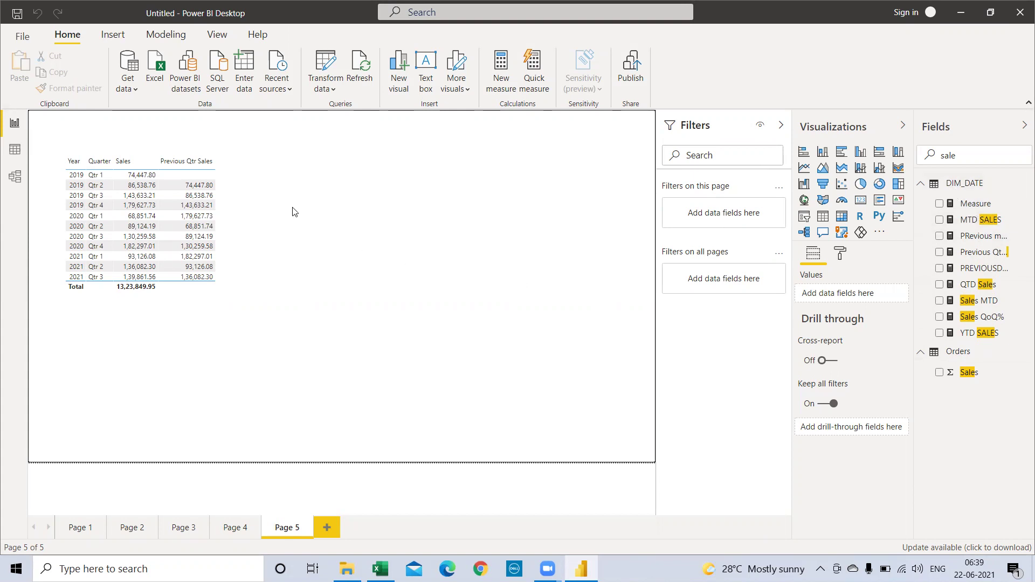
Search the report fields for "qt" and clear the search to list all fields.
double_click(965, 155)
text(qt)
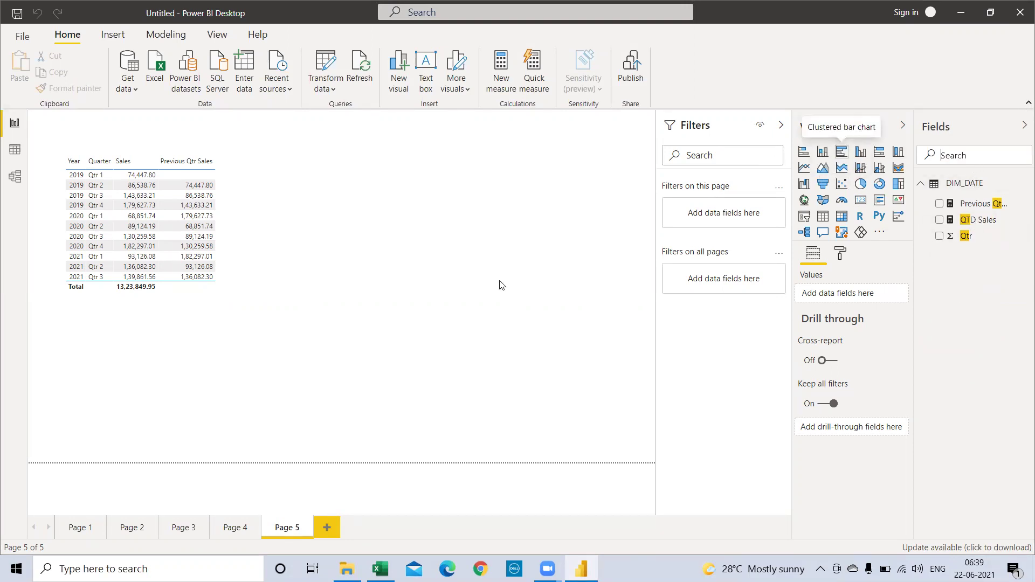
click(473, 304)
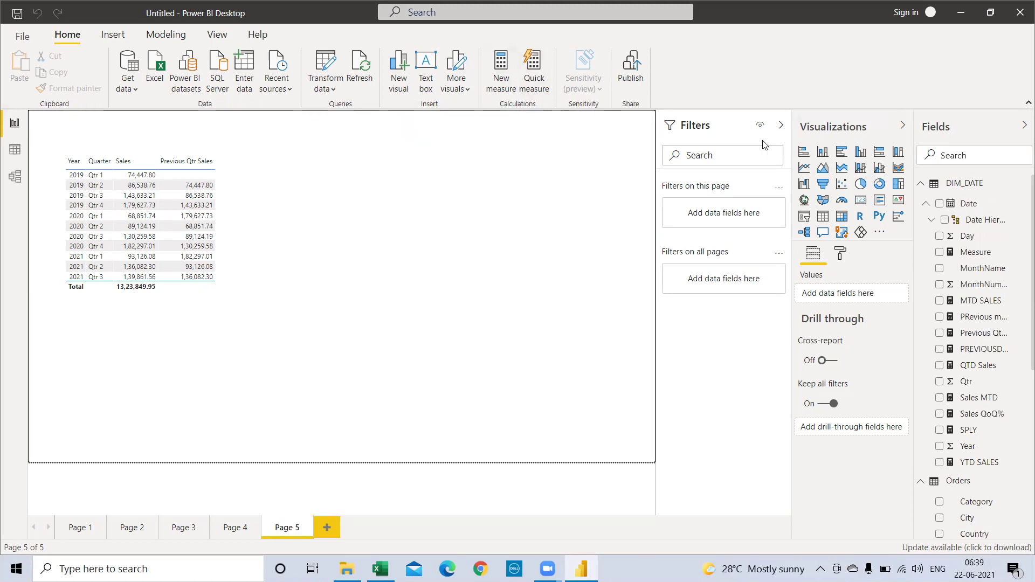
Display the DIM_DATE table's data together with the general data and calculation commands.
click(15, 149)
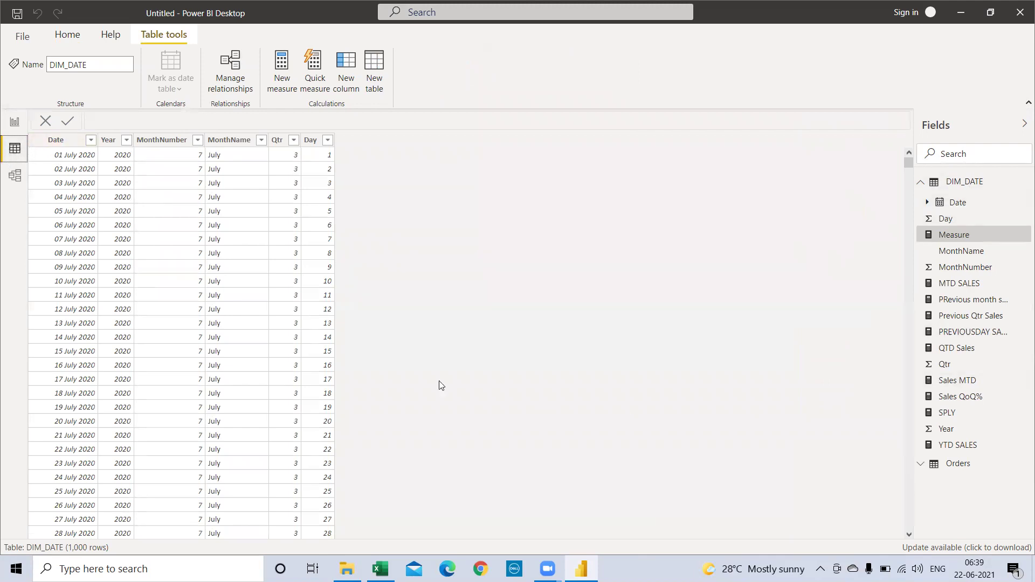
click(74, 41)
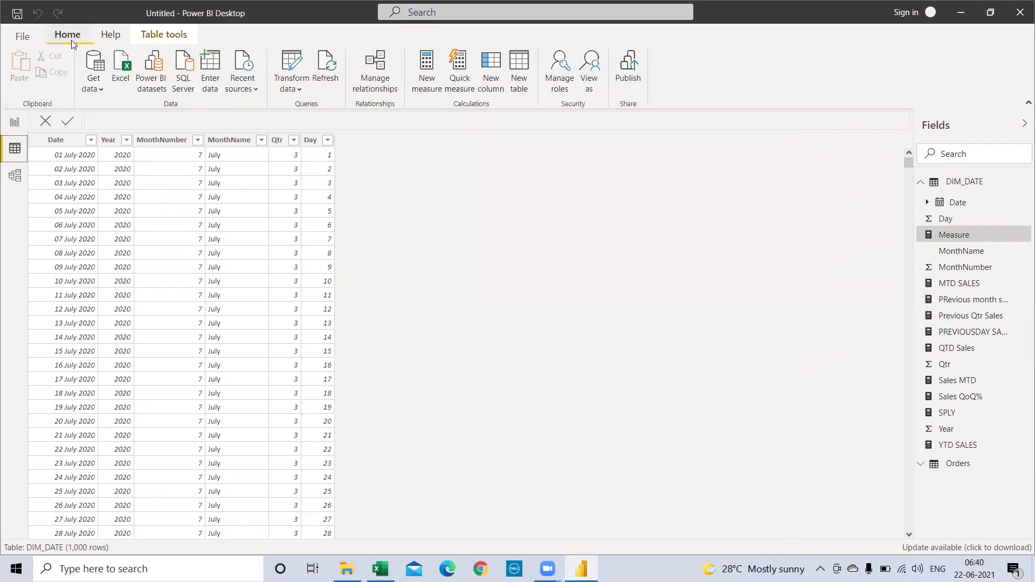